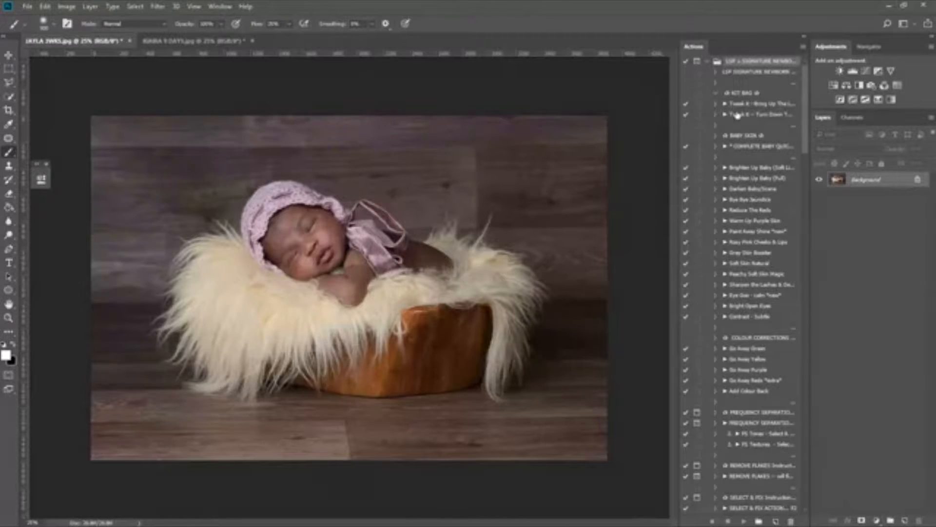
Step: Look through the LSP Signature Newborn actions and switch the action list to Button Mode
{"action": "scroll", "coordinate": [742, 161], "scroll_direction": "down", "scroll_amount": 5}
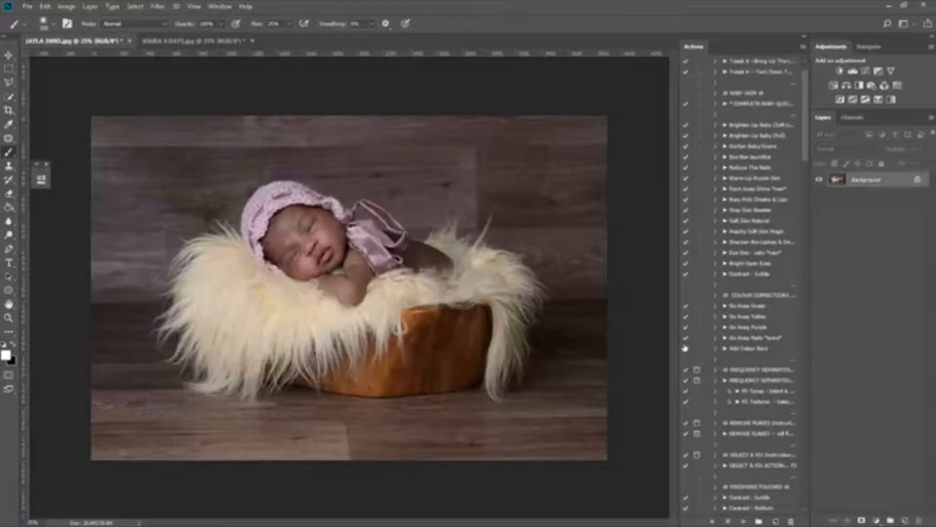
{"action": "scroll", "coordinate": [717, 359], "scroll_direction": "down", "scroll_amount": 10}
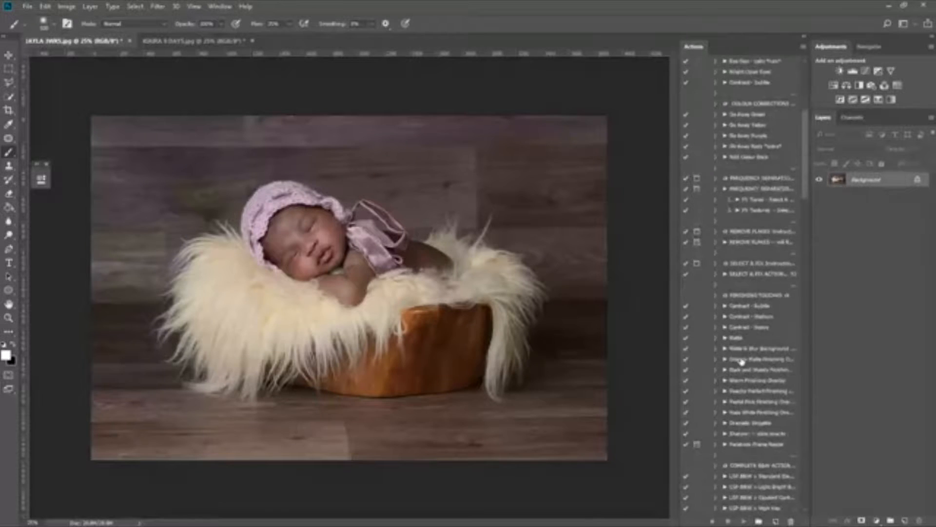
{"action": "scroll", "coordinate": [741, 361], "scroll_direction": "down", "scroll_amount": 5}
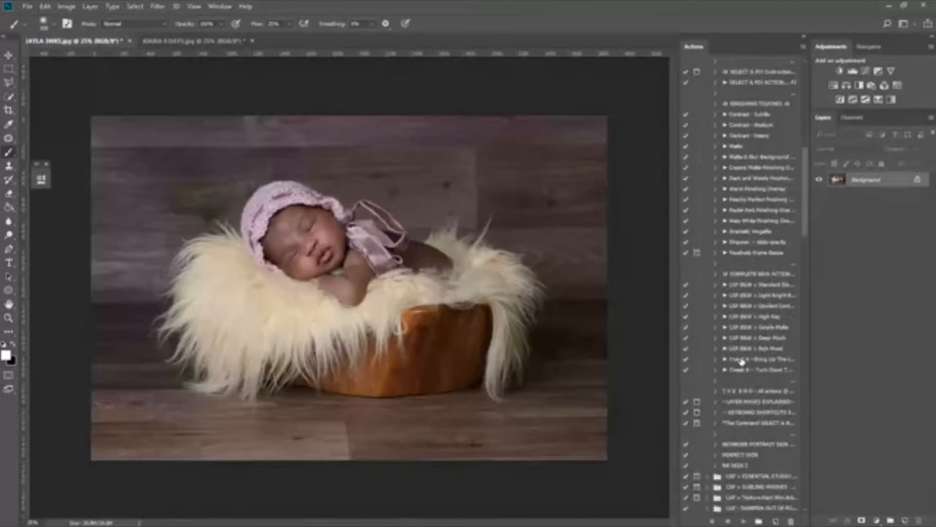
{"action": "scroll", "coordinate": [742, 361], "scroll_direction": "up", "scroll_amount": 10}
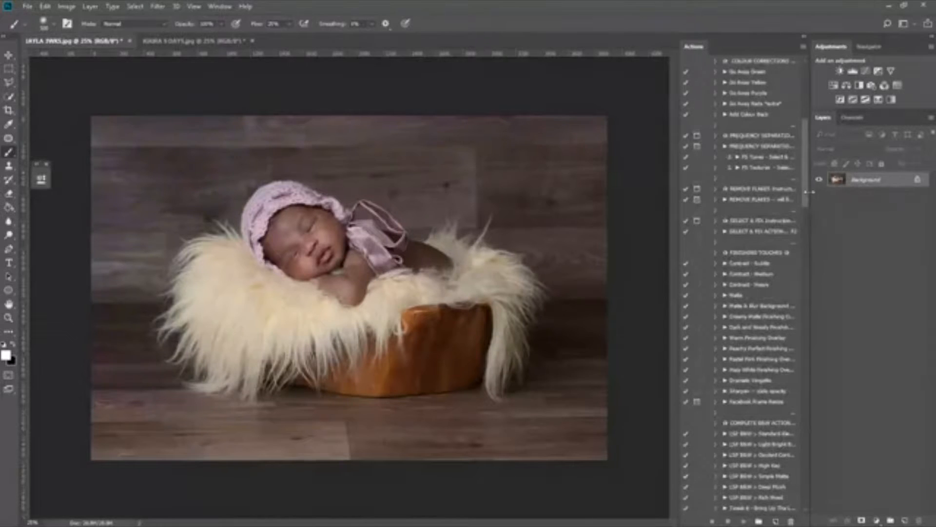
{"action": "scroll", "coordinate": [799, 115], "scroll_direction": "up", "scroll_amount": 7}
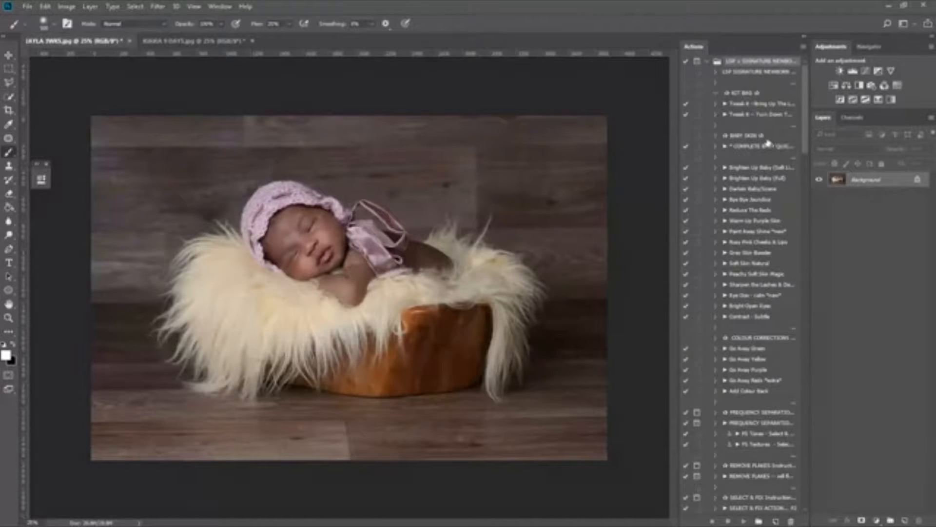
{"action": "left_click", "coordinate": [804, 47]}
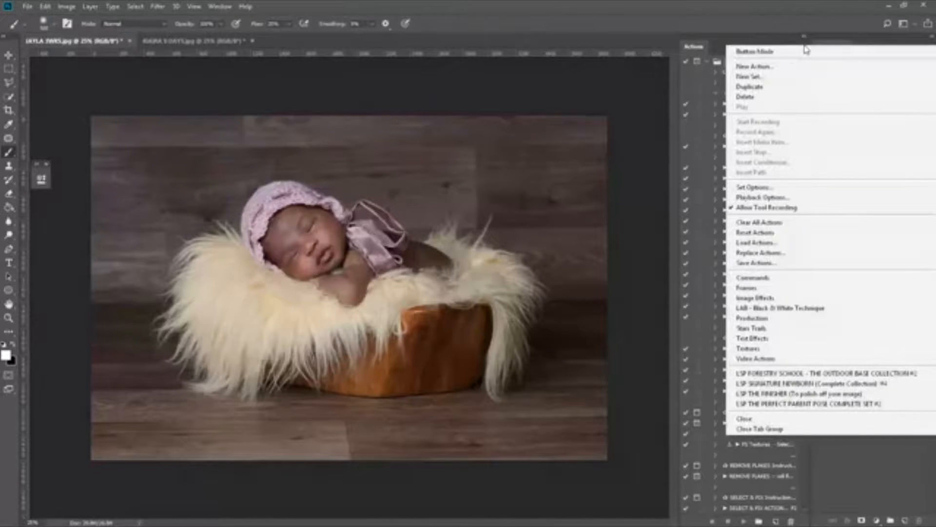
{"action": "left_click", "coordinate": [805, 51]}
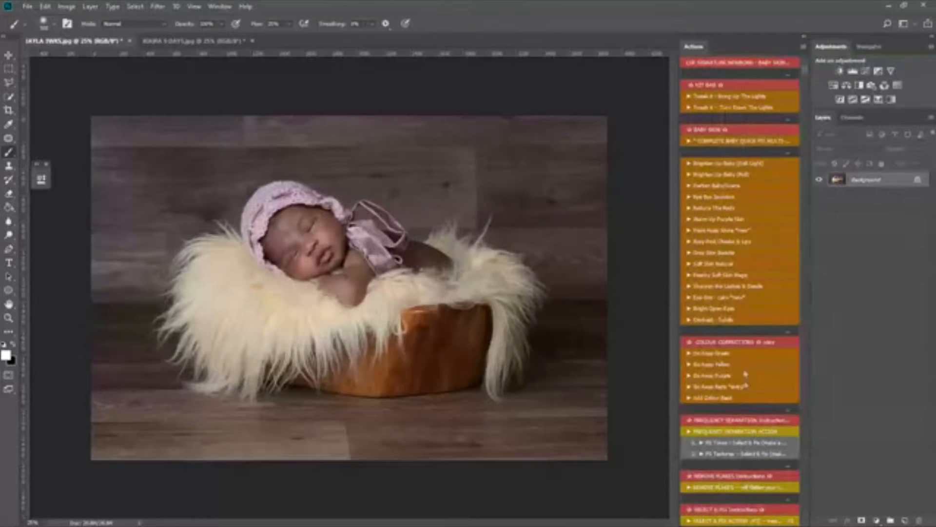
{"action": "scroll", "coordinate": [747, 385], "scroll_direction": "down", "scroll_amount": 3}
{"action": "scroll", "coordinate": [751, 403], "scroll_direction": "up", "scroll_amount": 3}
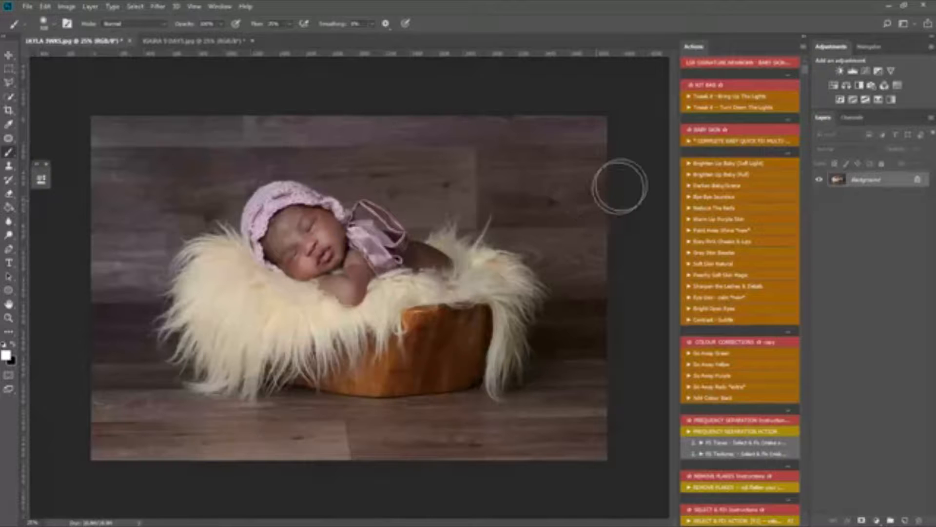
Step: Run the Complete Baby Quick Fix action on the newborn photo
{"action": "left_click", "coordinate": [726, 146]}
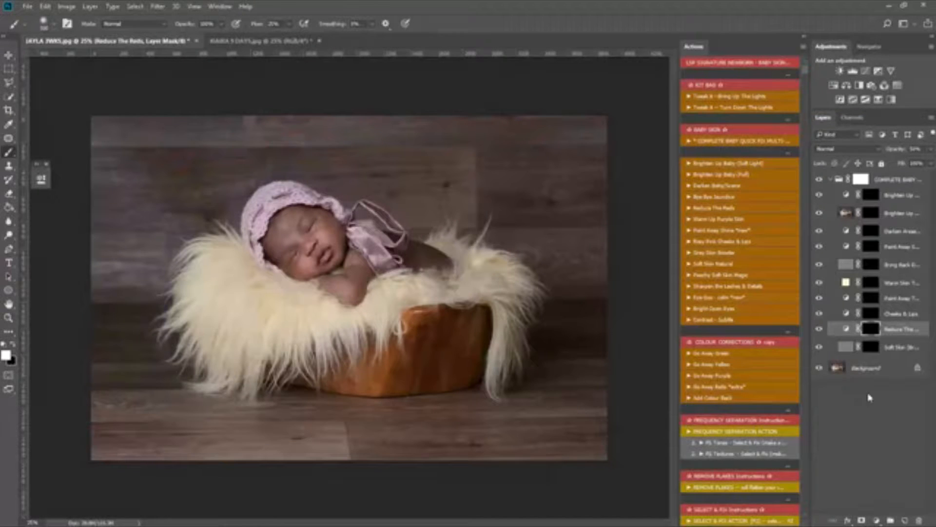
{"action": "key", "text": "z"}
{"action": "left_click", "coordinate": [295, 241]}
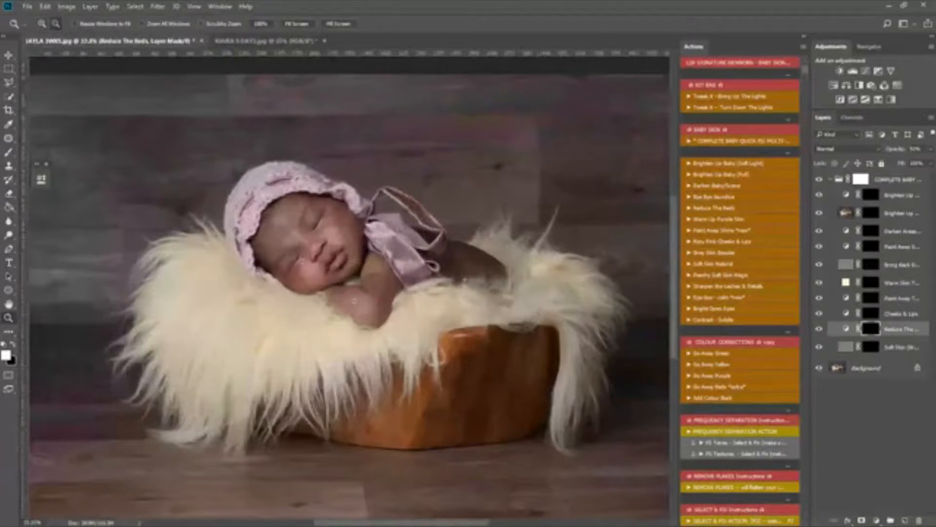
{"action": "key", "text": "b"}
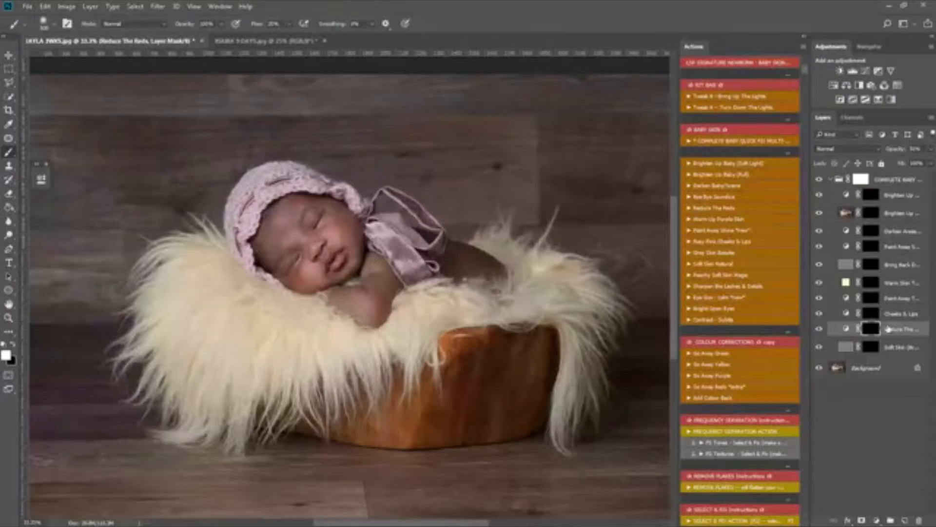
Step: Widen the layer list so the full names in the Complete Baby Fix Set group can be read
{"action": "left_click", "coordinate": [875, 214]}
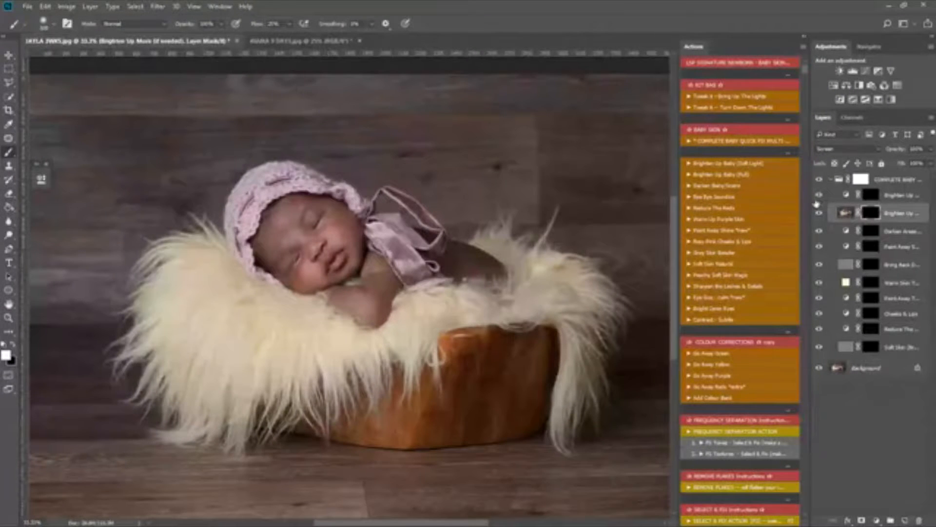
{"action": "left_click_drag", "start_coordinate": [807, 200], "coordinate": [766, 199]}
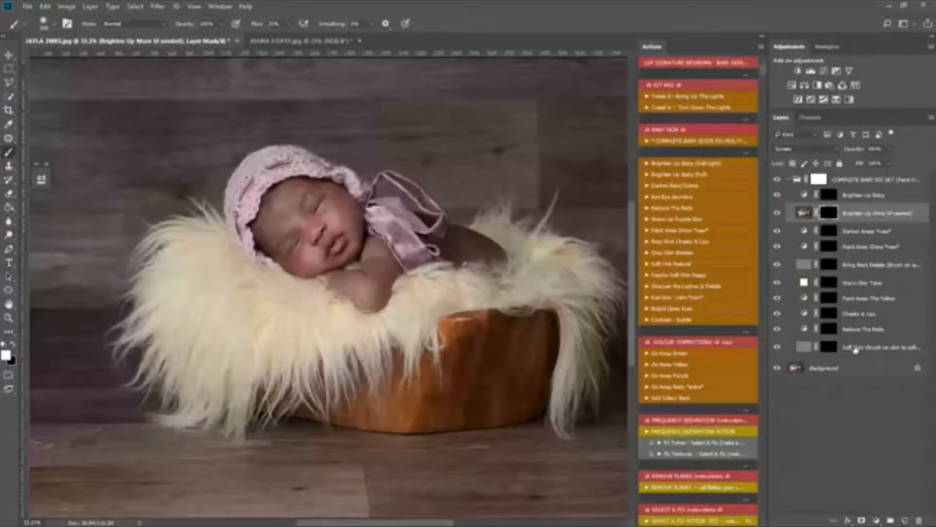
{"action": "left_click", "coordinate": [789, 180]}
{"action": "left_click", "coordinate": [790, 181]}
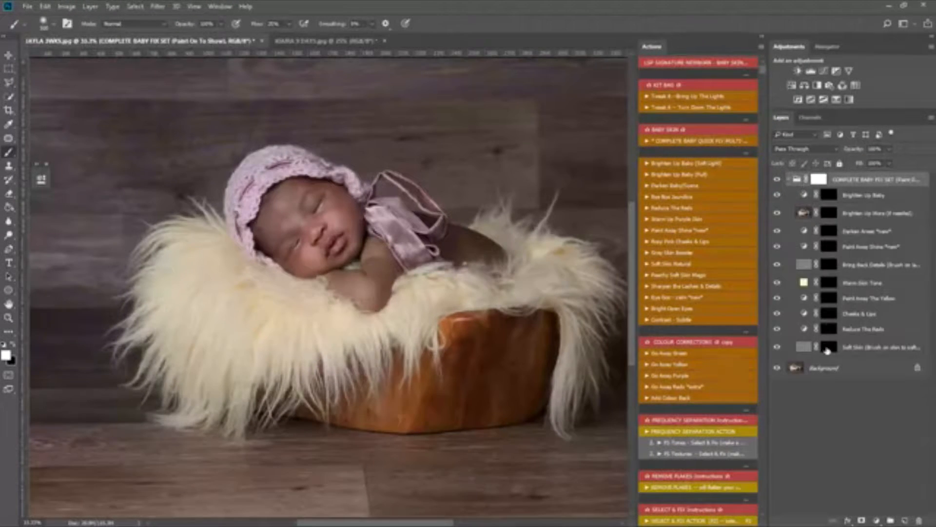
{"action": "left_click", "coordinate": [828, 348]}
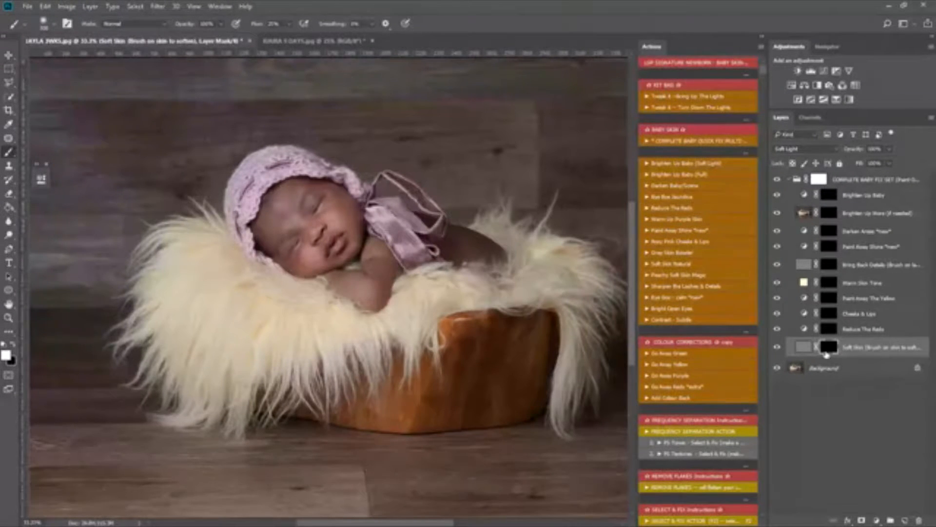
Step: Set the brush flow to 20% and paint white on the Brighten Up Baby mask over the baby's face, comparing the layer off and on
{"action": "left_click", "coordinate": [830, 196]}
{"action": "key", "text": "z"}
{"action": "left_click", "coordinate": [302, 205]}
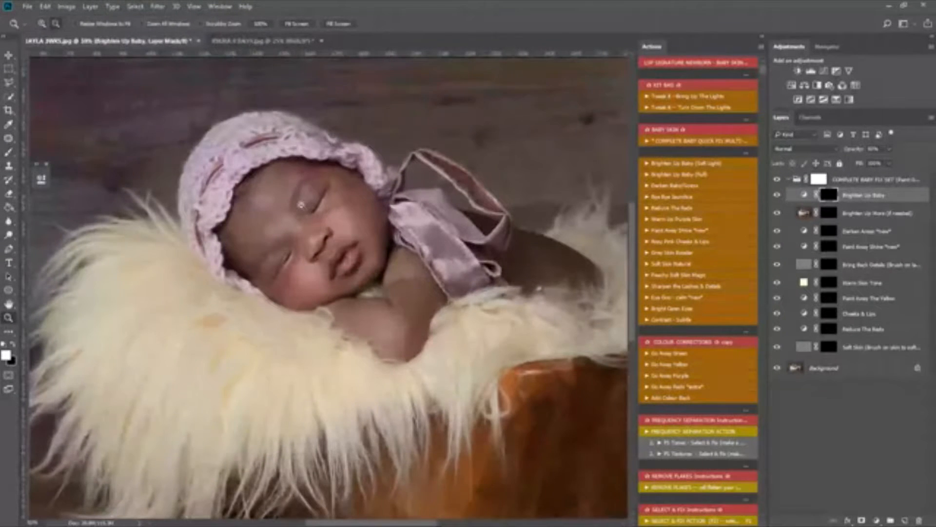
{"action": "key", "text": "b"}
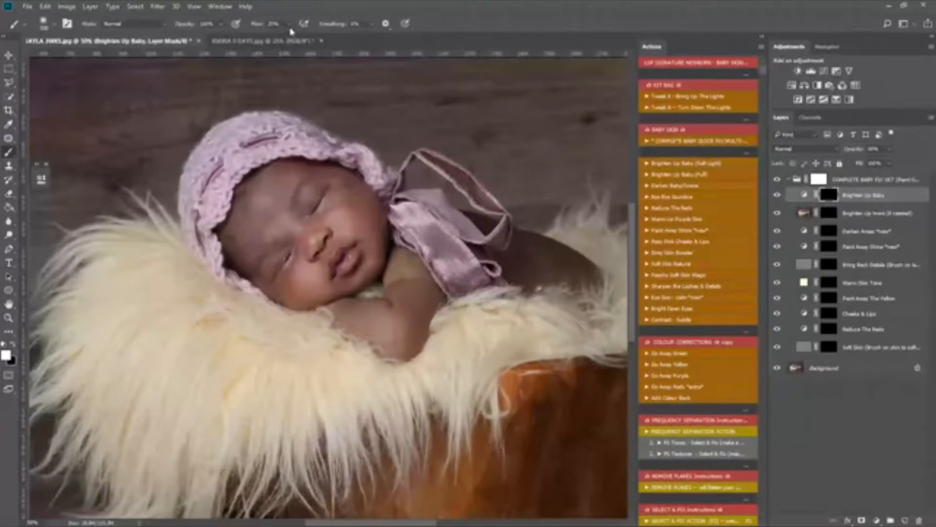
{"action": "left_click_drag", "start_coordinate": [283, 23], "coordinate": [238, 23]}
{"action": "type", "text": "20"}
{"action": "mouse_move", "coordinate": [311, 226]}
{"action": "left_mouse_down"}
{"action": "mouse_move", "coordinate": [319, 233]}
{"action": "mouse_move", "coordinate": [283, 217]}
{"action": "mouse_move", "coordinate": [293, 229]}
{"action": "mouse_move", "coordinate": [278, 234]}
{"action": "mouse_move", "coordinate": [266, 222]}
{"action": "mouse_move", "coordinate": [328, 232]}
{"action": "mouse_move", "coordinate": [326, 247]}
{"action": "mouse_move", "coordinate": [344, 244]}
{"action": "mouse_move", "coordinate": [361, 263]}
{"action": "mouse_move", "coordinate": [345, 243]}
{"action": "mouse_move", "coordinate": [282, 210]}
{"action": "mouse_move", "coordinate": [328, 292]}
{"action": "left_mouse_up"}
{"action": "key", "text": "z"}
{"action": "left_click", "coordinate": [271, 316]}
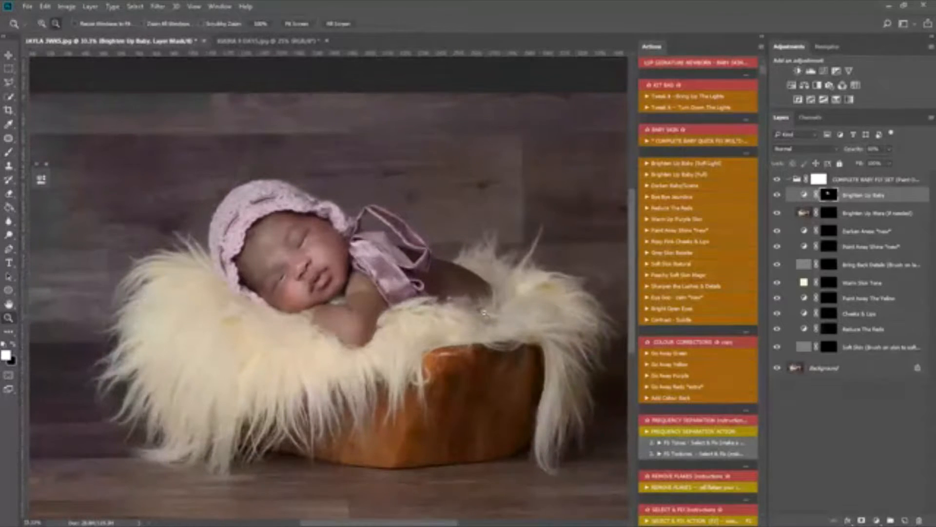
{"action": "left_click", "coordinate": [777, 195]}
{"action": "left_click", "coordinate": [778, 196]}
Step: Paint black on the Brighten Up Baby mask over the fur beside the face, comparing the layer off and on
{"action": "key", "text": "b"}
{"action": "key", "text": "x"}
{"action": "mouse_move", "coordinate": [245, 366]}
{"action": "left_mouse_down"}
{"action": "mouse_move", "coordinate": [268, 337]}
{"action": "mouse_move", "coordinate": [287, 331]}
{"action": "mouse_move", "coordinate": [241, 300]}
{"action": "mouse_move", "coordinate": [271, 319]}
{"action": "mouse_move", "coordinate": [245, 313]}
{"action": "mouse_move", "coordinate": [290, 341]}
{"action": "mouse_move", "coordinate": [221, 330]}
{"action": "left_mouse_up"}
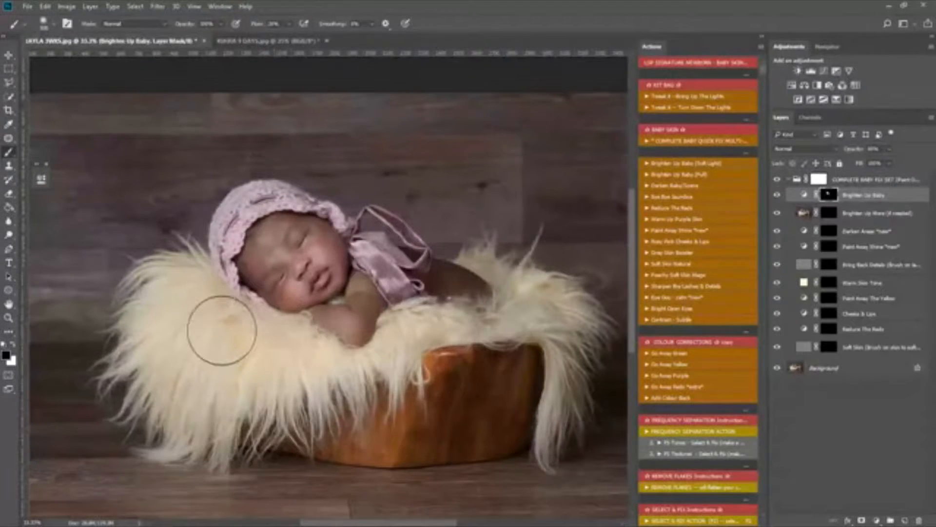
{"action": "left_click", "coordinate": [776, 196]}
{"action": "left_click", "coordinate": [776, 195]}
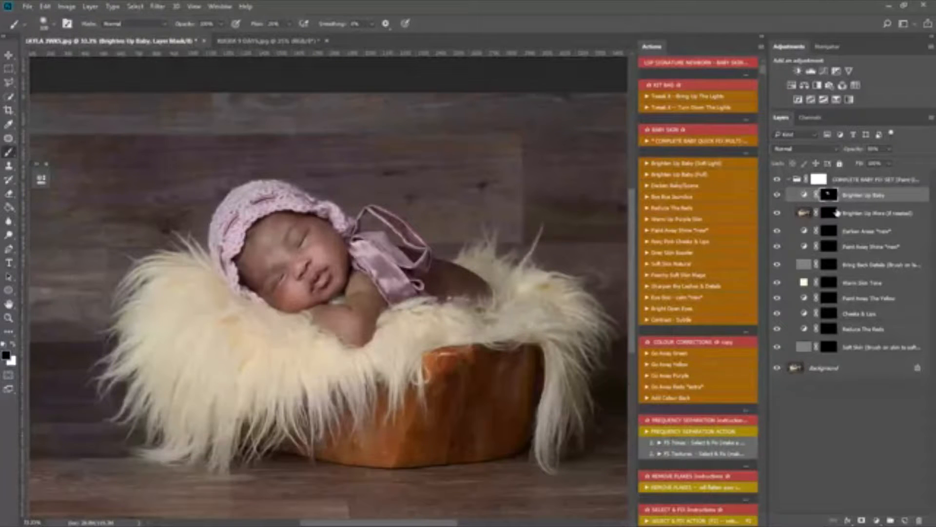
Step: Try painting white on the Brighten Up More mask over the baby's skin, and clear the mask
{"action": "left_click", "coordinate": [830, 214]}
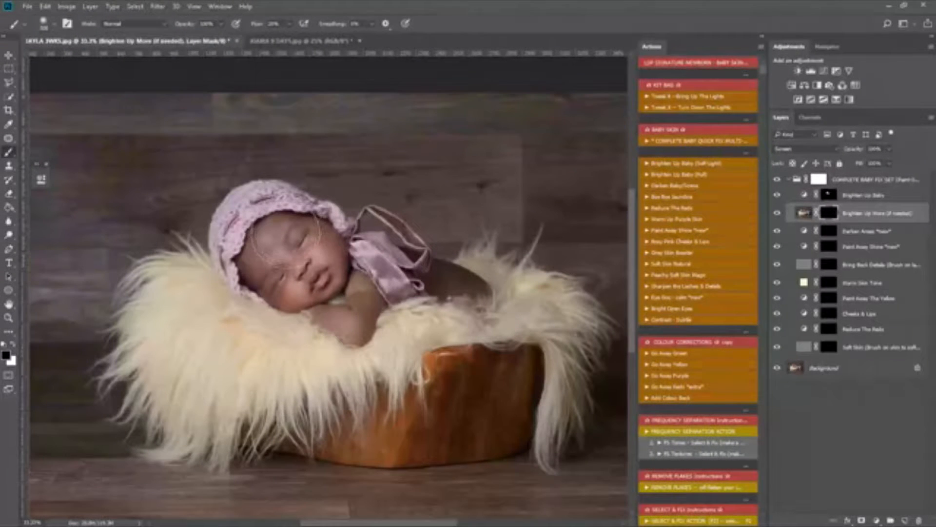
{"action": "key", "text": "x"}
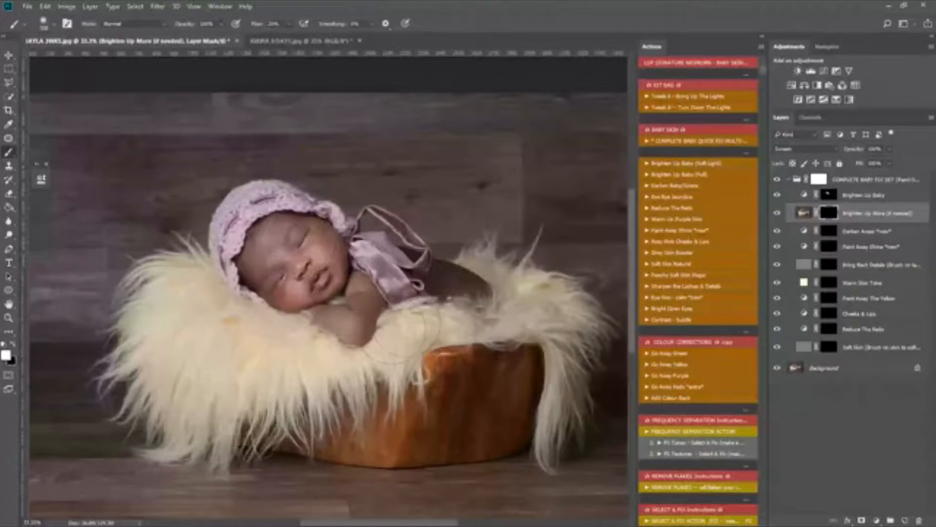
{"action": "mouse_move", "coordinate": [294, 257]}
{"action": "left_mouse_down"}
{"action": "mouse_move", "coordinate": [285, 233]}
{"action": "mouse_move", "coordinate": [289, 262]}
{"action": "mouse_move", "coordinate": [308, 262]}
{"action": "mouse_move", "coordinate": [273, 278]}
{"action": "mouse_move", "coordinate": [293, 248]}
{"action": "mouse_move", "coordinate": [251, 252]}
{"action": "mouse_move", "coordinate": [245, 326]}
{"action": "left_mouse_up"}
{"action": "left_click_drag", "start_coordinate": [268, 288], "coordinate": [349, 266]}
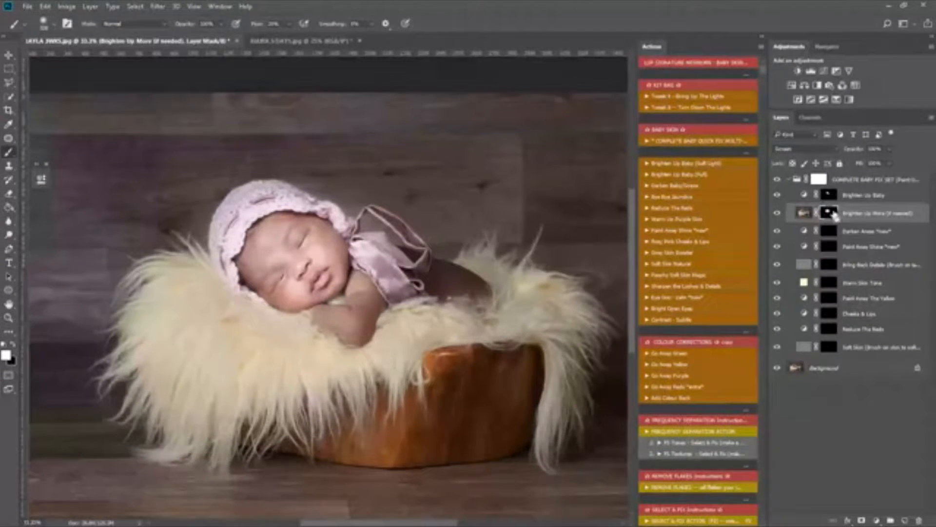
{"action": "key", "text": "ctrl+a"}
{"action": "key", "text": "Delete"}
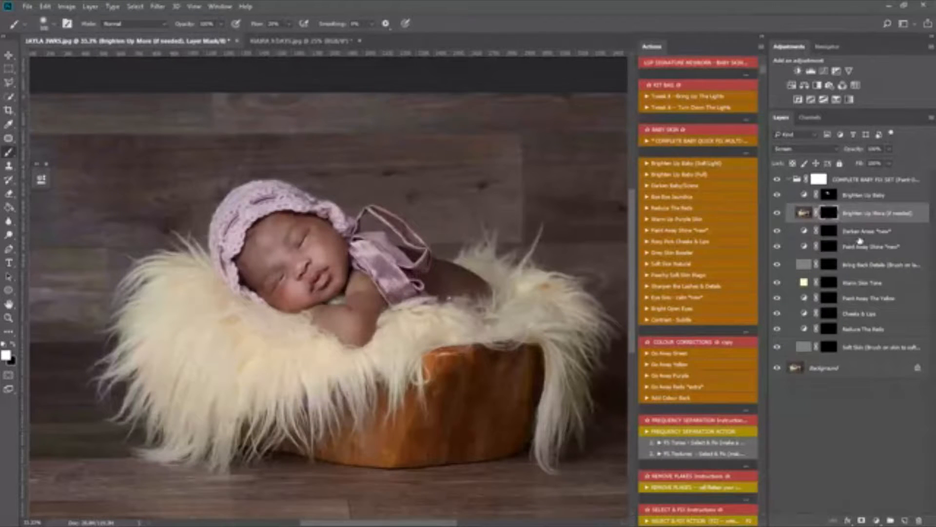
Step: Paint white on the Darken Areas mask over the wooden backdrop around the baby with a very large soft brush
{"action": "left_click", "coordinate": [829, 233]}
{"action": "key", "text": "ctrl+minus"}
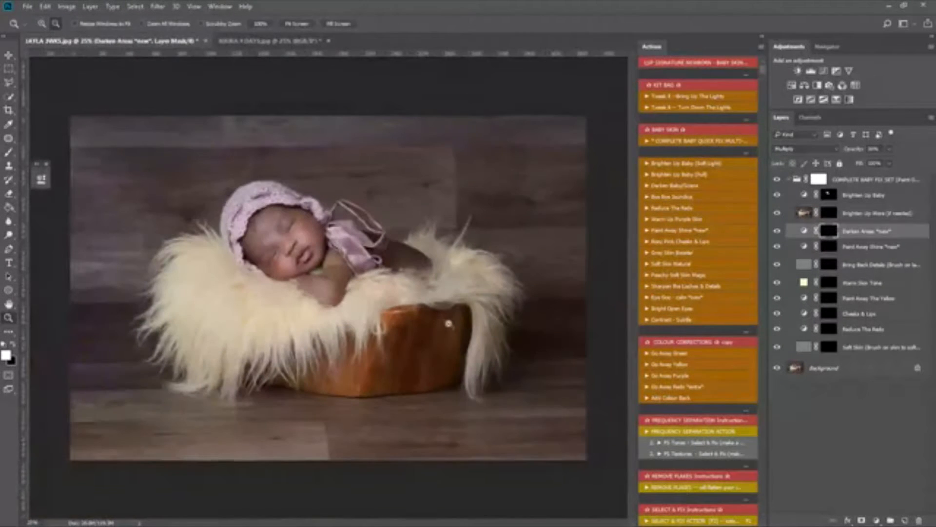
{"action": "right_click", "coordinate": [426, 308]}
{"action": "left_click", "coordinate": [493, 330]}
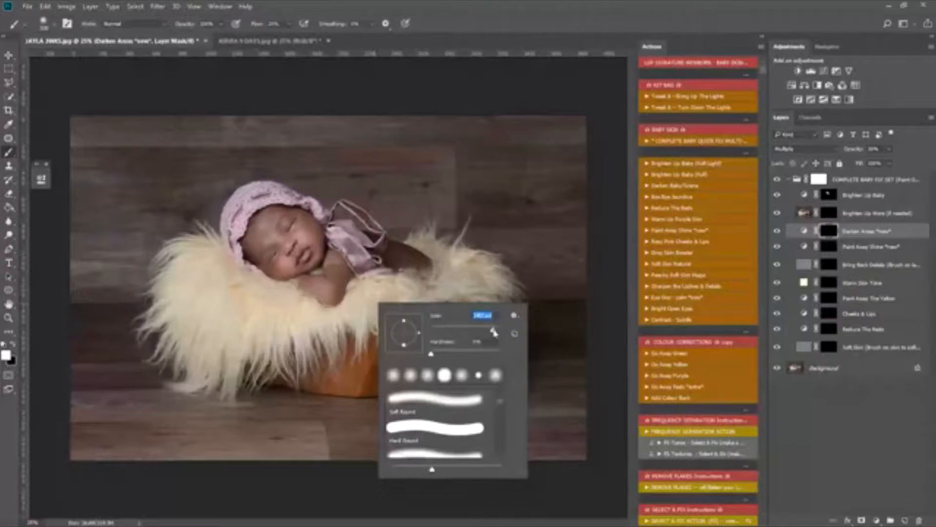
{"action": "left_click", "coordinate": [825, 232]}
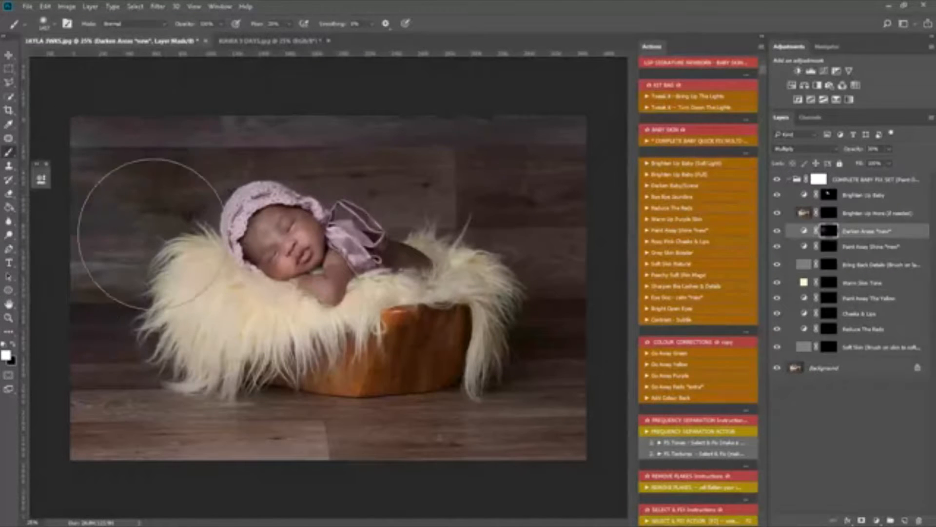
{"action": "mouse_move", "coordinate": [193, 112]}
{"action": "left_mouse_down"}
{"action": "mouse_move", "coordinate": [109, 119]}
{"action": "mouse_move", "coordinate": [95, 271]}
{"action": "mouse_move", "coordinate": [94, 178]}
{"action": "mouse_move", "coordinate": [120, 138]}
{"action": "left_mouse_up"}
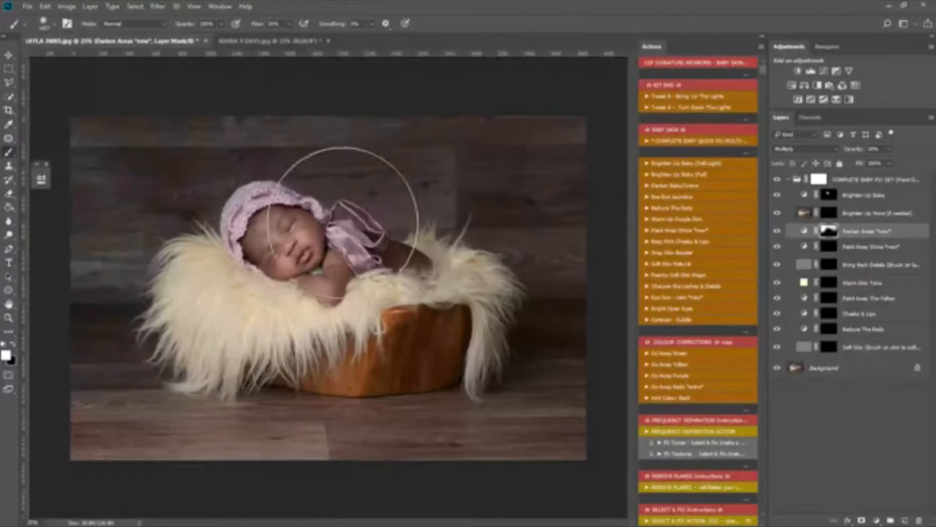
Step: Paint over the shiny spots on the baby's face on the Paint Away Shine mask with a much smaller brush at 25% flow
{"action": "left_click", "coordinate": [830, 247]}
{"action": "key", "text": "z"}
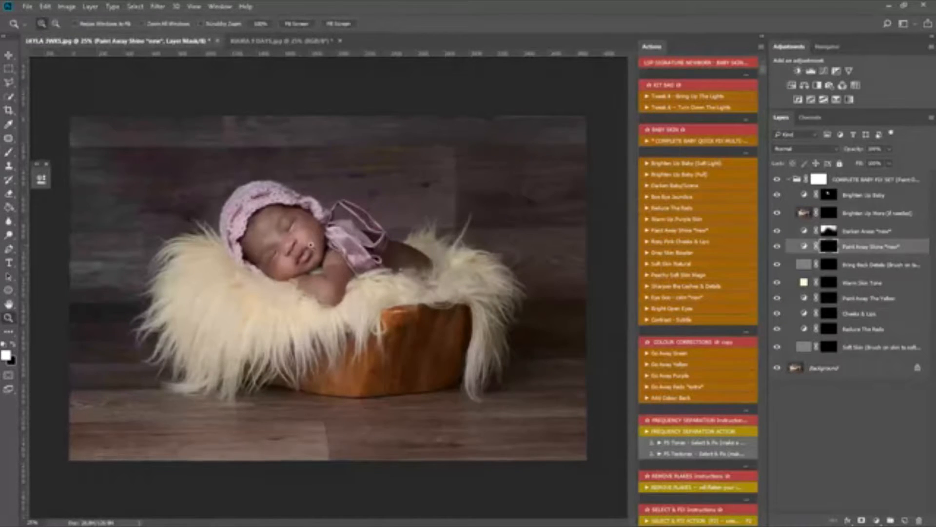
{"action": "left_click", "coordinate": [290, 241]}
{"action": "left_click", "coordinate": [290, 241]}
{"action": "key", "text": "b"}
{"action": "right_click", "coordinate": [344, 258]}
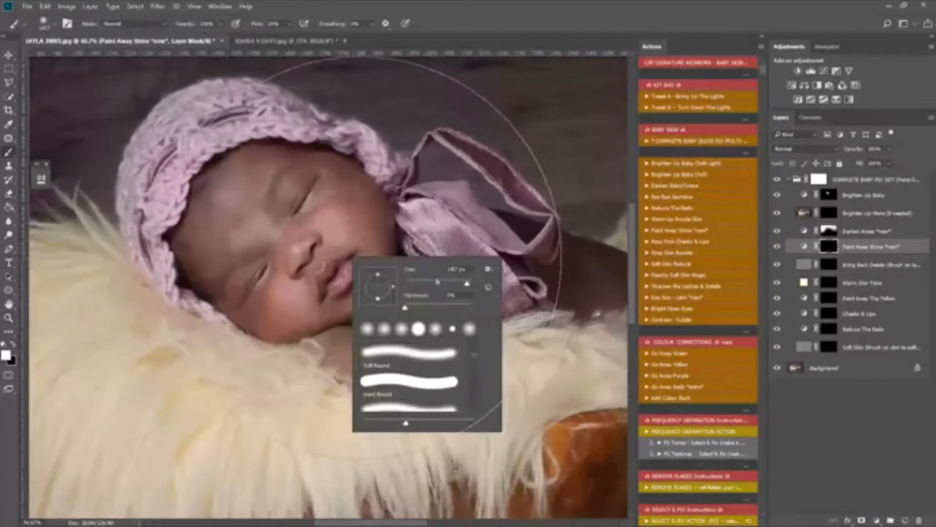
{"action": "left_click_drag", "start_coordinate": [438, 284], "coordinate": [432, 287]}
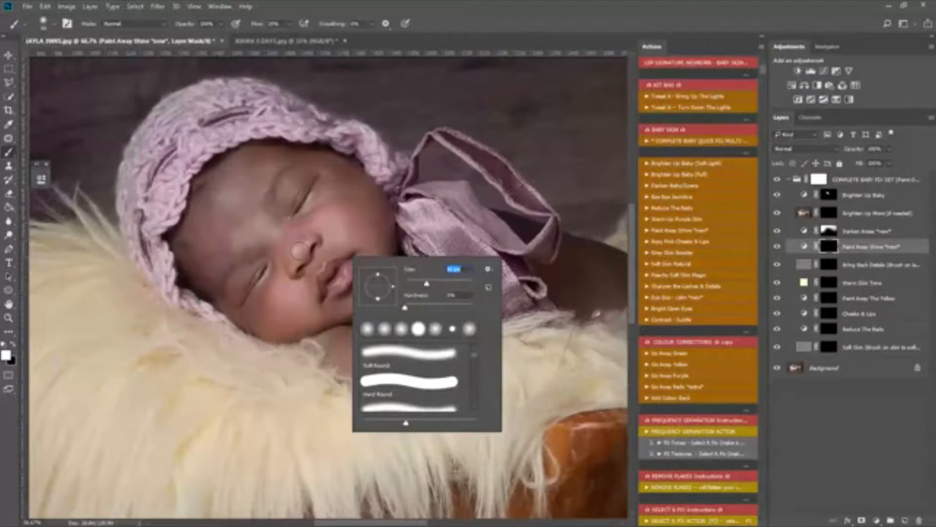
{"action": "key", "text": "Return"}
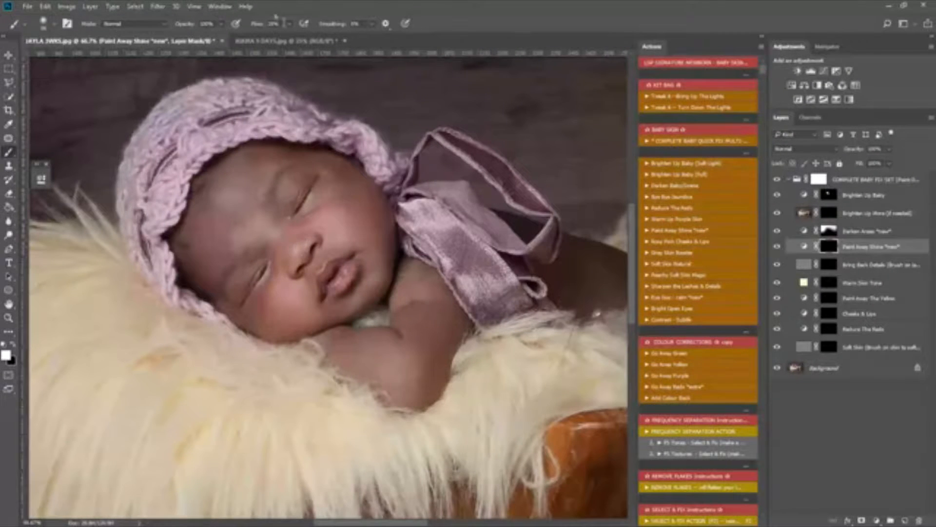
{"action": "type", "text": "25"}
{"action": "key", "text": "Return"}
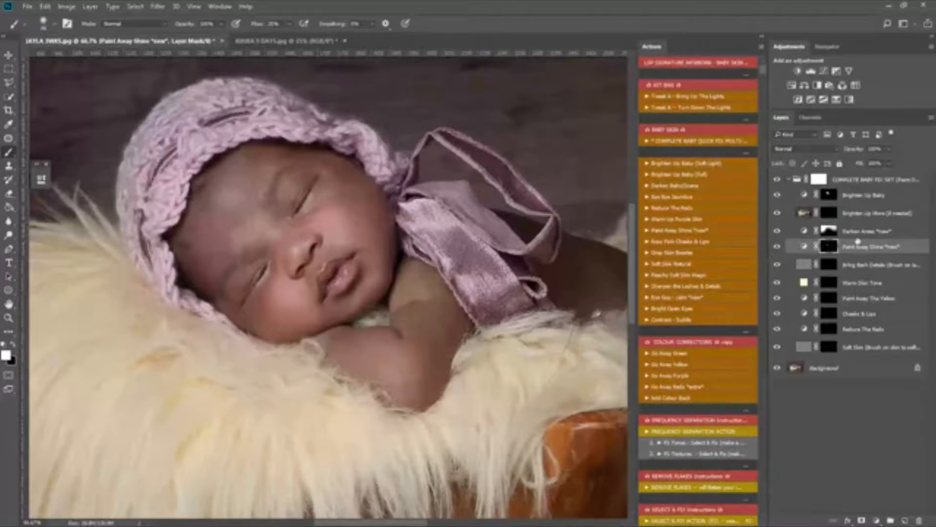
Step: Paint white on the Bring Back Details mask over the baby's facial details, including the lips, with a reduced brush size
{"action": "left_click", "coordinate": [833, 267]}
{"action": "right_click", "coordinate": [378, 201]}
{"action": "left_click_drag", "start_coordinate": [450, 229], "coordinate": [443, 230]}
{"action": "key", "text": "Return"}
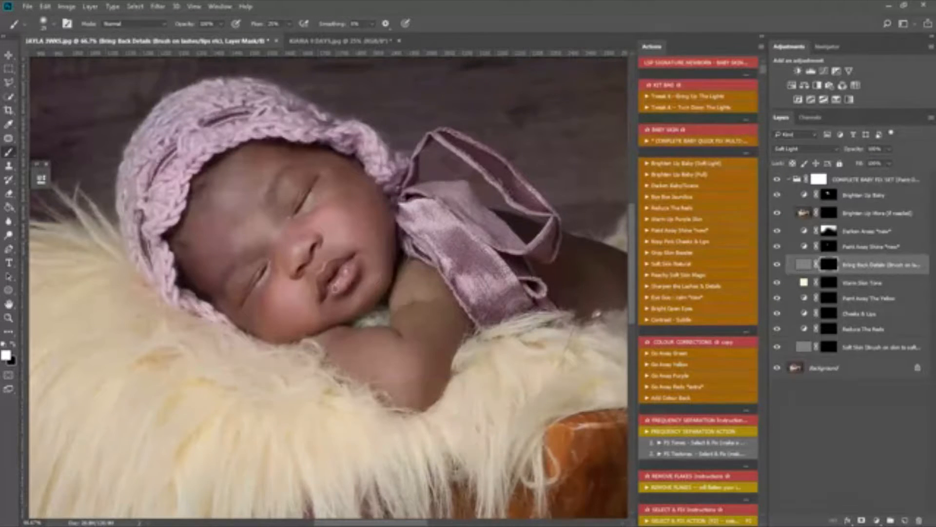
{"action": "right_click", "coordinate": [327, 281]}
{"action": "left_click_drag", "start_coordinate": [436, 303], "coordinate": [414, 302]}
{"action": "key", "text": "Return"}
{"action": "left_click_drag", "start_coordinate": [345, 264], "coordinate": [331, 277]}
Step: Paint white on the Warm Skin Tone mask over the baby's arm, back and face with a larger soft brush
{"action": "left_click", "coordinate": [803, 282]}
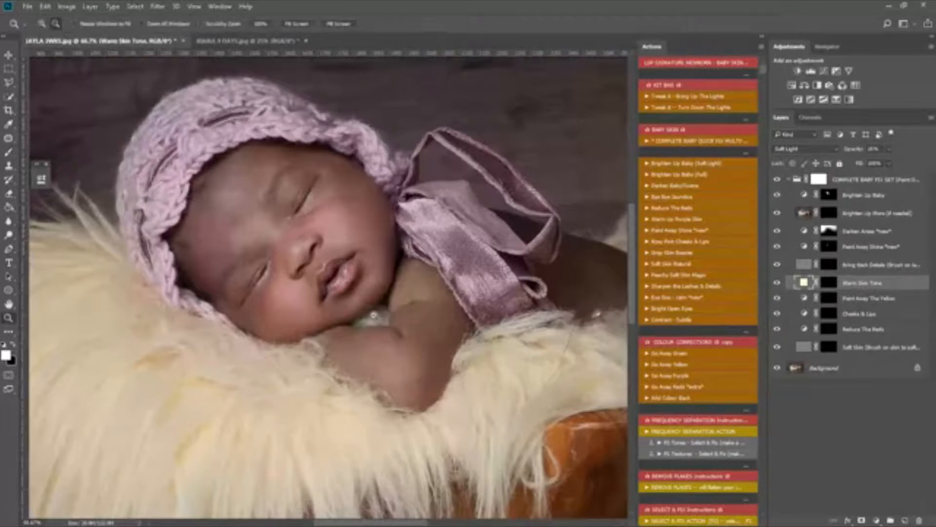
{"action": "key", "text": "ctrl+minus"}
{"action": "right_click", "coordinate": [414, 341]}
{"action": "left_click", "coordinate": [488, 345]}
{"action": "scroll", "coordinate": [490, 343], "scroll_direction": "up", "scroll_amount": 5}
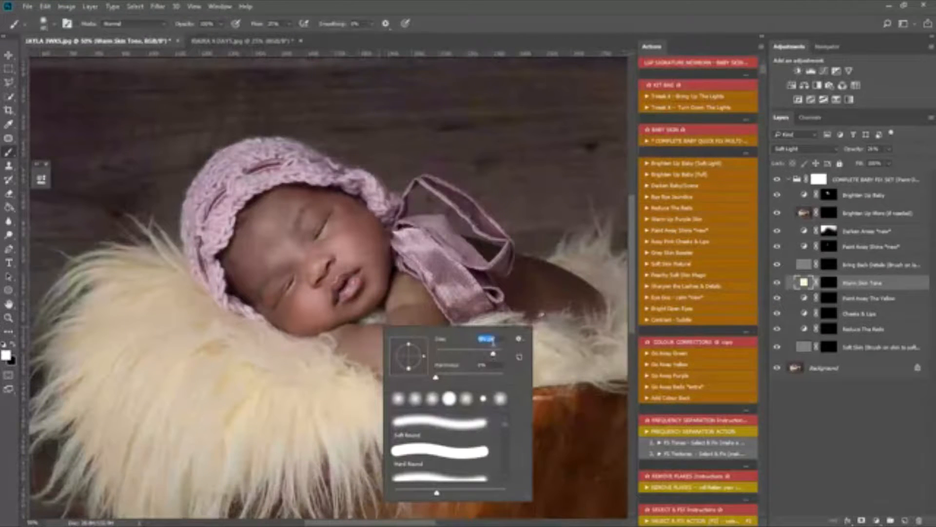
{"action": "key", "text": "Return"}
{"action": "left_click", "coordinate": [829, 281]}
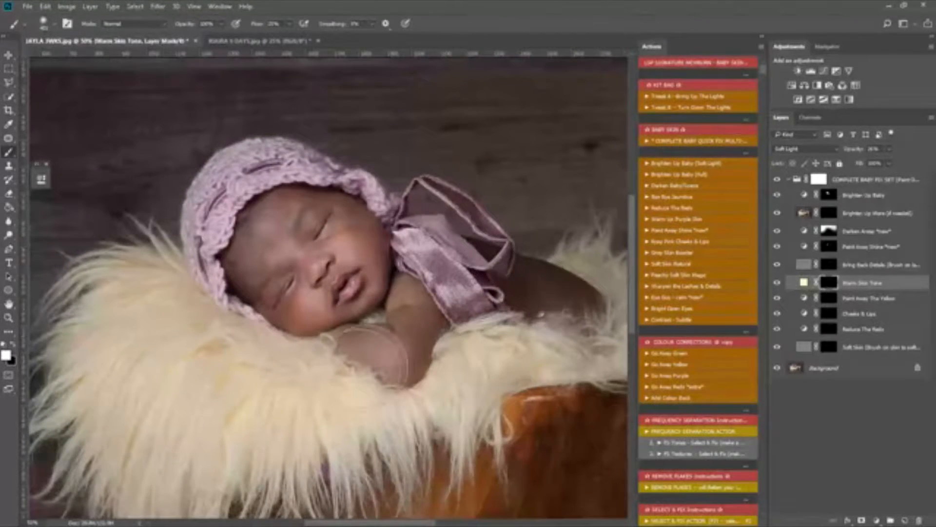
{"action": "mouse_move", "coordinate": [385, 346]}
{"action": "left_mouse_down"}
{"action": "mouse_move", "coordinate": [527, 314]}
{"action": "mouse_move", "coordinate": [575, 340]}
{"action": "left_mouse_up"}
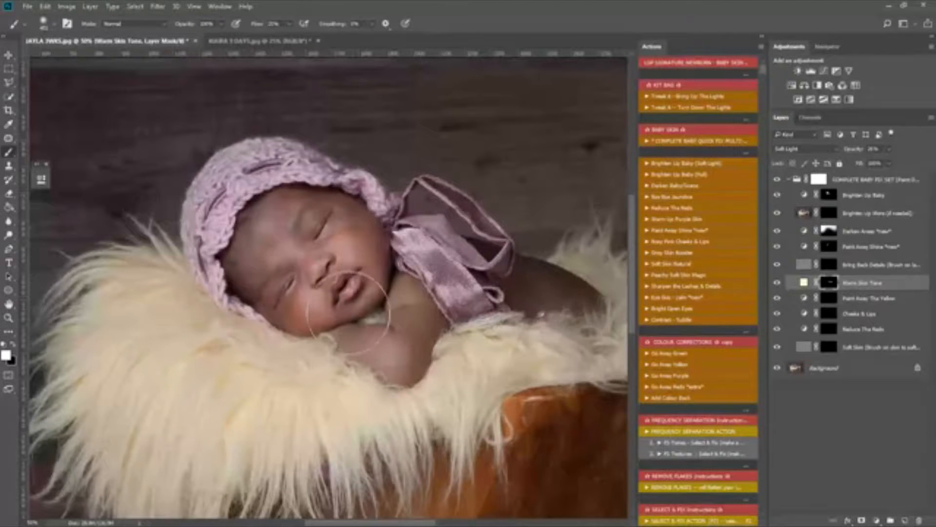
{"action": "mouse_move", "coordinate": [278, 219]}
{"action": "left_mouse_down"}
{"action": "mouse_move", "coordinate": [323, 318]}
{"action": "mouse_move", "coordinate": [354, 323]}
{"action": "left_mouse_up"}
Step: Compare the photo with and without the Warm Skin Tone layer
{"action": "left_click", "coordinate": [781, 284]}
{"action": "key", "text": "x"}
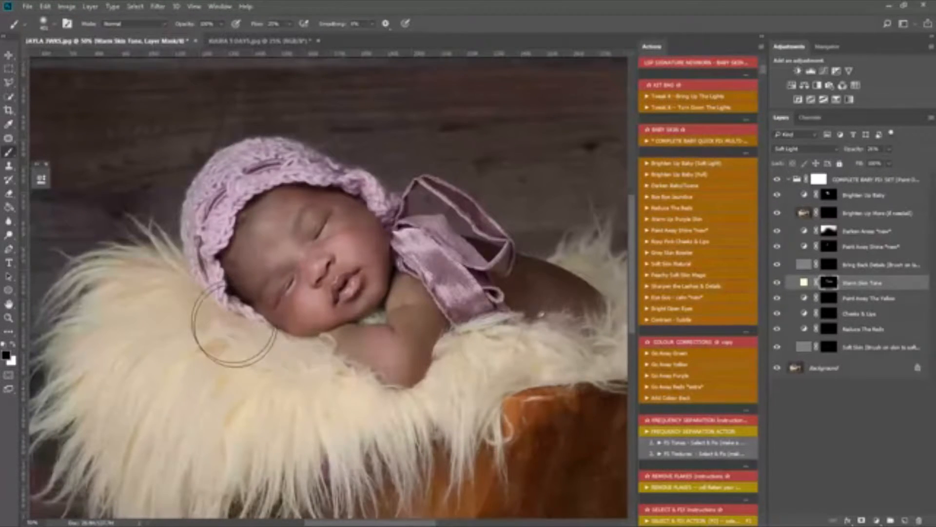
{"action": "left_click", "coordinate": [777, 284]}
{"action": "left_click", "coordinate": [776, 285]}
{"action": "left_click", "coordinate": [776, 285]}
{"action": "left_click", "coordinate": [777, 285]}
{"action": "left_click", "coordinate": [776, 285]}
{"action": "left_click", "coordinate": [776, 285]}
{"action": "left_click", "coordinate": [776, 285]}
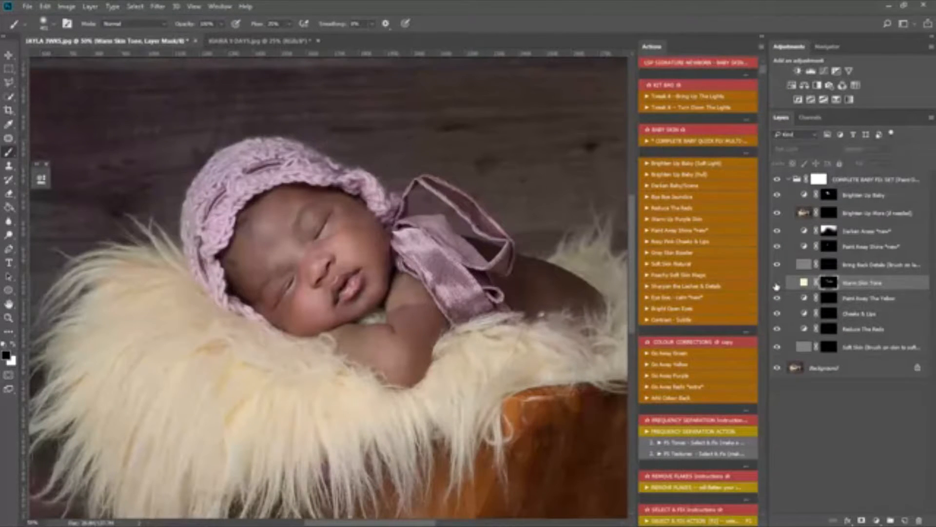
{"action": "left_click", "coordinate": [777, 283]}
Step: Paint white on the Cheeks & Lips mask over the baby's lips with a much smaller brush
{"action": "left_click", "coordinate": [829, 297]}
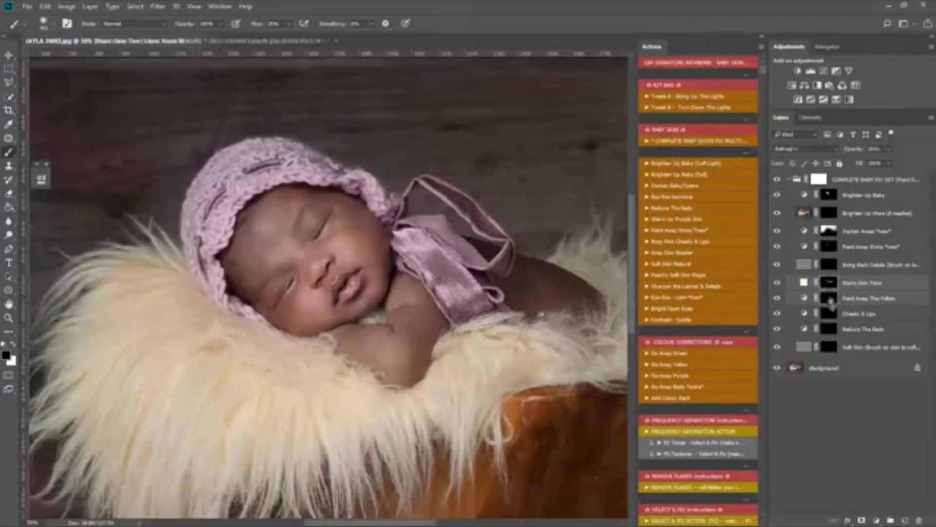
{"action": "left_click", "coordinate": [829, 316]}
{"action": "key", "text": "z"}
{"action": "left_click", "coordinate": [350, 279]}
{"action": "key", "text": "b"}
{"action": "right_click", "coordinate": [357, 274]}
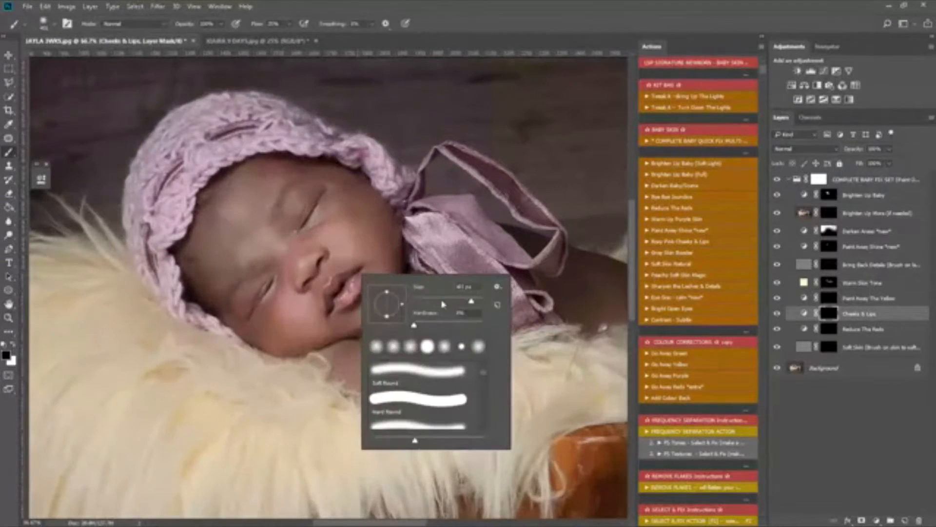
{"action": "left_click", "coordinate": [442, 301]}
{"action": "key", "text": "Return"}
{"action": "key", "text": "x"}
{"action": "left_click_drag", "start_coordinate": [332, 304], "coordinate": [336, 296]}
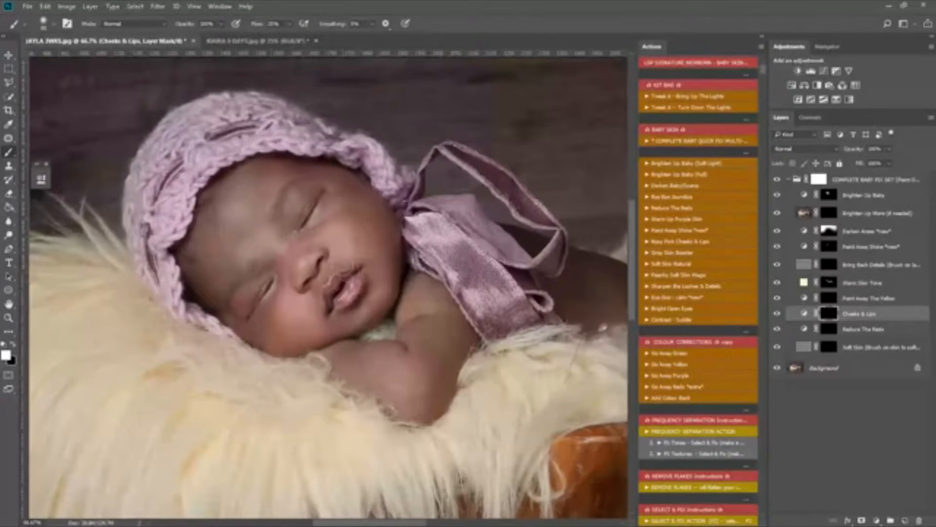
Step: Paint over the baby's cheeks on the Cheeks & Lips mask with a larger brush, and compare the layer on and off
{"action": "right_click", "coordinate": [355, 283]}
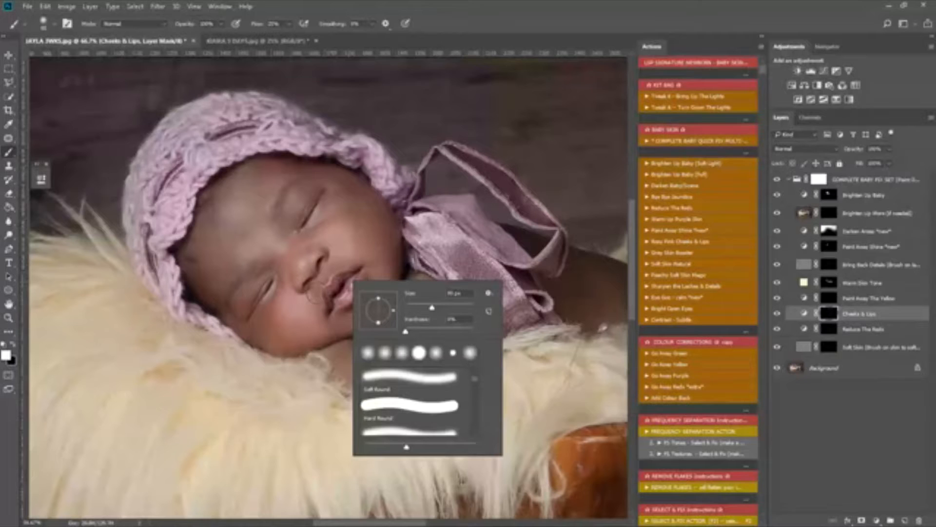
{"action": "key", "text": "Escape"}
{"action": "right_click", "coordinate": [355, 296]}
{"action": "left_click", "coordinate": [454, 323]}
{"action": "key", "text": "Return"}
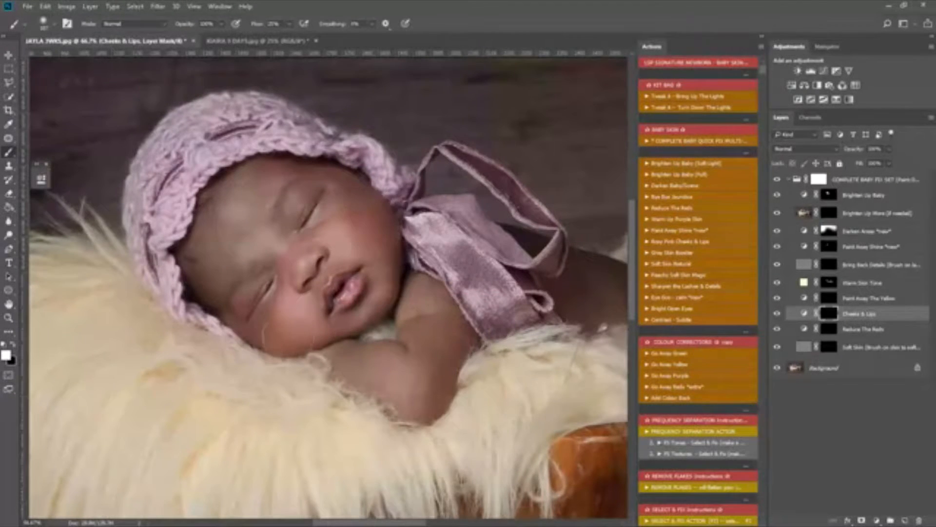
{"action": "left_click", "coordinate": [777, 314]}
{"action": "left_click", "coordinate": [778, 314]}
Step: Paint white on the Reduce The Reds mask over the reddish skin on the baby's arm, back and face
{"action": "left_click", "coordinate": [840, 334]}
{"action": "left_click", "coordinate": [414, 302], "text": "alt"}
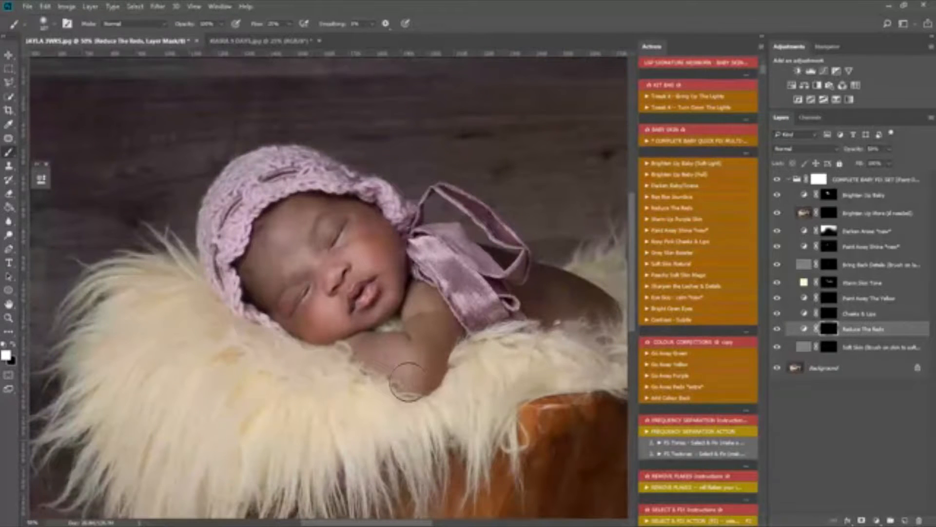
{"action": "mouse_move", "coordinate": [417, 373]}
{"action": "left_mouse_down"}
{"action": "mouse_move", "coordinate": [435, 328]}
{"action": "mouse_move", "coordinate": [549, 346]}
{"action": "left_mouse_up"}
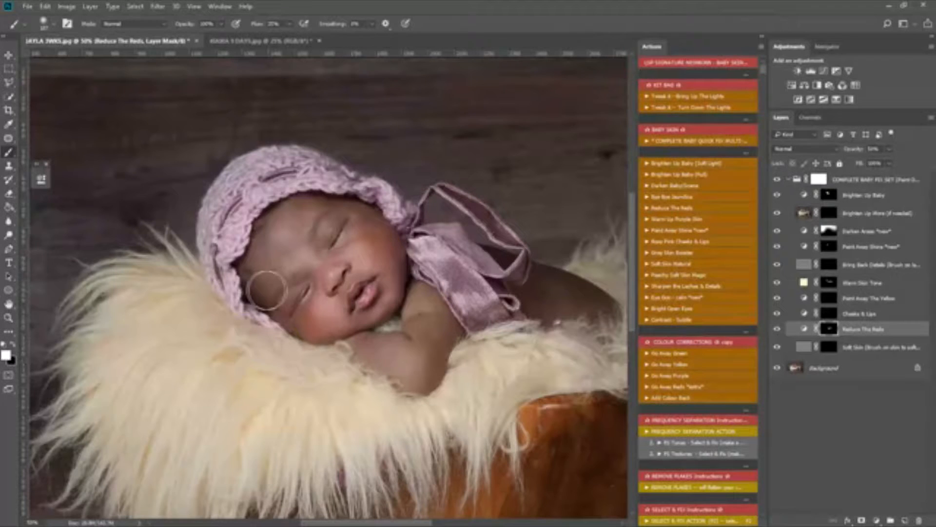
Step: Paint white on the Soft Skin mask over the baby's cheeks and forehead with a smaller soft brush
{"action": "left_click", "coordinate": [839, 346]}
{"action": "scroll", "coordinate": [341, 254], "scroll_direction": "up", "scroll_amount": 3}
{"action": "right_click", "coordinate": [419, 264]}
{"action": "left_click_drag", "start_coordinate": [522, 293], "coordinate": [497, 292]}
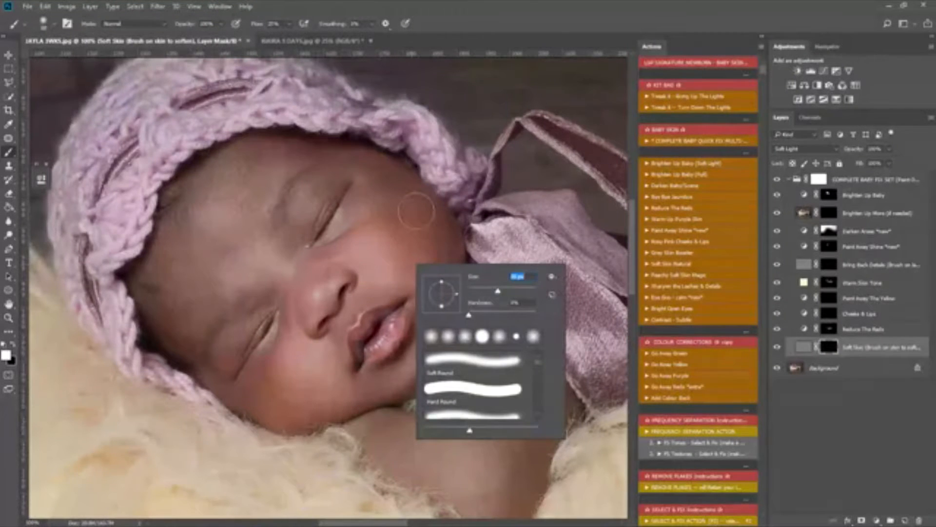
{"action": "left_click", "coordinate": [416, 210]}
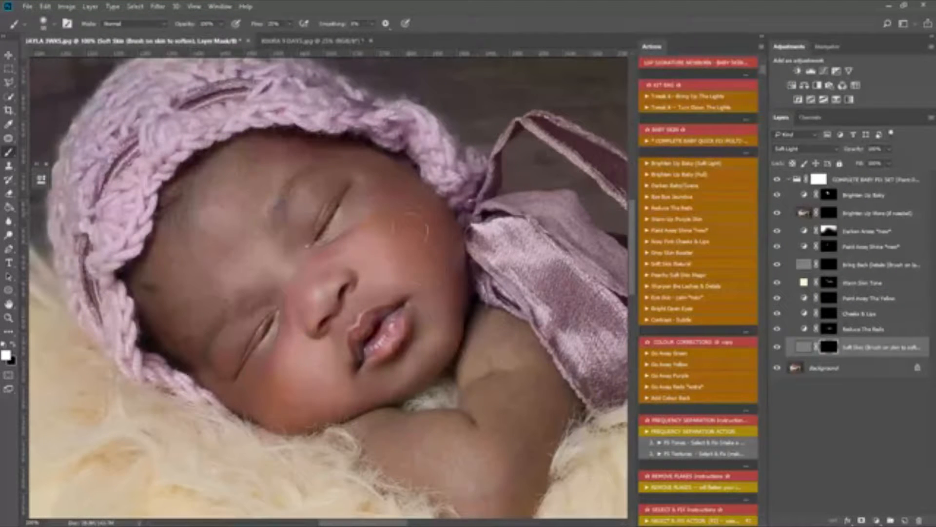
{"action": "mouse_move", "coordinate": [239, 189]}
{"action": "left_mouse_down"}
{"action": "mouse_move", "coordinate": [214, 251]}
{"action": "mouse_move", "coordinate": [218, 273]}
{"action": "left_mouse_up"}
{"action": "mouse_move", "coordinate": [289, 367]}
{"action": "left_mouse_down"}
{"action": "mouse_move", "coordinate": [303, 383]}
{"action": "mouse_move", "coordinate": [299, 360]}
{"action": "left_mouse_up"}
Step: Continue softening the skin on the baby's arm and back on the Soft Skin mask
{"action": "key", "text": "space"}
{"action": "left_click_drag", "start_coordinate": [469, 398], "coordinate": [365, 320]}
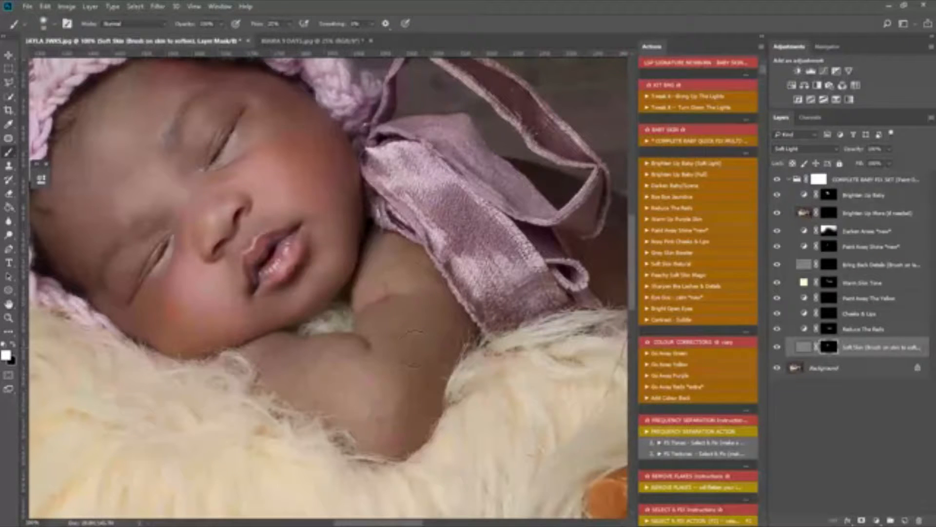
{"action": "key", "text": "space"}
{"action": "left_click_drag", "start_coordinate": [539, 257], "coordinate": [204, 388]}
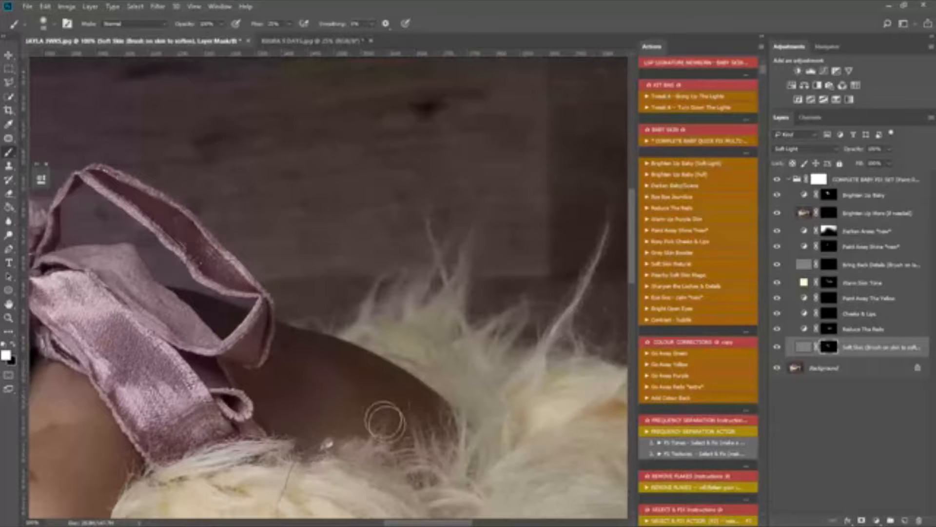
{"action": "left_click_drag", "start_coordinate": [317, 405], "coordinate": [378, 403]}
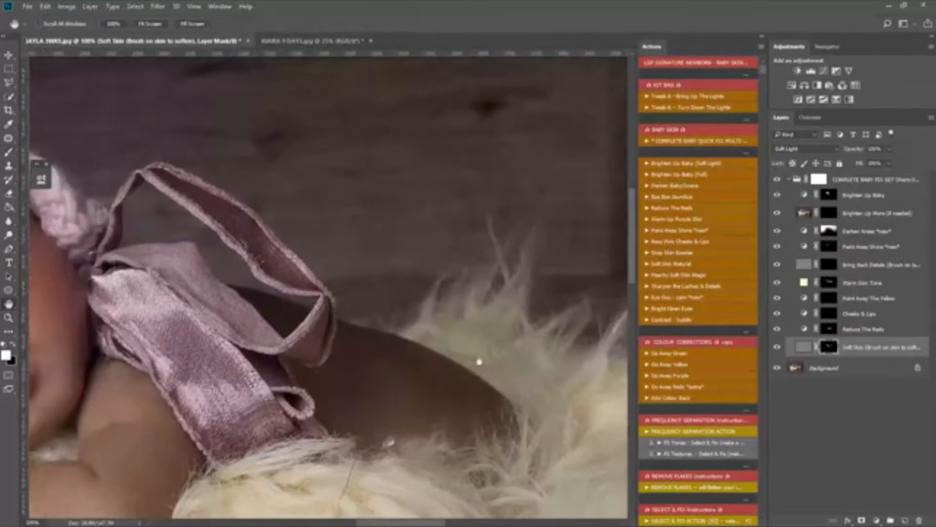
{"action": "left_click_drag", "start_coordinate": [235, 306], "coordinate": [414, 293]}
Step: Soften the finer areas around the baby's eyes and nose with a smaller brush, and check the Soft Skin layer's visibility and opacity
{"action": "right_click", "coordinate": [272, 290]}
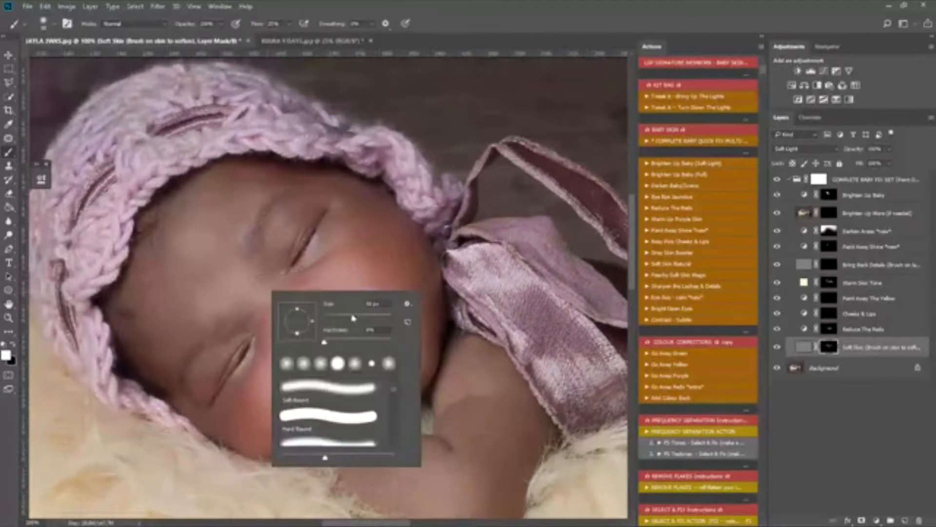
{"action": "left_click_drag", "start_coordinate": [348, 319], "coordinate": [341, 319]}
{"action": "left_click", "coordinate": [282, 238]}
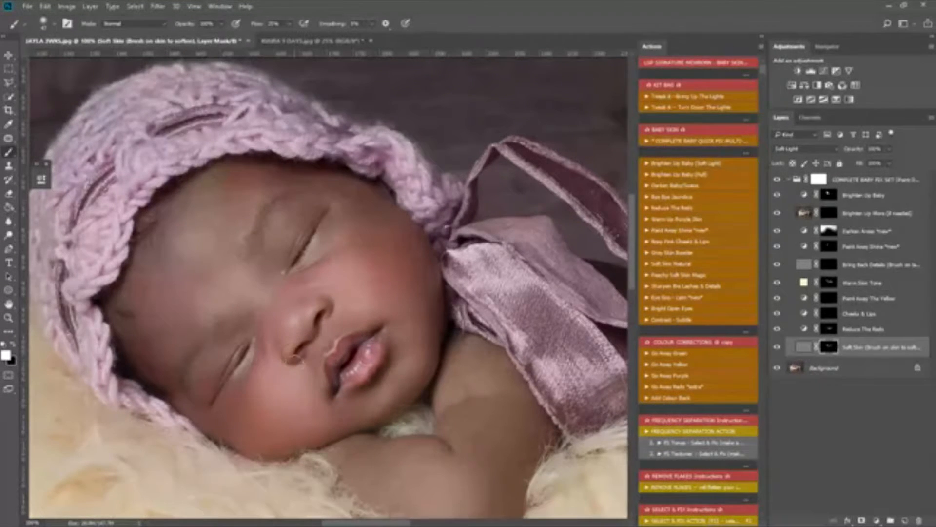
{"action": "left_click", "coordinate": [778, 349]}
{"action": "left_click", "coordinate": [890, 149]}
{"action": "left_click_drag", "start_coordinate": [883, 165], "coordinate": [837, 164]}
Step: Copy the original Background layer into a new clipboard-sized document and flatten it as a before version
{"action": "right_click", "coordinate": [860, 370]}
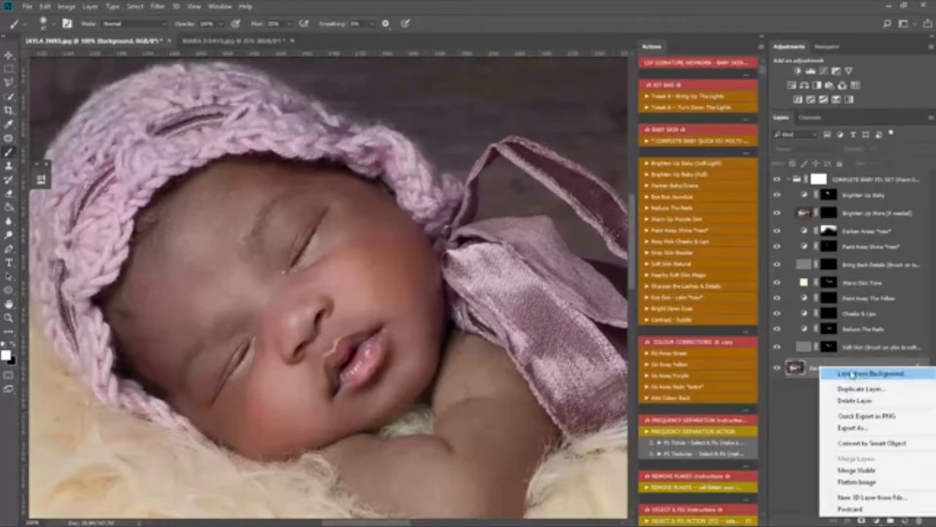
{"action": "left_click", "coordinate": [801, 368]}
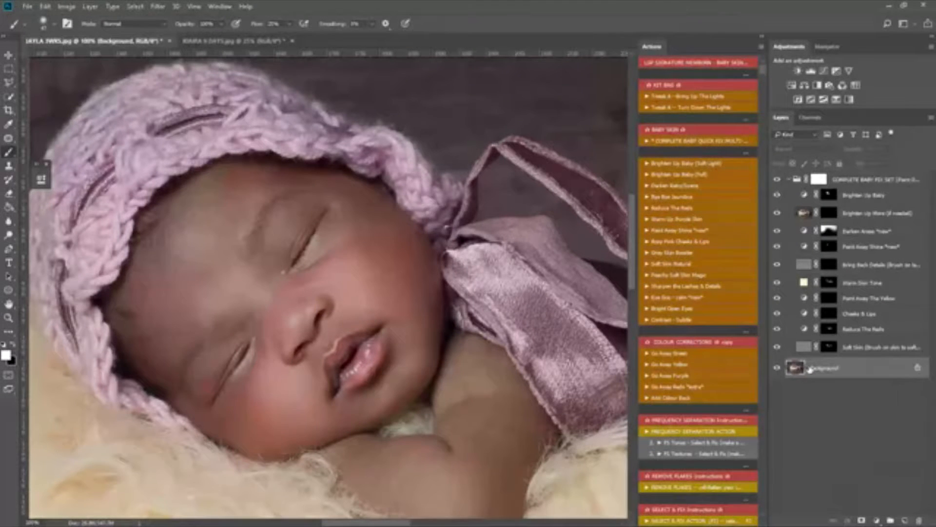
{"action": "key", "text": "ctrl+n"}
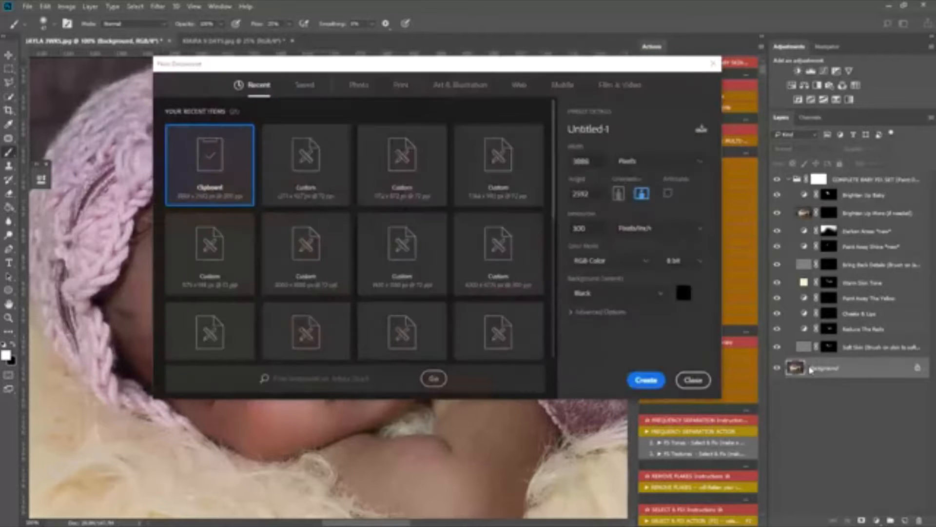
{"action": "left_click", "coordinate": [639, 381]}
{"action": "key", "text": "ctrl+v"}
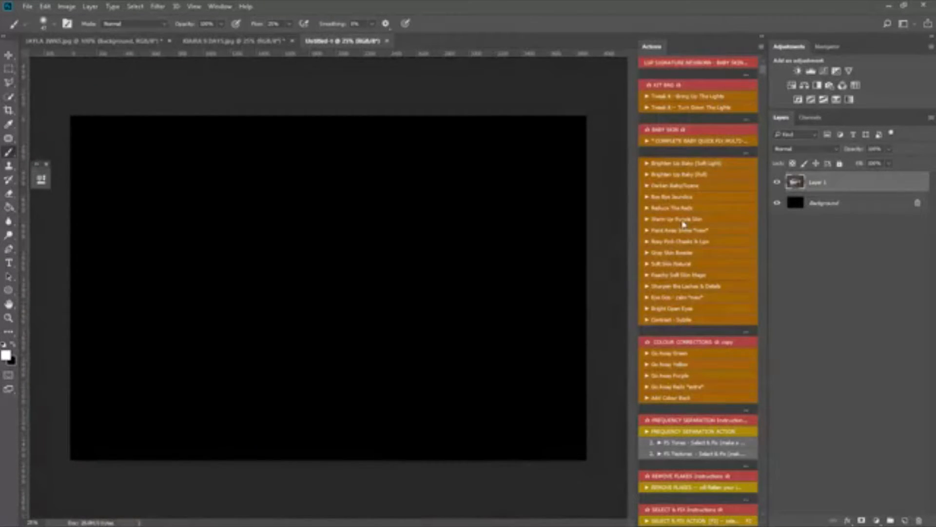
{"action": "right_click", "coordinate": [795, 210]}
{"action": "left_click", "coordinate": [800, 327]}
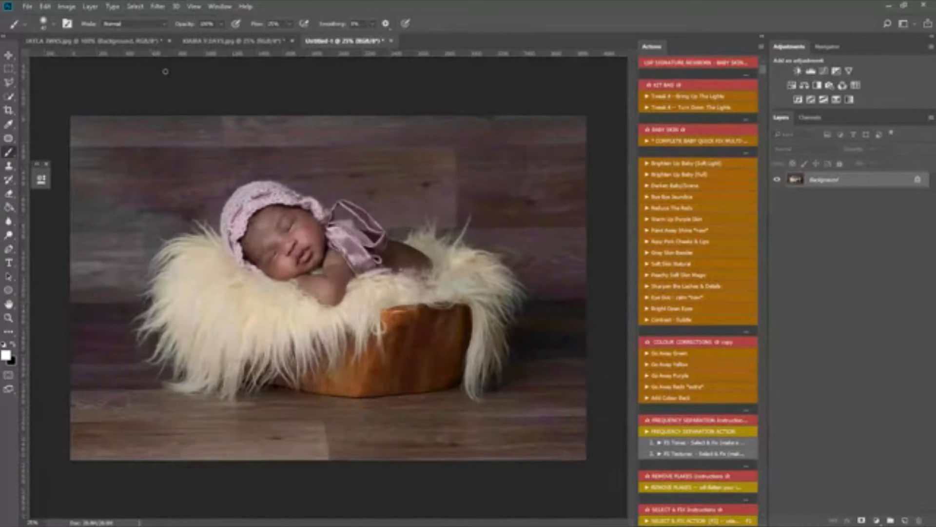
Step: Flatten the retouched baby photo into a single background layer, and clear the selection around the whole image
{"action": "left_click", "coordinate": [134, 41]}
{"action": "right_click", "coordinate": [858, 371]}
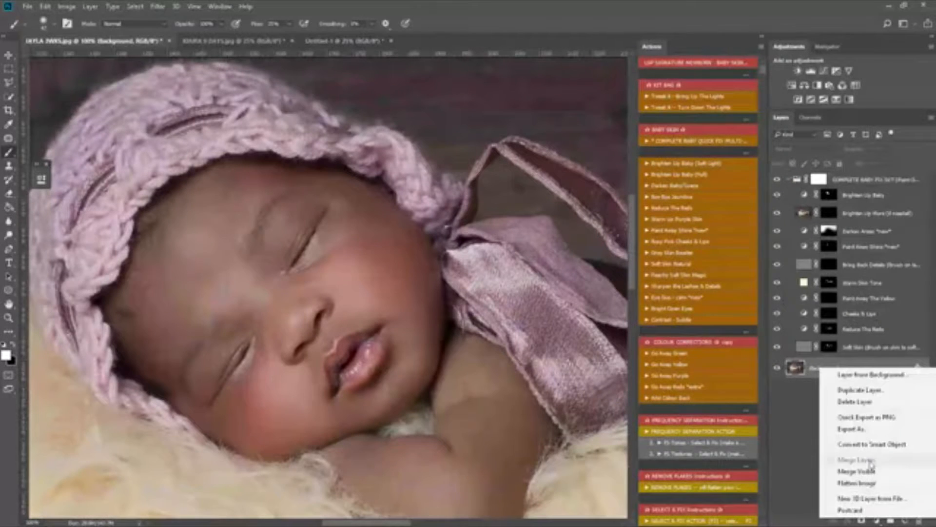
{"action": "left_click", "coordinate": [839, 480]}
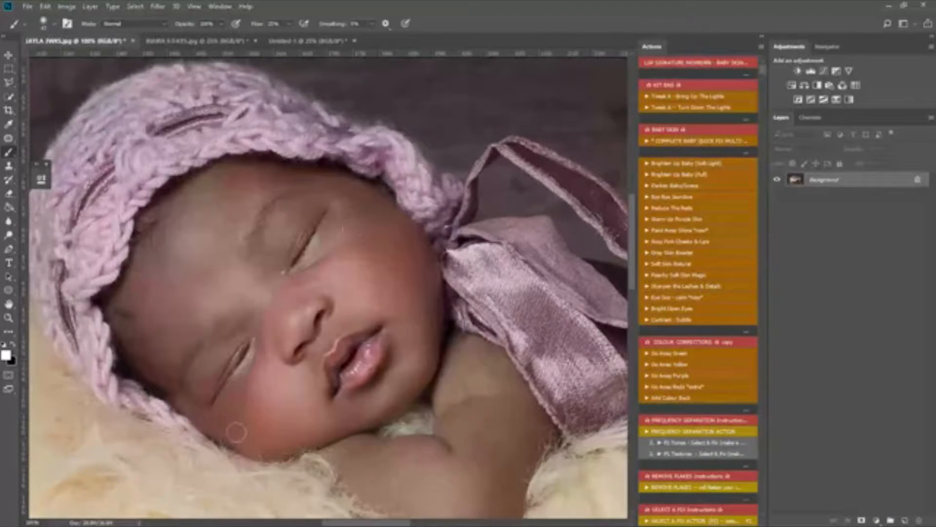
{"action": "scroll", "coordinate": [469, 355], "scroll_direction": "down", "scroll_amount": 2}
{"action": "scroll", "coordinate": [469, 355], "scroll_direction": "up", "scroll_amount": 2}
{"action": "key", "text": "z"}
{"action": "left_click", "coordinate": [469, 355], "text": "alt"}
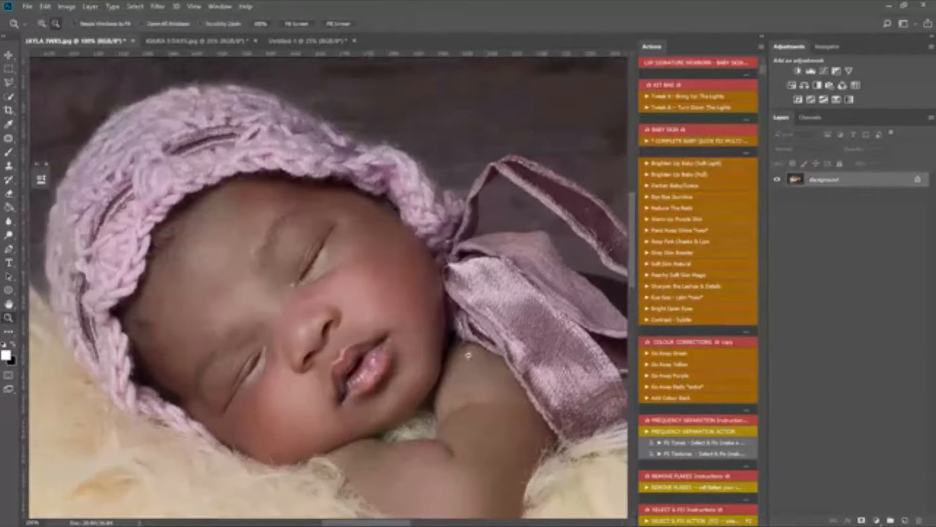
{"action": "left_click", "coordinate": [468, 355], "text": "alt"}
{"action": "left_click", "coordinate": [468, 355], "text": "alt"}
{"action": "left_click", "coordinate": [469, 344], "text": "alt"}
{"action": "left_click", "coordinate": [472, 339], "text": "alt"}
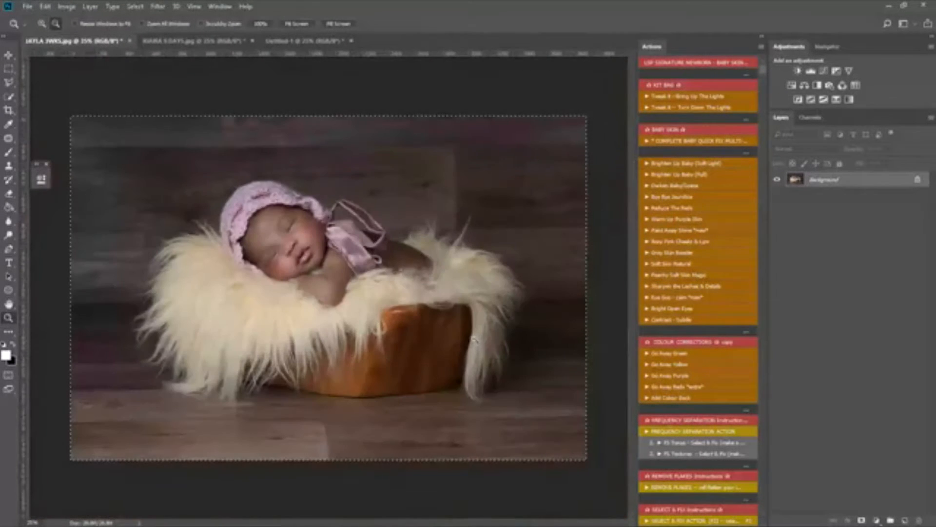
{"action": "key", "text": "ctrl+d"}
Step: Run the Bring Up The Lights tweak, hide its layer, and run Turn Down The Lights instead
{"action": "left_click", "coordinate": [744, 95]}
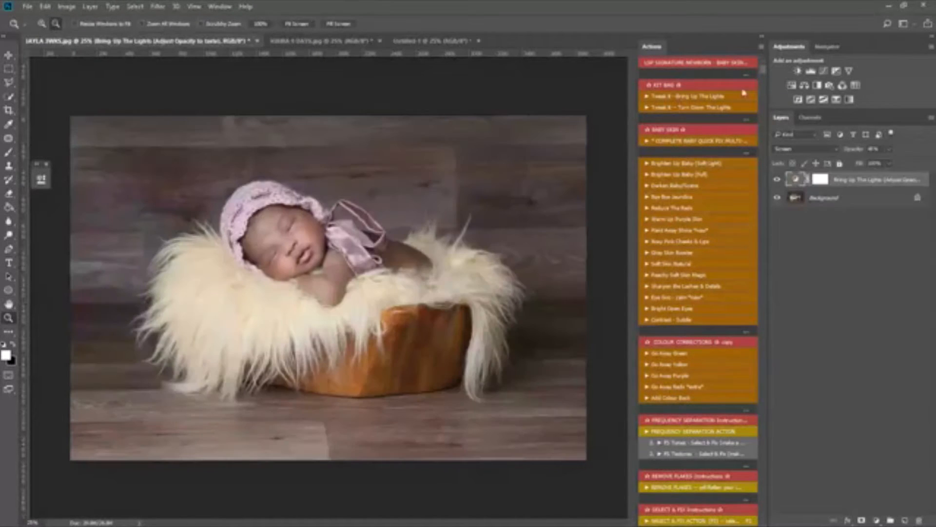
{"action": "left_click", "coordinate": [777, 180]}
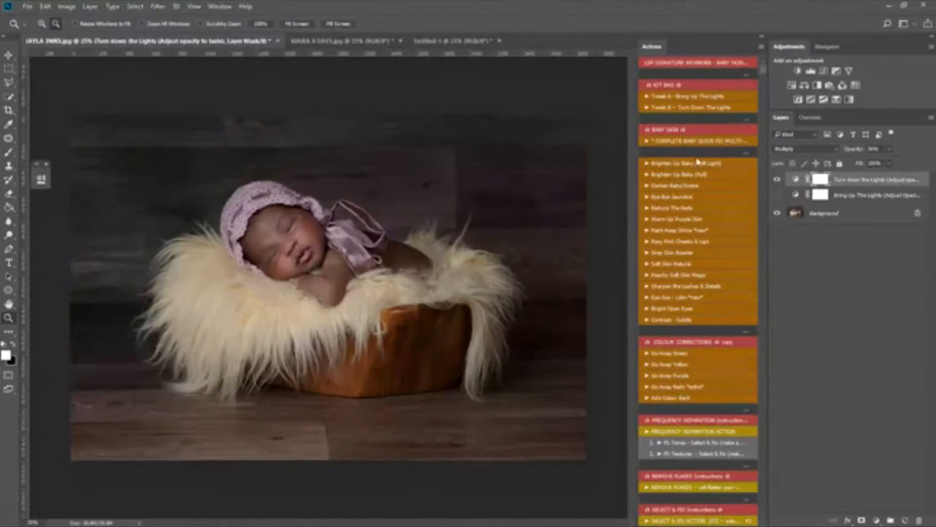
Step: Paint black on the Turn Down The Lights mask over the baby's face and body with an enlarged soft brush
{"action": "key", "text": "b"}
{"action": "key", "text": "x"}
{"action": "right_click", "coordinate": [457, 336]}
{"action": "left_click_drag", "start_coordinate": [436, 344], "coordinate": [433, 344]}
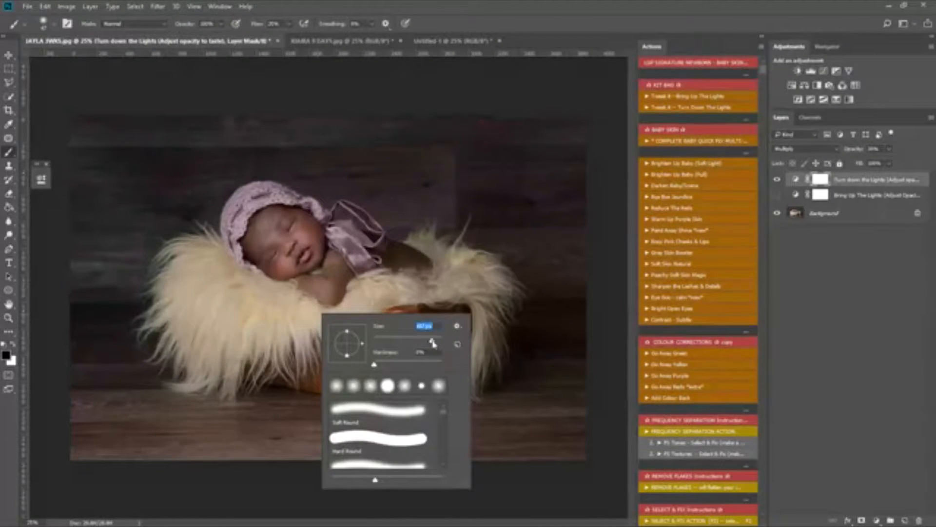
{"action": "mouse_move", "coordinate": [326, 274]}
{"action": "left_mouse_down"}
{"action": "mouse_move", "coordinate": [265, 231]}
{"action": "mouse_move", "coordinate": [300, 252]}
{"action": "mouse_move", "coordinate": [281, 271]}
{"action": "mouse_move", "coordinate": [352, 297]}
{"action": "mouse_move", "coordinate": [271, 270]}
{"action": "mouse_move", "coordinate": [281, 262]}
{"action": "left_mouse_up"}
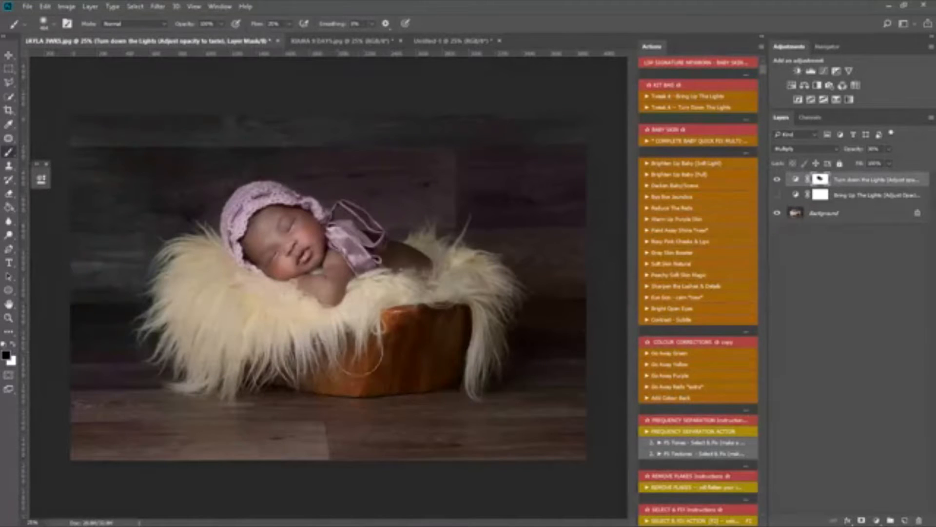
Step: Paint black on the Turn Down The Lights mask over the foreground floor and basket with a very large soft brush
{"action": "right_click", "coordinate": [363, 351]}
{"action": "left_click_drag", "start_coordinate": [475, 377], "coordinate": [479, 378]}
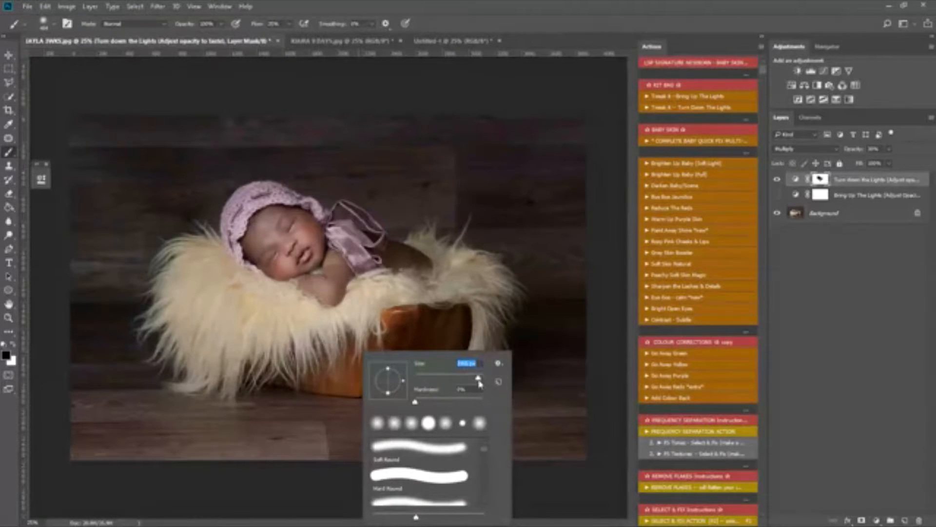
{"action": "mouse_move", "coordinate": [179, 456]}
{"action": "left_mouse_down"}
{"action": "mouse_move", "coordinate": [367, 377]}
{"action": "mouse_move", "coordinate": [330, 393]}
{"action": "mouse_move", "coordinate": [325, 383]}
{"action": "left_mouse_up"}
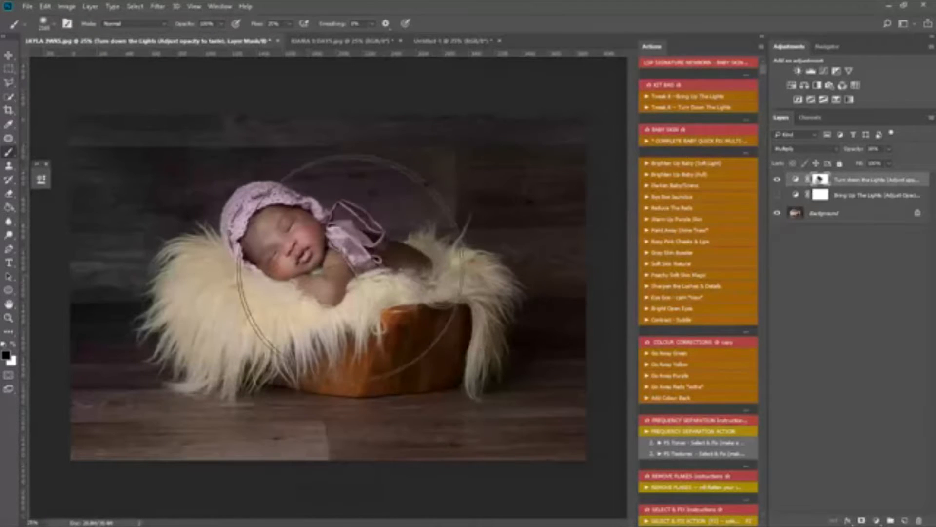
Step: Paint black on the Turn Down The Lights mask over the baby's bonnet and face with a smaller soft brush
{"action": "key", "text": "z"}
{"action": "left_click", "coordinate": [293, 246]}
{"action": "key", "text": "b"}
{"action": "right_click", "coordinate": [340, 266]}
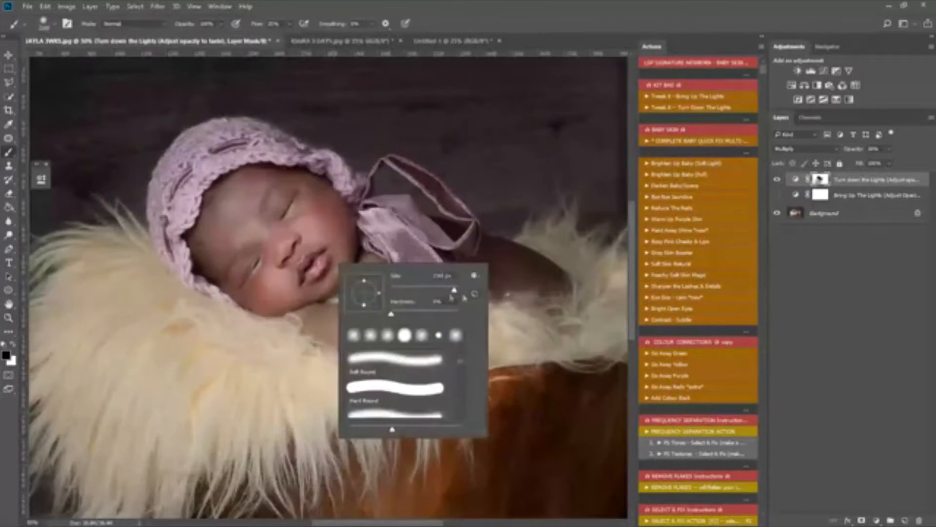
{"action": "left_click_drag", "start_coordinate": [450, 291], "coordinate": [443, 292]}
{"action": "left_click", "coordinate": [224, 226]}
{"action": "key", "text": "x"}
{"action": "key", "text": "x"}
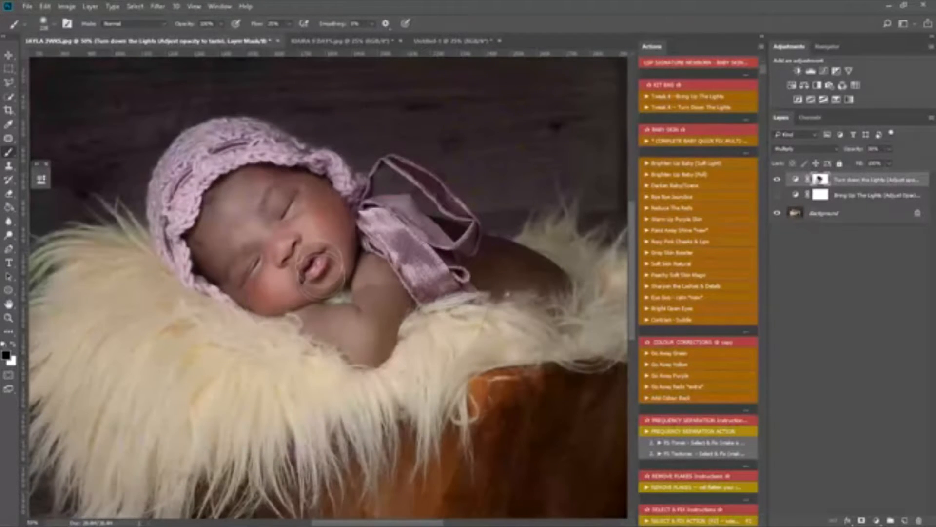
Step: Compare the photo with and without the Turn Down The Lights layer, and flatten the image
{"action": "key", "text": "z"}
{"action": "left_click", "coordinate": [344, 312], "text": "alt"}
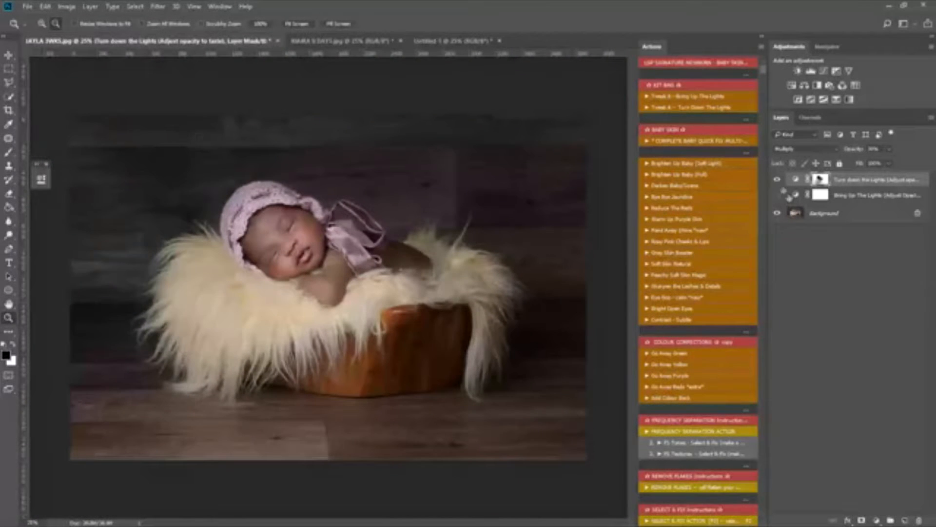
{"action": "left_click", "coordinate": [777, 180]}
{"action": "left_click", "coordinate": [777, 179]}
{"action": "left_click", "coordinate": [888, 150]}
{"action": "right_click", "coordinate": [870, 218]}
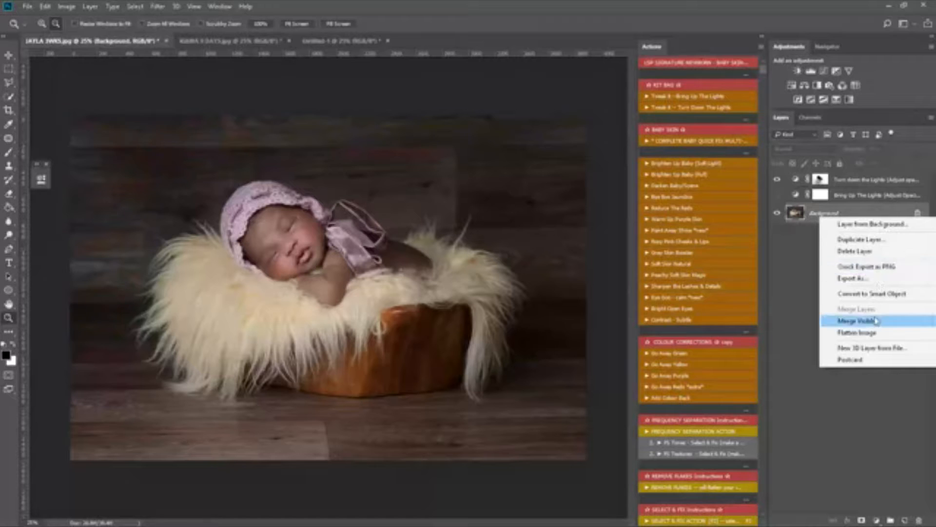
{"action": "left_click", "coordinate": [848, 332]}
Step: Run Darken Baby/Scene and paint white on its mask over the background and surroundings with a very large soft brush
{"action": "left_click", "coordinate": [424, 205]}
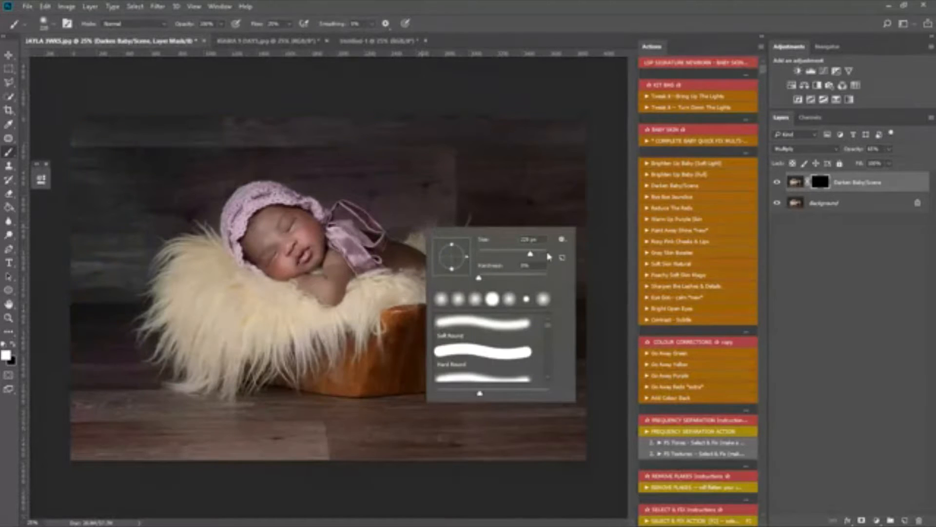
{"action": "left_click", "coordinate": [541, 253]}
{"action": "mouse_move", "coordinate": [437, 188]}
{"action": "left_mouse_down"}
{"action": "mouse_move", "coordinate": [442, 204]}
{"action": "mouse_move", "coordinate": [495, 242]}
{"action": "mouse_move", "coordinate": [449, 341]}
{"action": "mouse_move", "coordinate": [299, 414]}
{"action": "mouse_move", "coordinate": [184, 407]}
{"action": "mouse_move", "coordinate": [303, 408]}
{"action": "mouse_move", "coordinate": [136, 334]}
{"action": "mouse_move", "coordinate": [411, 163]}
{"action": "mouse_move", "coordinate": [314, 377]}
{"action": "mouse_move", "coordinate": [439, 373]}
{"action": "mouse_move", "coordinate": [529, 407]}
{"action": "mouse_move", "coordinate": [314, 101]}
{"action": "mouse_move", "coordinate": [126, 225]}
{"action": "mouse_move", "coordinate": [103, 128]}
{"action": "left_mouse_up"}
{"action": "right_click", "coordinate": [299, 263]}
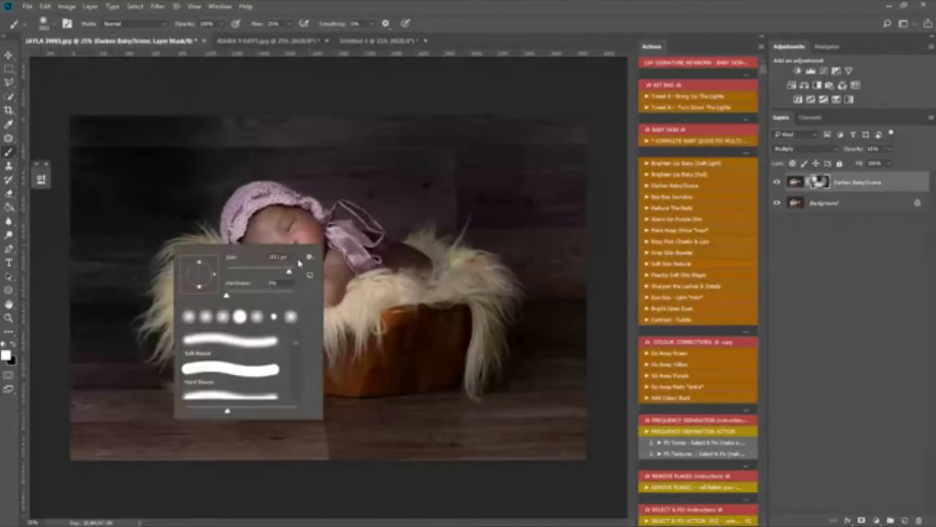
{"action": "mouse_move", "coordinate": [274, 170]}
{"action": "left_mouse_down"}
{"action": "mouse_move", "coordinate": [279, 163]}
{"action": "mouse_move", "coordinate": [328, 189]}
{"action": "left_mouse_up"}
{"action": "mouse_move", "coordinate": [502, 225]}
{"action": "left_mouse_down"}
{"action": "mouse_move", "coordinate": [315, 163]}
{"action": "mouse_move", "coordinate": [409, 117]}
{"action": "mouse_move", "coordinate": [240, 94]}
{"action": "left_mouse_up"}
Step: Paint black on the Darken Baby/Scene mask over the bonnet's ribbon loop with a much smaller soft brush
{"action": "key", "text": "z"}
{"action": "left_click_drag", "start_coordinate": [346, 196], "coordinate": [378, 195]}
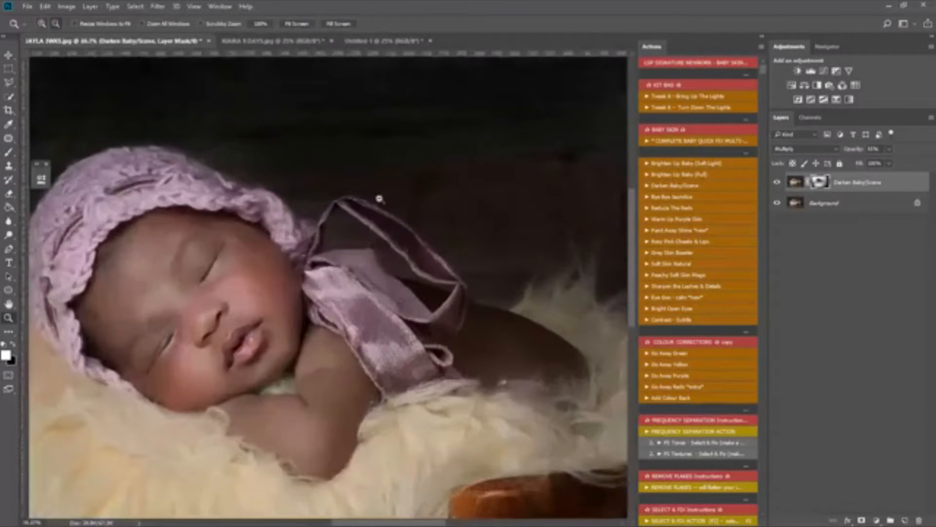
{"action": "key", "text": "b"}
{"action": "key", "text": "z"}
{"action": "left_click", "coordinate": [380, 236]}
{"action": "key", "text": "b"}
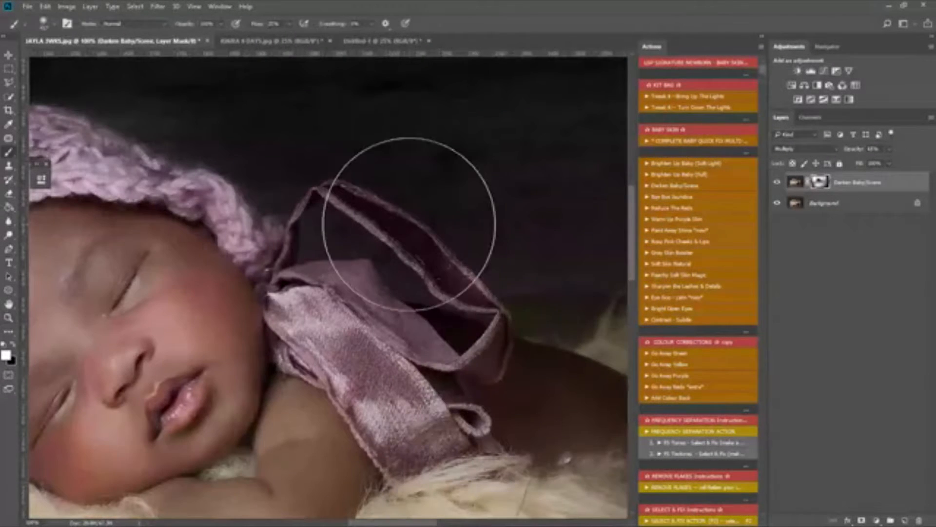
{"action": "right_click", "coordinate": [409, 223]}
{"action": "left_click_drag", "start_coordinate": [527, 251], "coordinate": [521, 252]}
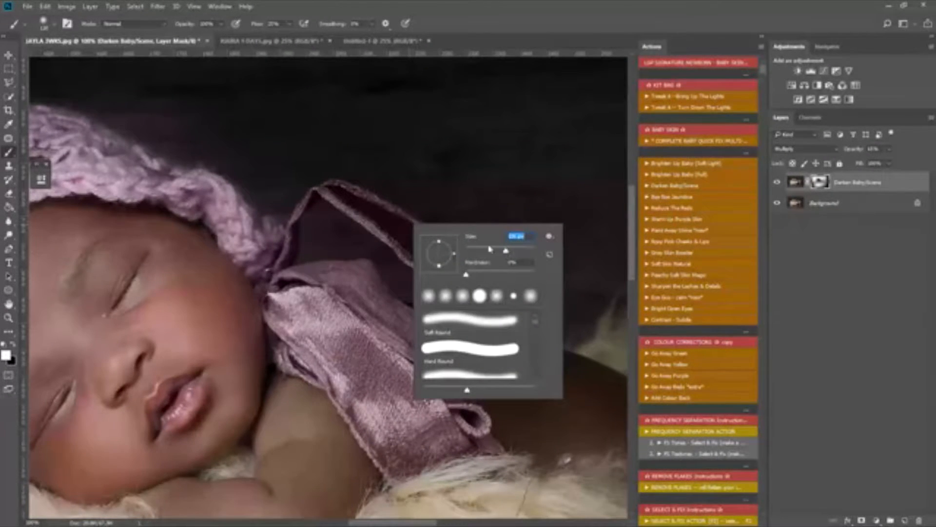
{"action": "key", "text": "x"}
{"action": "right_click", "coordinate": [393, 218]}
{"action": "left_click_drag", "start_coordinate": [489, 247], "coordinate": [485, 246]}
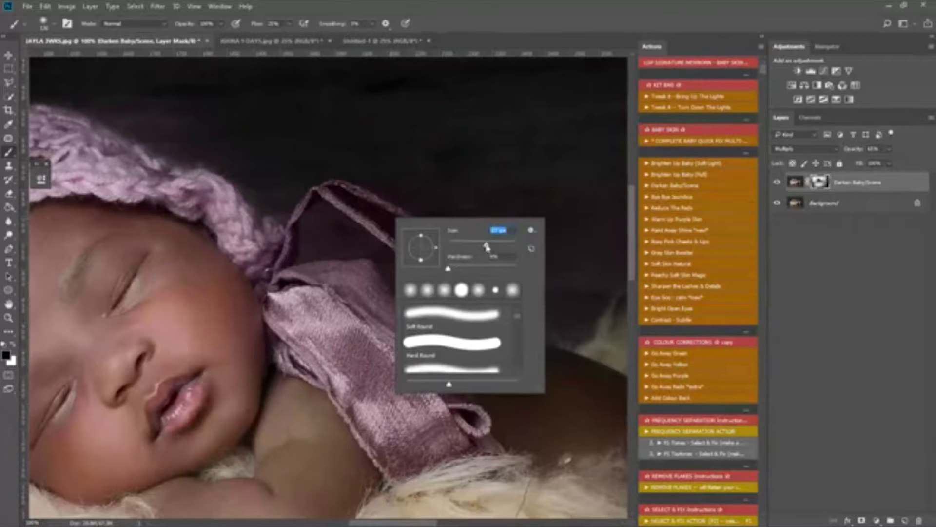
{"action": "mouse_move", "coordinate": [341, 192]}
{"action": "left_mouse_down"}
{"action": "mouse_move", "coordinate": [375, 205]}
{"action": "mouse_move", "coordinate": [432, 257]}
{"action": "left_mouse_up"}
Step: Paint white on the Darken Baby/Scene mask over the background just outside the ribbon loop
{"action": "key", "text": "x"}
{"action": "right_click", "coordinate": [449, 262]}
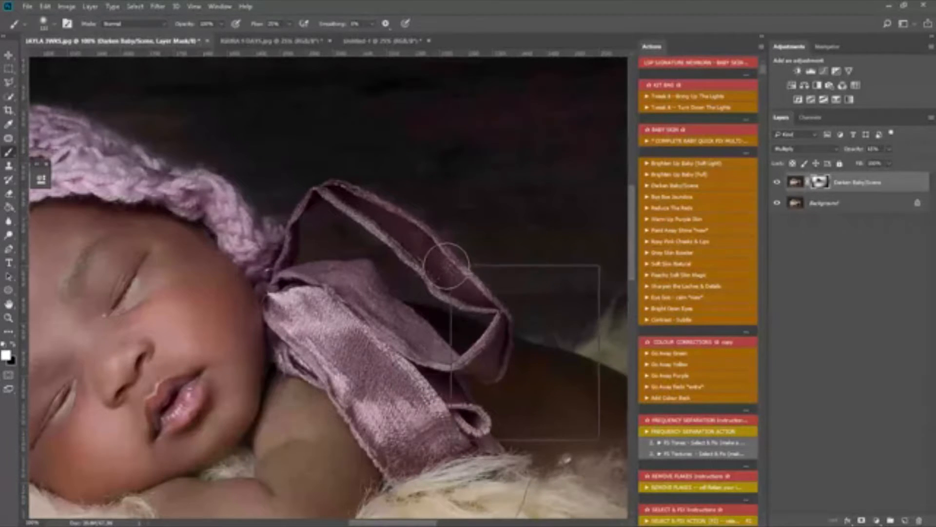
{"action": "mouse_move", "coordinate": [424, 222]}
{"action": "left_mouse_down"}
{"action": "mouse_move", "coordinate": [476, 299]}
{"action": "mouse_move", "coordinate": [344, 198]}
{"action": "mouse_move", "coordinate": [381, 192]}
{"action": "left_mouse_up"}
{"action": "key", "text": "x"}
{"action": "key", "text": "x"}
{"action": "left_click_drag", "start_coordinate": [447, 254], "coordinate": [447, 231]}
Step: Touch up the ribbon's edge in black on the Darken Baby/Scene mask with a smaller brush, and undo the last stroke
{"action": "key", "text": "x"}
{"action": "right_click", "coordinate": [458, 268]}
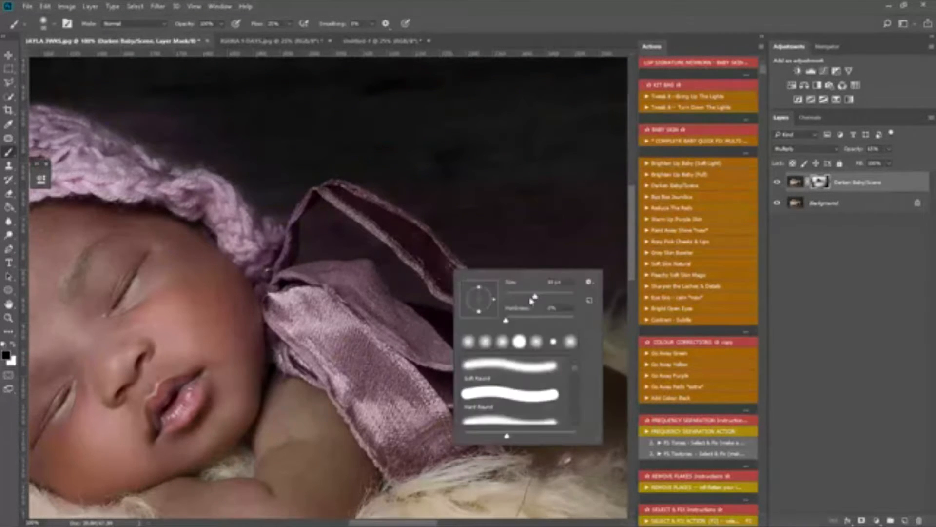
{"action": "key", "text": "Return"}
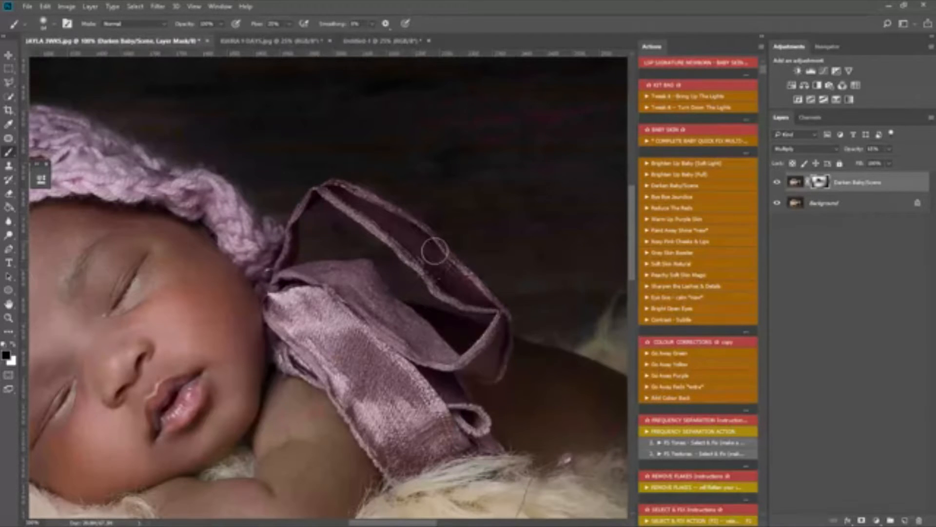
{"action": "mouse_move", "coordinate": [458, 294]}
{"action": "left_mouse_down"}
{"action": "mouse_move", "coordinate": [450, 360]}
{"action": "mouse_move", "coordinate": [468, 370]}
{"action": "mouse_move", "coordinate": [467, 358]}
{"action": "mouse_move", "coordinate": [460, 367]}
{"action": "mouse_move", "coordinate": [347, 274]}
{"action": "mouse_move", "coordinate": [356, 284]}
{"action": "mouse_move", "coordinate": [277, 266]}
{"action": "mouse_move", "coordinate": [338, 221]}
{"action": "mouse_move", "coordinate": [333, 229]}
{"action": "mouse_move", "coordinate": [400, 232]}
{"action": "mouse_move", "coordinate": [364, 202]}
{"action": "mouse_move", "coordinate": [456, 248]}
{"action": "left_mouse_up"}
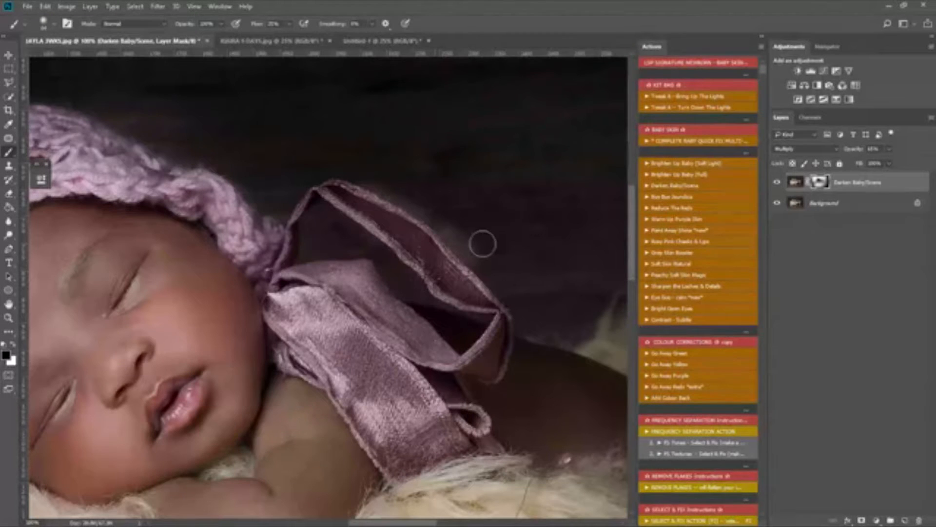
{"action": "key", "text": "ctrl+z"}
{"action": "key", "text": "x"}
{"action": "key", "text": "x"}
{"action": "key", "text": "x"}
{"action": "key", "text": "x"}
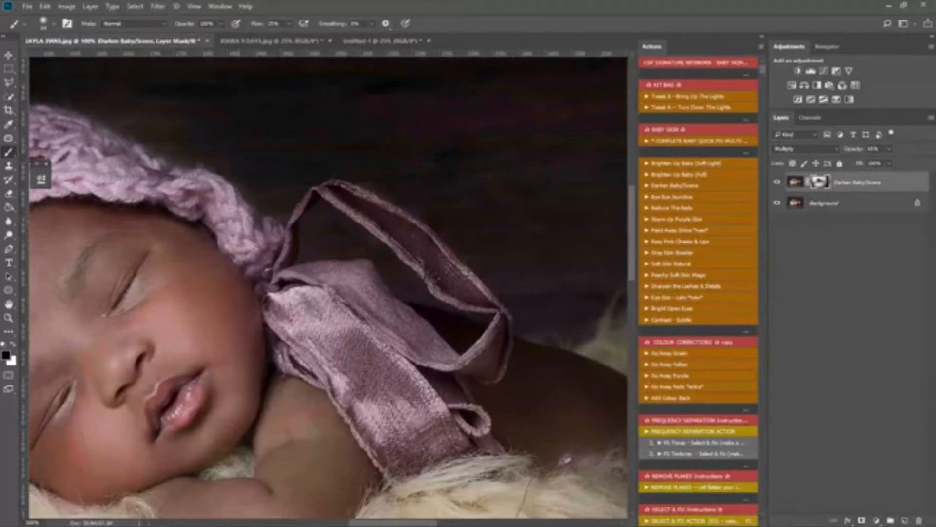
Step: Paint white on the Darken Baby/Scene mask over the background along the bonnet's upper edge with a small brush
{"action": "key", "text": "z"}
{"action": "left_click", "coordinate": [333, 281], "text": "alt"}
{"action": "left_click", "coordinate": [333, 282], "text": "alt"}
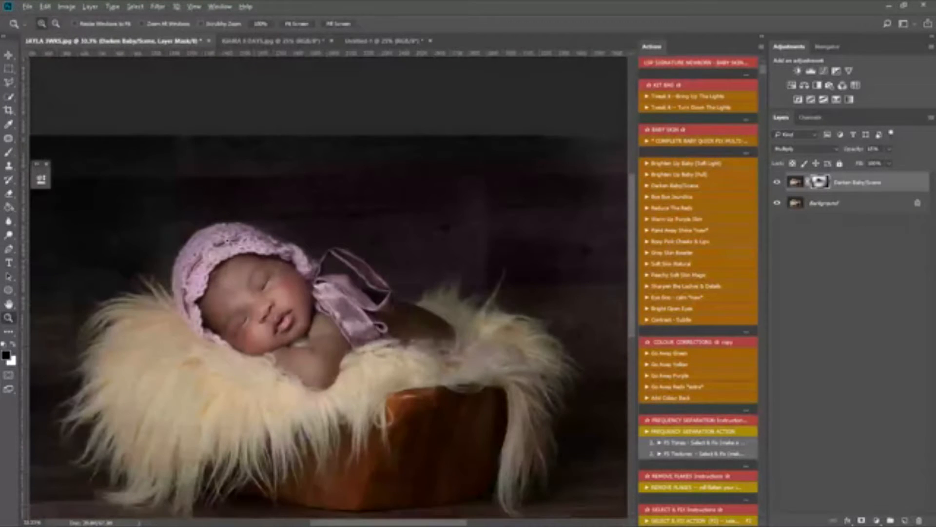
{"action": "left_click", "coordinate": [228, 240]}
{"action": "left_click", "coordinate": [228, 240]}
{"action": "key", "text": "b"}
{"action": "key", "text": "x"}
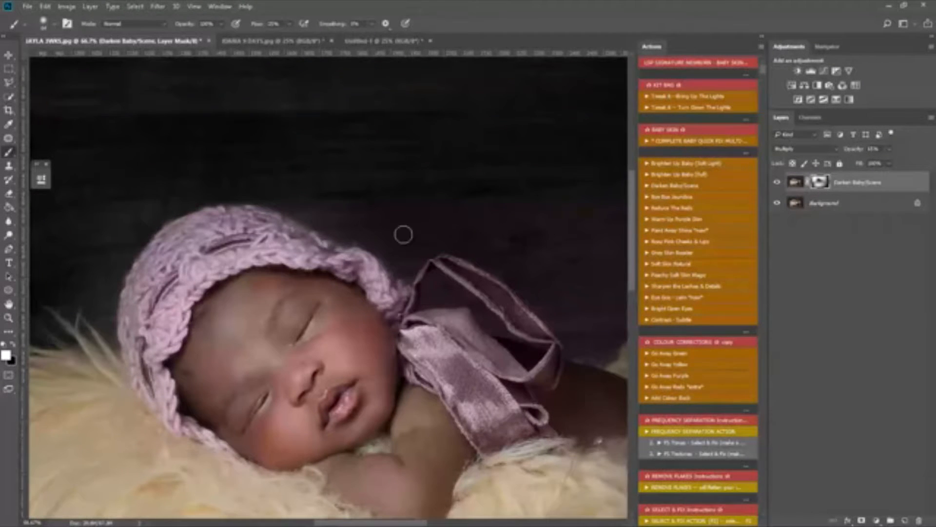
Step: Check the darkening across the whole photo, and paint black on its mask over the ribbon with a larger soft brush
{"action": "key", "text": "z"}
{"action": "left_click", "coordinate": [477, 364], "text": "alt"}
{"action": "left_click", "coordinate": [476, 364], "text": "alt"}
{"action": "left_click", "coordinate": [463, 368], "text": "alt"}
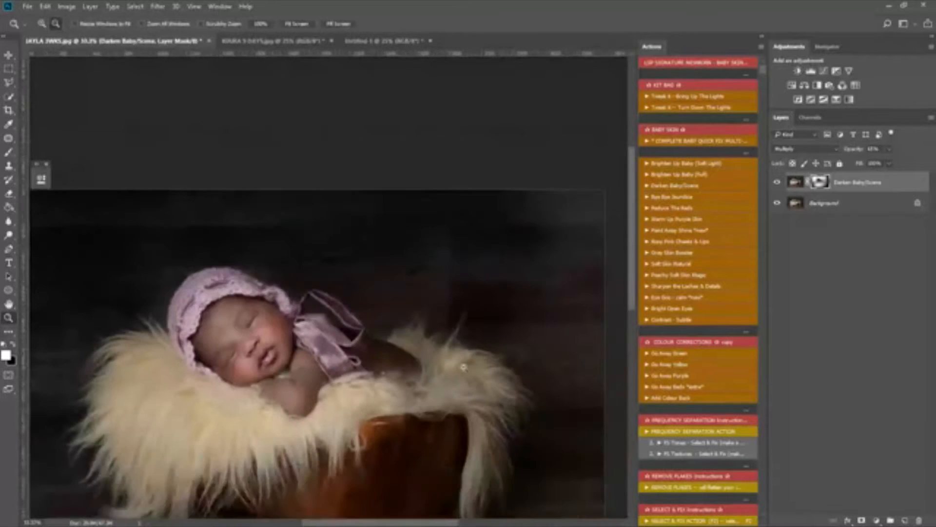
{"action": "left_click", "coordinate": [463, 367], "text": "alt"}
{"action": "left_click", "coordinate": [777, 182]}
{"action": "left_click", "coordinate": [777, 183]}
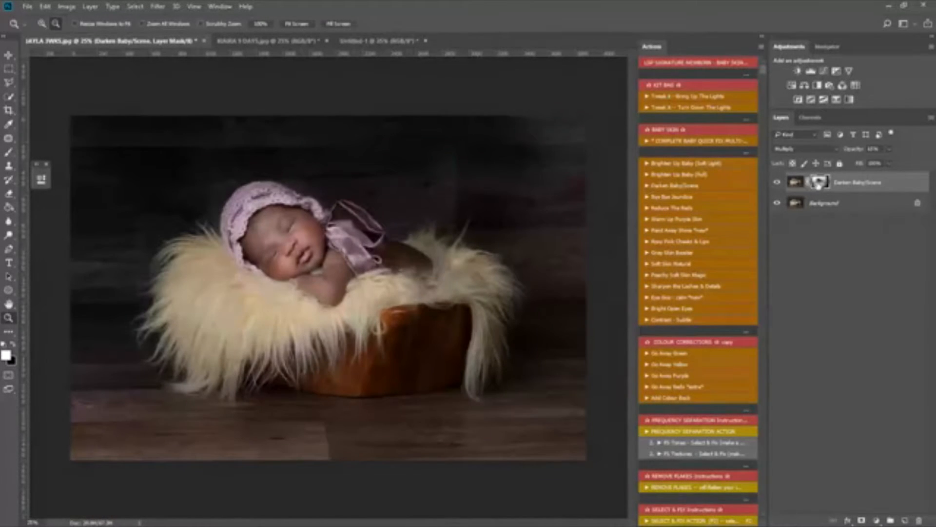
{"action": "key", "text": "b"}
{"action": "key", "text": "x"}
{"action": "right_click", "coordinate": [381, 241]}
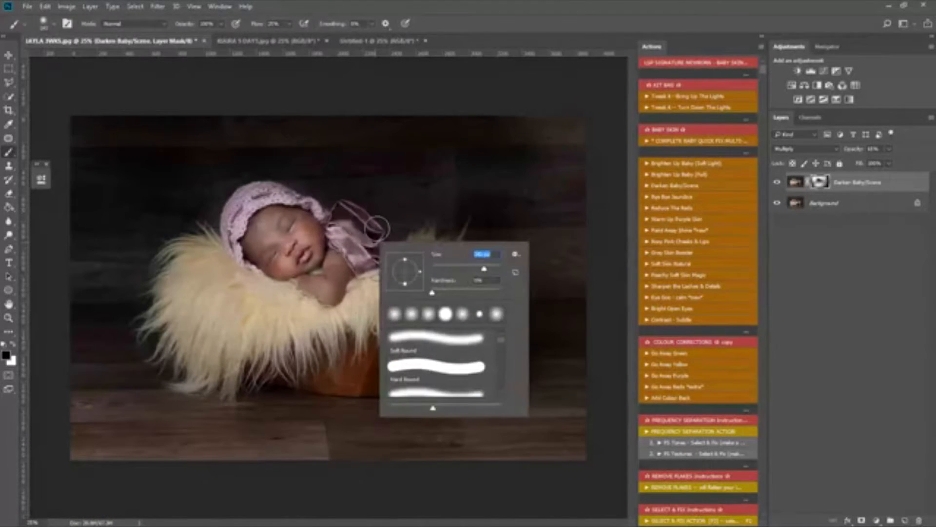
{"action": "left_click", "coordinate": [351, 223]}
Step: Compare the whole photo with the Darken Baby/Scene layer shown and hidden
{"action": "left_click", "coordinate": [777, 183]}
{"action": "left_click", "coordinate": [777, 182]}
{"action": "left_click", "coordinate": [763, 181]}
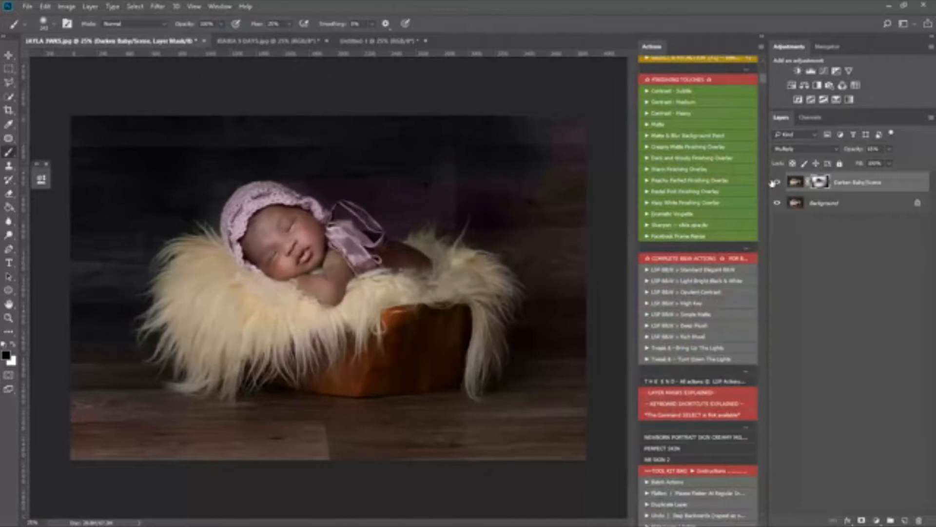
{"action": "left_click_drag", "start_coordinate": [764, 78], "coordinate": [762, 63]}
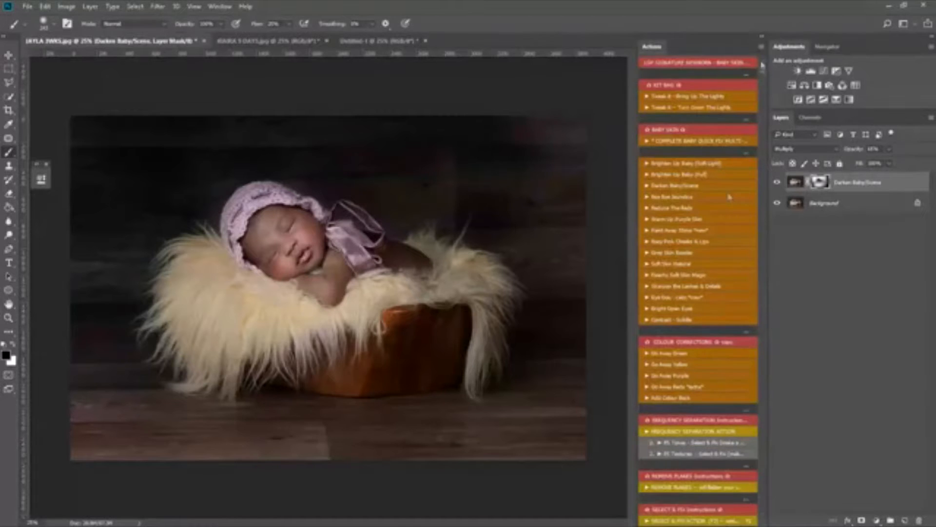
{"action": "left_click", "coordinate": [777, 183]}
{"action": "left_click", "coordinate": [777, 182]}
{"action": "left_click", "coordinate": [778, 182]}
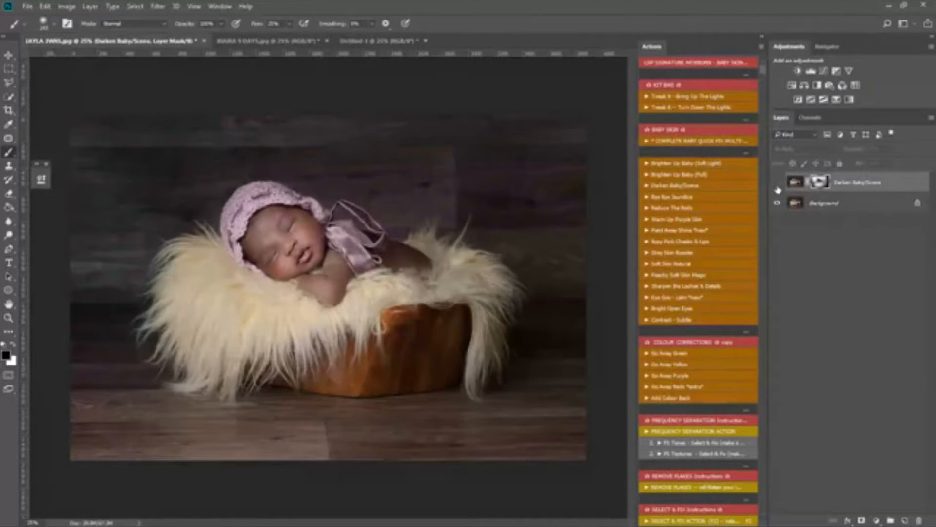
{"action": "left_click", "coordinate": [778, 188]}
{"action": "left_click", "coordinate": [778, 188]}
{"action": "left_click", "coordinate": [778, 188]}
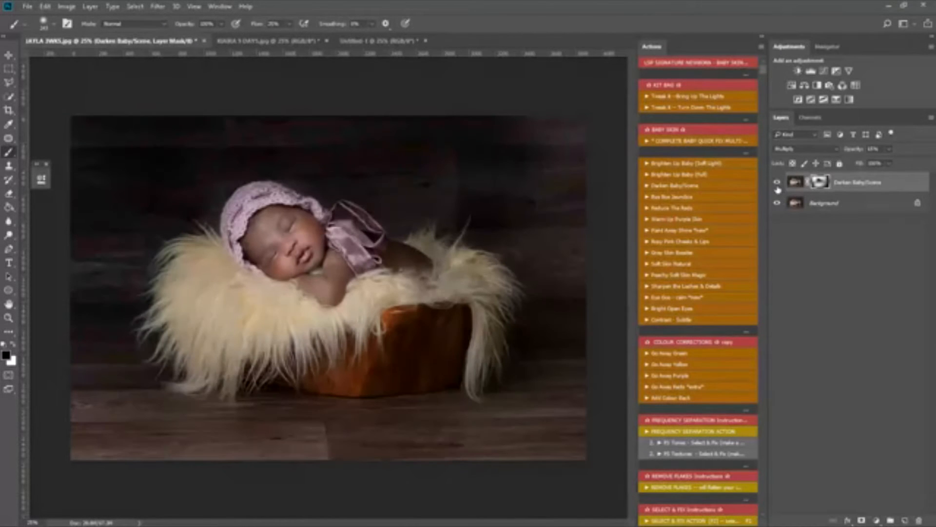
Step: Flatten the darkened photo into a single background layer
{"action": "right_click", "coordinate": [845, 206]}
{"action": "left_click", "coordinate": [851, 312]}
{"action": "key", "text": "x"}
Step: Examine the baby's face, lips and chin up close for remaining flaws and stray hairs
{"action": "key", "text": "z"}
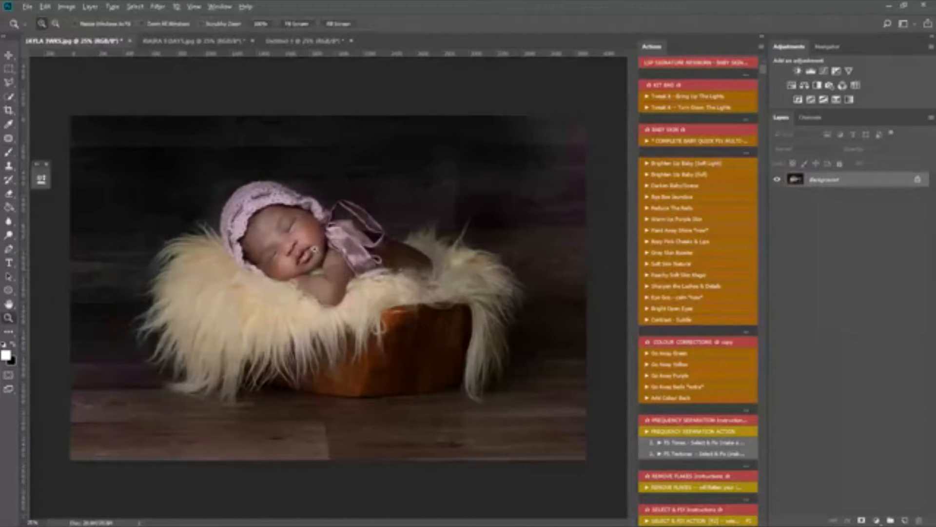
{"action": "left_click", "coordinate": [284, 245]}
{"action": "left_click_drag", "start_coordinate": [284, 246], "coordinate": [327, 260]}
{"action": "left_click", "coordinate": [257, 210], "text": "alt"}
{"action": "key", "text": "space"}
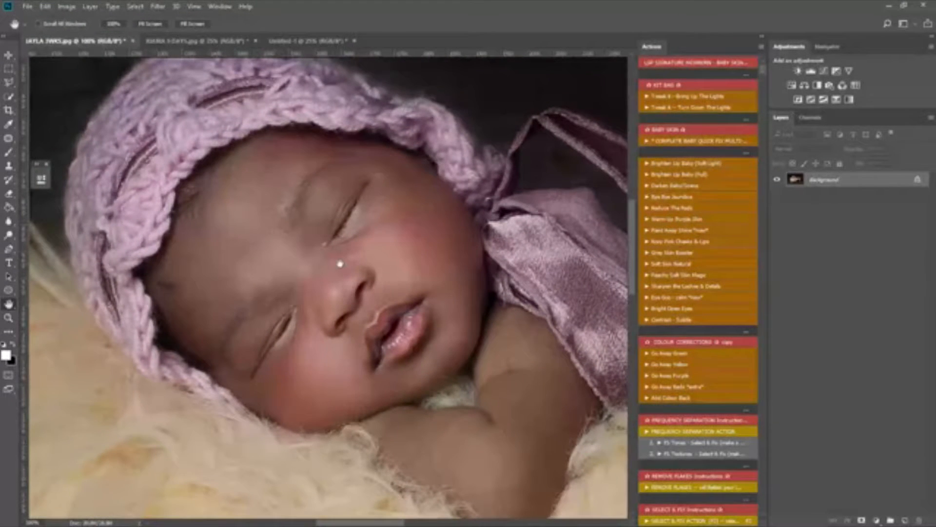
{"action": "key", "text": "z"}
{"action": "left_click_drag", "start_coordinate": [347, 283], "coordinate": [361, 287]}
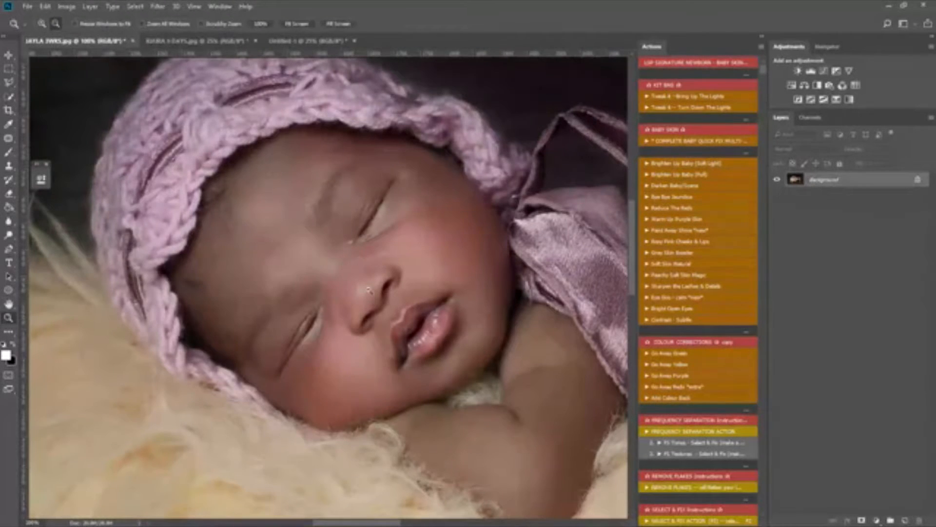
{"action": "left_click", "coordinate": [409, 336]}
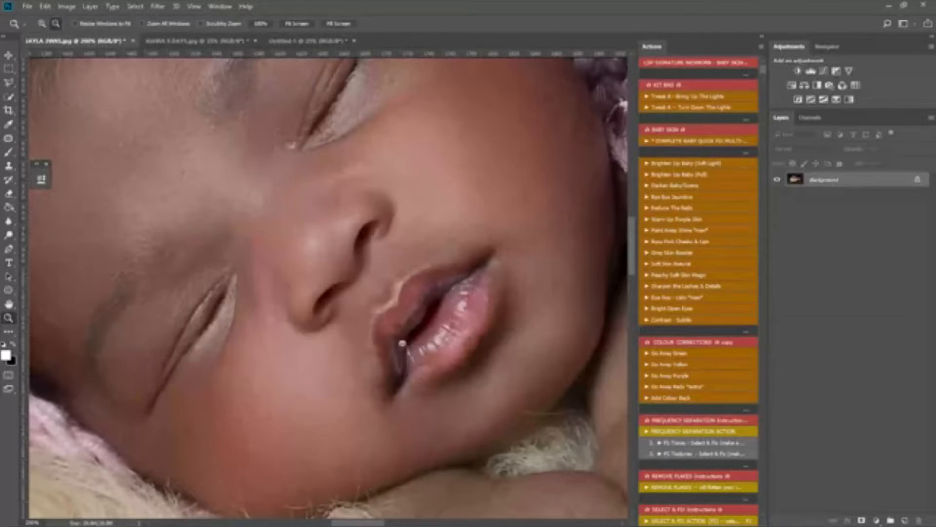
{"action": "left_click", "coordinate": [460, 357], "text": "alt"}
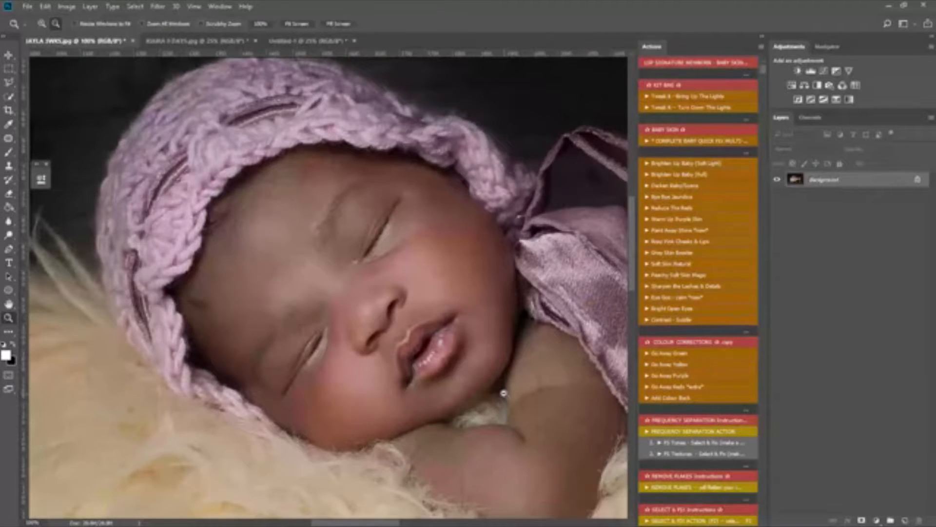
{"action": "left_click", "coordinate": [508, 402]}
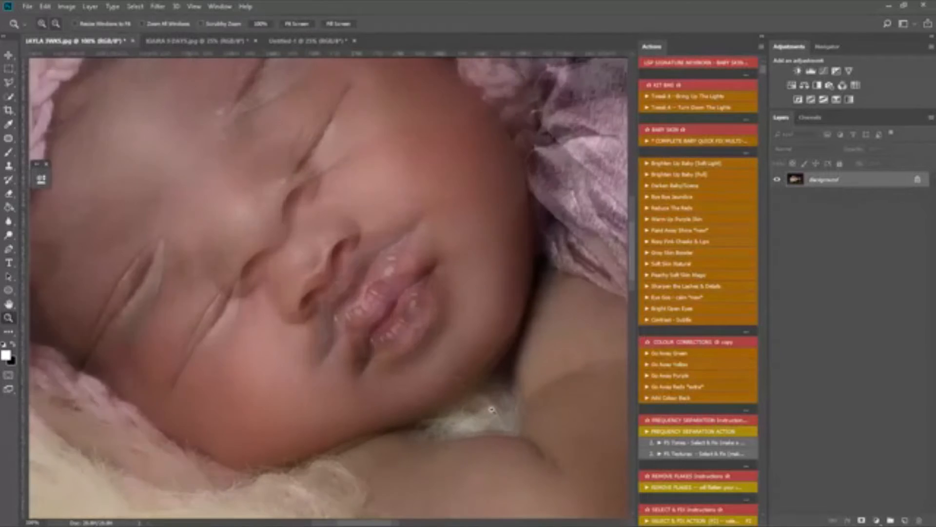
Step: Patch out the stray fur strand beneath the baby's chin with the Patch tool
{"action": "key", "text": "j"}
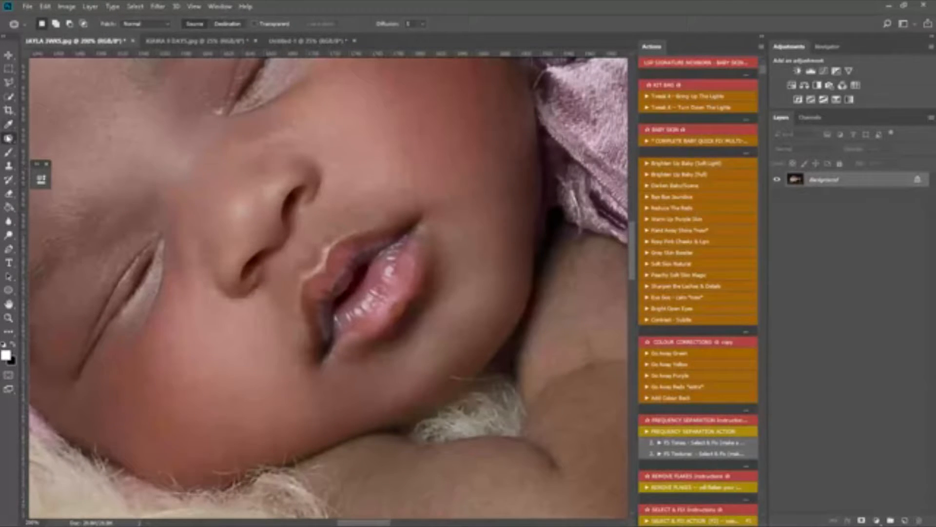
{"action": "right_click", "coordinate": [8, 139]}
{"action": "left_click", "coordinate": [53, 159]}
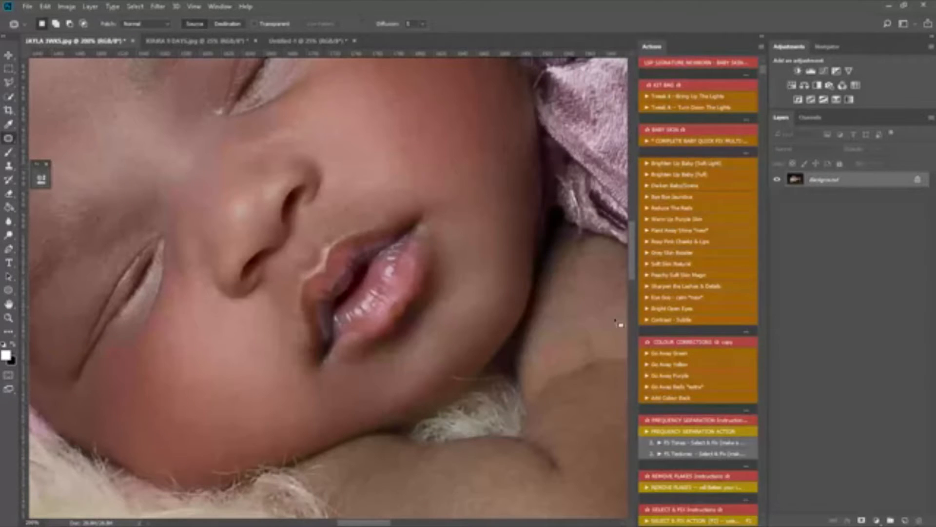
{"action": "scroll", "coordinate": [688, 414], "scroll_direction": "down", "scroll_amount": 3}
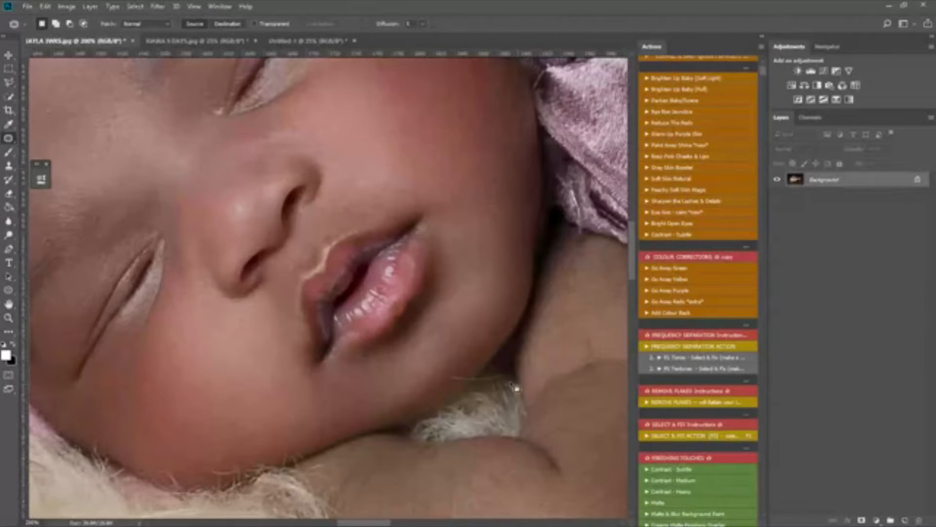
{"action": "mouse_move", "coordinate": [480, 384]}
{"action": "left_mouse_down"}
{"action": "mouse_move", "coordinate": [504, 379]}
{"action": "mouse_move", "coordinate": [474, 389]}
{"action": "left_mouse_up"}
{"action": "key", "text": "ctrl+d"}
{"action": "left_click", "coordinate": [482, 378], "text": "ctrl"}
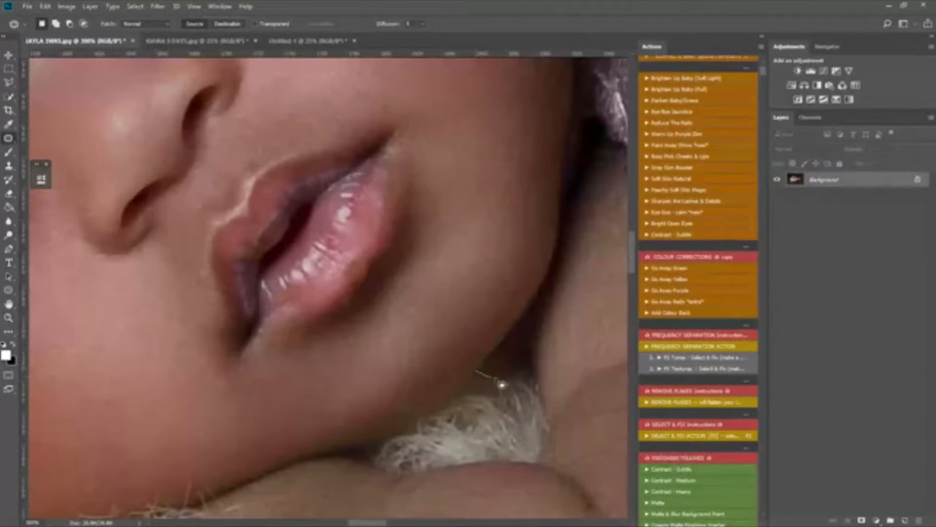
{"action": "left_click_drag", "start_coordinate": [465, 393], "coordinate": [454, 386]}
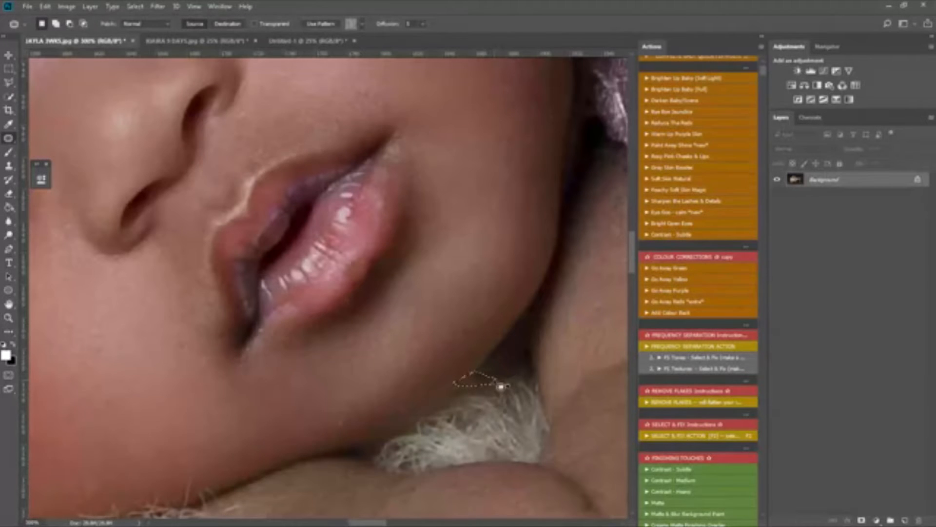
{"action": "key", "text": "ctrl+d"}
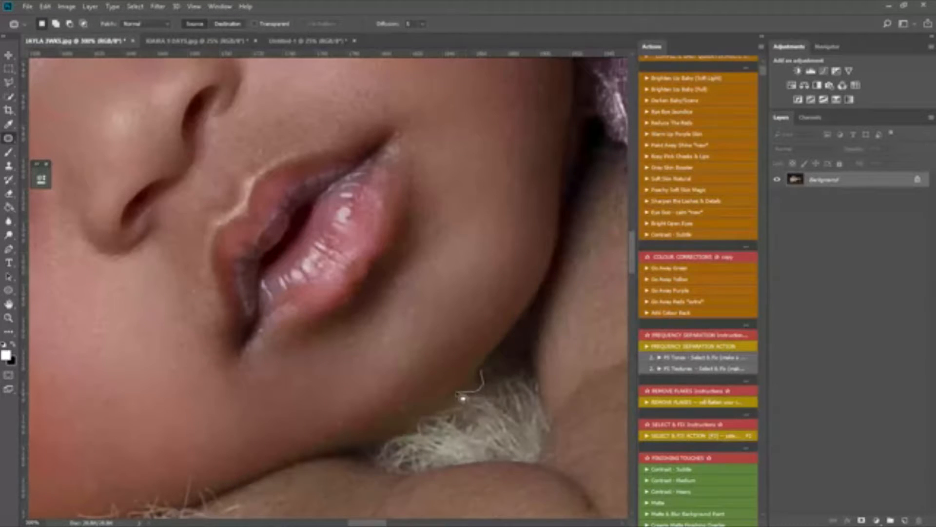
Step: Patch the remaining stray fibres where the chin edge meets the white fur
{"action": "left_click_drag", "start_coordinate": [474, 381], "coordinate": [479, 392]}
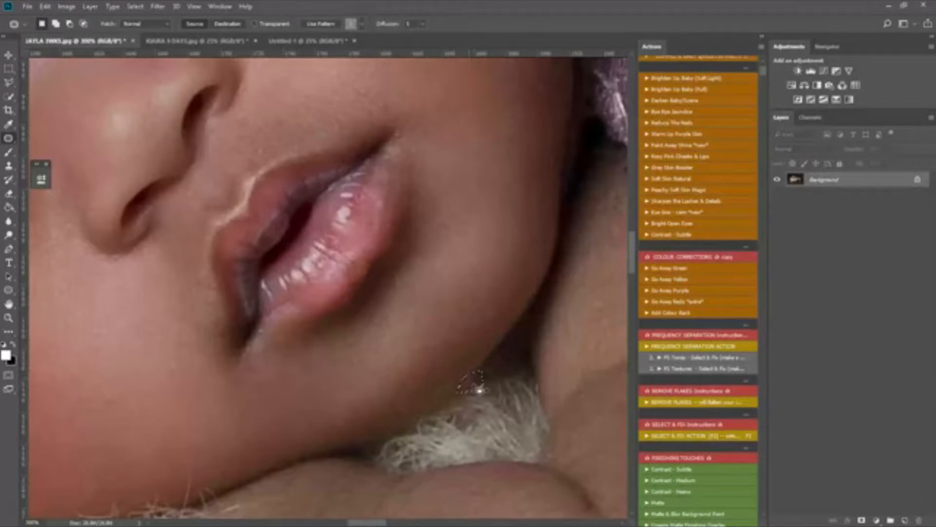
{"action": "left_click_drag", "start_coordinate": [479, 390], "coordinate": [504, 365]}
{"action": "key", "text": "ctrl+d"}
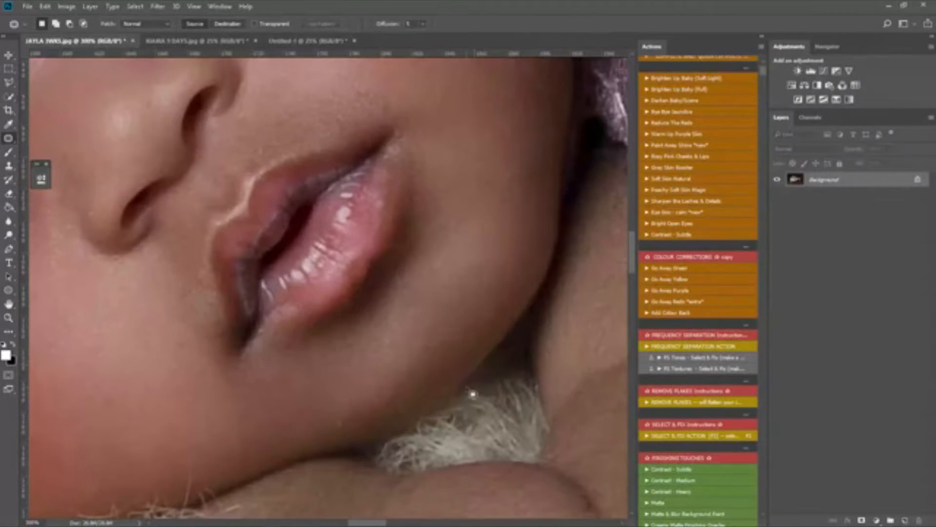
{"action": "left_click_drag", "start_coordinate": [464, 396], "coordinate": [465, 388]}
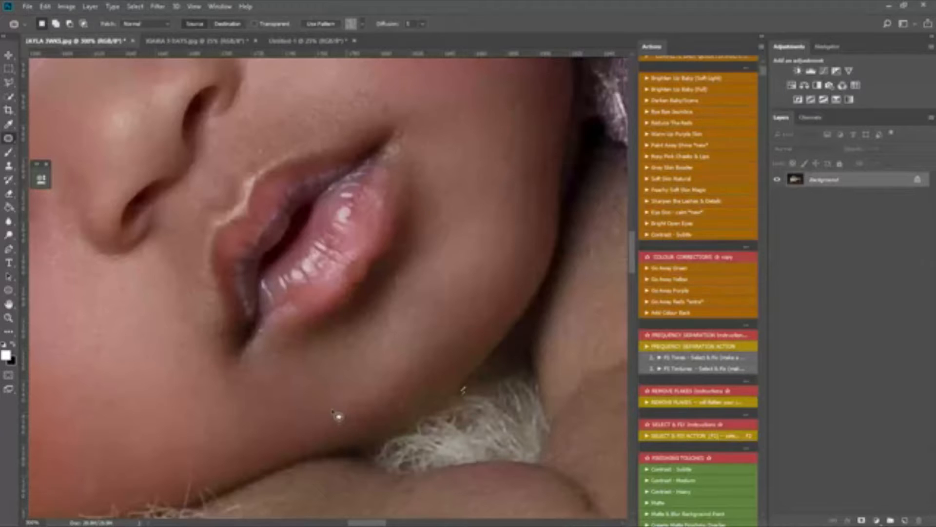
Step: Patch the stray fur hairs along the jawline between the cheek and the arm
{"action": "key", "text": "space"}
{"action": "left_click_drag", "start_coordinate": [286, 397], "coordinate": [419, 316]}
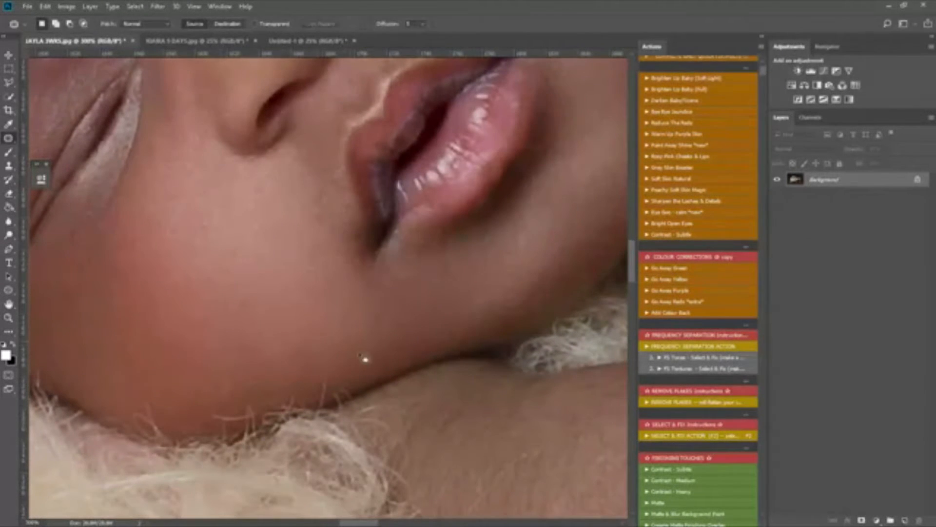
{"action": "mouse_move", "coordinate": [350, 323]}
{"action": "left_mouse_down"}
{"action": "mouse_move", "coordinate": [334, 394]}
{"action": "mouse_move", "coordinate": [321, 388]}
{"action": "left_mouse_up"}
{"action": "left_click_drag", "start_coordinate": [531, 228], "coordinate": [560, 202]}
{"action": "mouse_move", "coordinate": [247, 405]}
{"action": "left_mouse_down"}
{"action": "mouse_move", "coordinate": [273, 404]}
{"action": "mouse_move", "coordinate": [272, 415]}
{"action": "mouse_move", "coordinate": [223, 428]}
{"action": "mouse_move", "coordinate": [262, 398]}
{"action": "mouse_move", "coordinate": [223, 434]}
{"action": "mouse_move", "coordinate": [272, 412]}
{"action": "mouse_move", "coordinate": [241, 415]}
{"action": "left_mouse_up"}
{"action": "key", "text": "ctrl+d"}
{"action": "key", "text": "ctrl+d"}
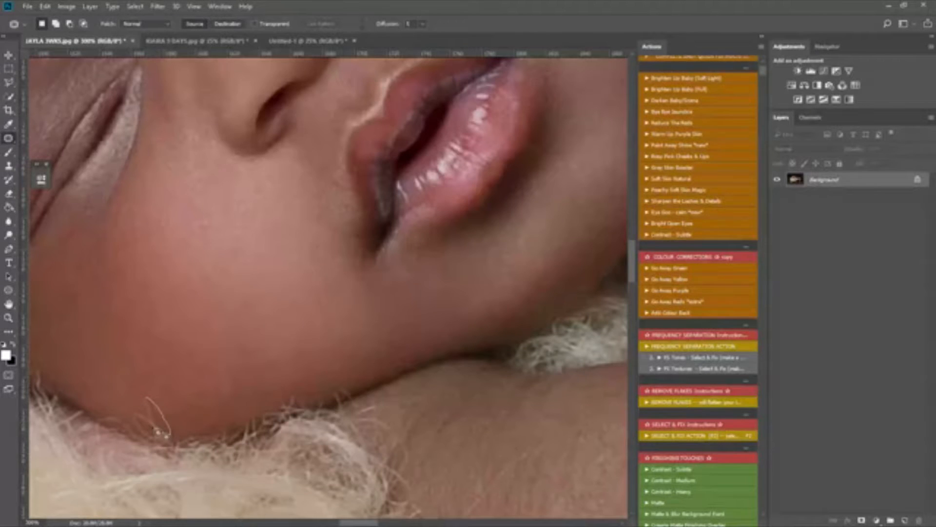
Step: Patch away the curved fur strands overlapping the baby's lower cheek above the blanket
{"action": "mouse_move", "coordinate": [156, 440]}
{"action": "left_mouse_down"}
{"action": "mouse_move", "coordinate": [139, 407]}
{"action": "mouse_move", "coordinate": [194, 390]}
{"action": "left_mouse_up"}
{"action": "key", "text": "ctrl+d"}
{"action": "left_click_drag", "start_coordinate": [156, 436], "coordinate": [166, 418]}
{"action": "left_click_drag", "start_coordinate": [164, 424], "coordinate": [187, 404]}
{"action": "key", "text": "ctrl+d"}
Step: Outline the small dark spots on the baby's forehead and remove them with the SELECT & FIX action
{"action": "key", "text": "space"}
{"action": "left_click_drag", "start_coordinate": [359, 332], "coordinate": [459, 456]}
{"action": "left_click_drag", "start_coordinate": [362, 316], "coordinate": [584, 388]}
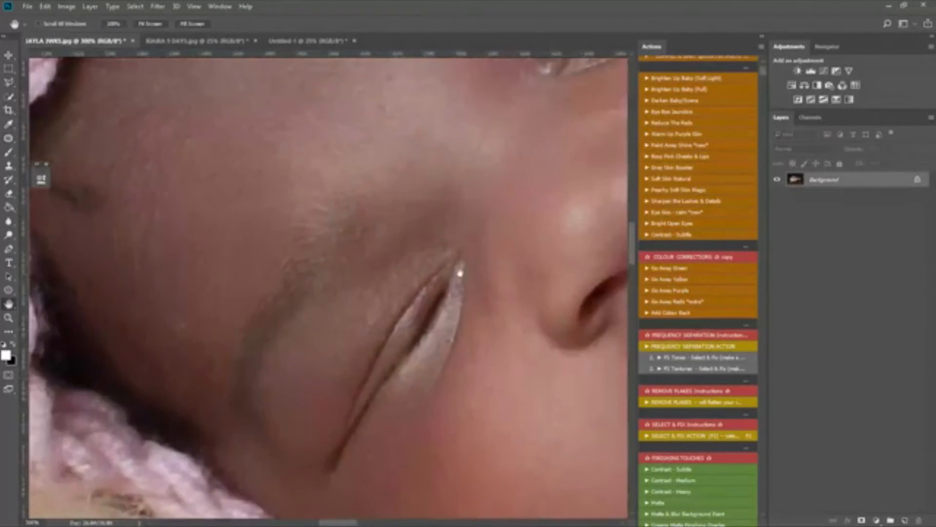
{"action": "left_click_drag", "start_coordinate": [460, 272], "coordinate": [519, 345]}
{"action": "key", "text": "j"}
{"action": "left_click_drag", "start_coordinate": [347, 146], "coordinate": [339, 168]}
{"action": "key", "text": "F2"}
{"action": "left_click", "coordinate": [461, 204]}
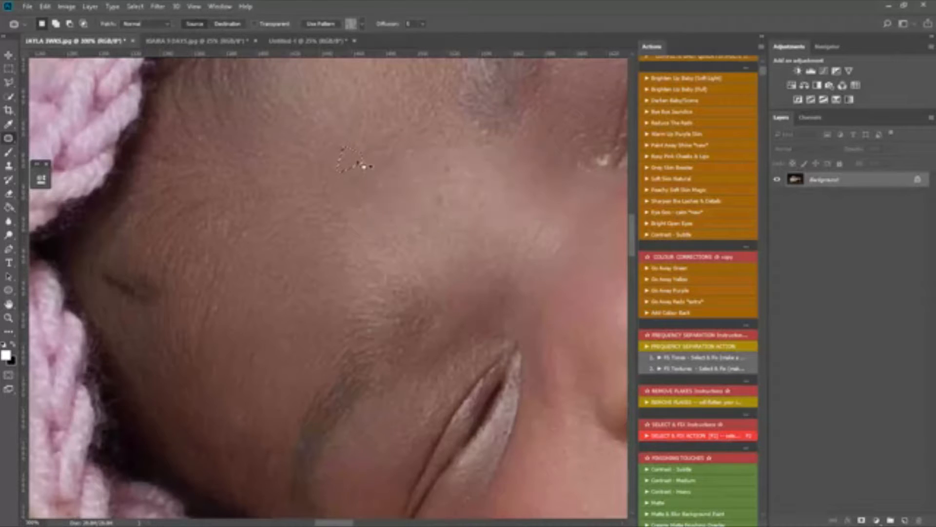
{"action": "mouse_move", "coordinate": [440, 182]}
{"action": "left_mouse_down"}
{"action": "mouse_move", "coordinate": [408, 215]}
{"action": "mouse_move", "coordinate": [433, 179]}
{"action": "left_mouse_up"}
{"action": "key", "text": "F2"}
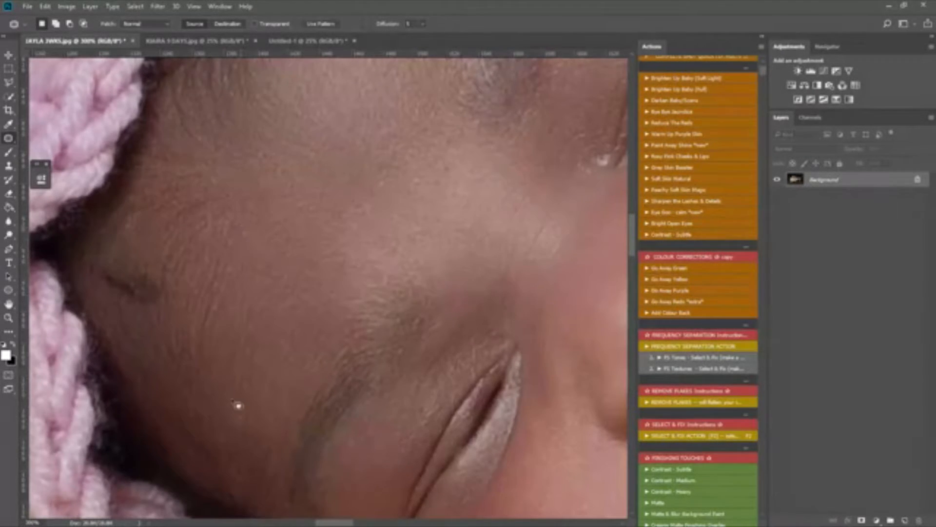
Step: Outline the blemish on the temple near the bonnet and run the SELECT & FIX action on it
{"action": "mouse_move", "coordinate": [194, 425]}
{"action": "left_mouse_down"}
{"action": "mouse_move", "coordinate": [225, 479]}
{"action": "mouse_move", "coordinate": [178, 425]}
{"action": "left_mouse_up"}
{"action": "key", "text": "F2"}
{"action": "left_click", "coordinate": [456, 206]}
{"action": "key", "text": "F2"}
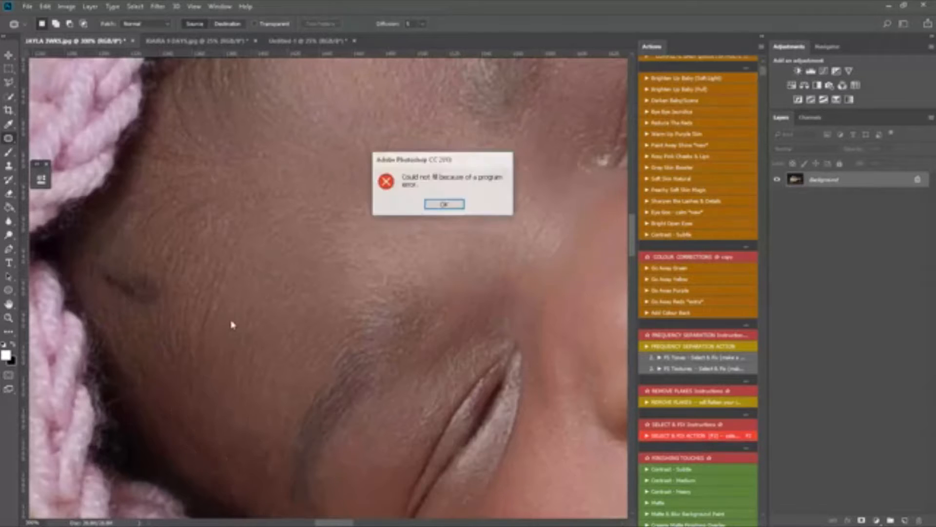
{"action": "left_click", "coordinate": [445, 205]}
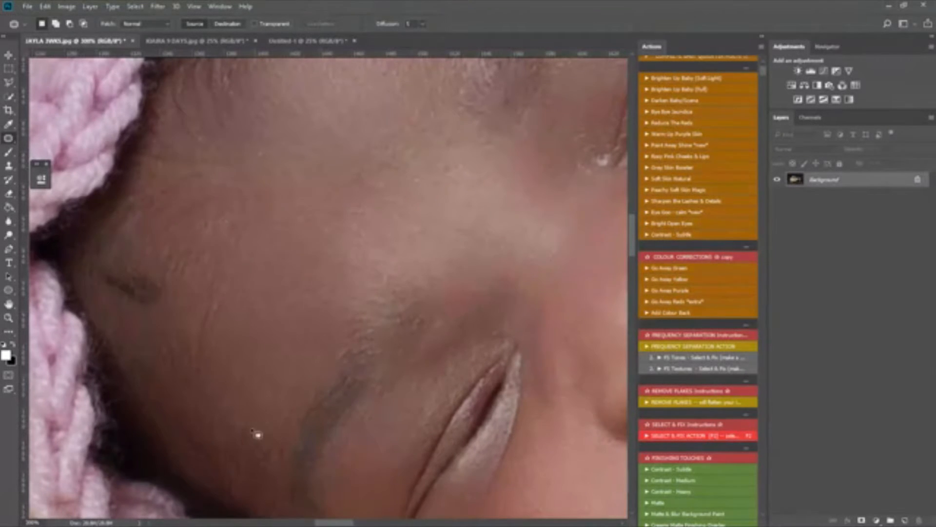
Step: Outline a temple area, inspect the SELECT & FIX action's recorded fill in list mode, and return the actions to button mode
{"action": "mouse_move", "coordinate": [226, 468]}
{"action": "left_mouse_down"}
{"action": "mouse_move", "coordinate": [177, 440]}
{"action": "mouse_move", "coordinate": [187, 412]}
{"action": "left_mouse_up"}
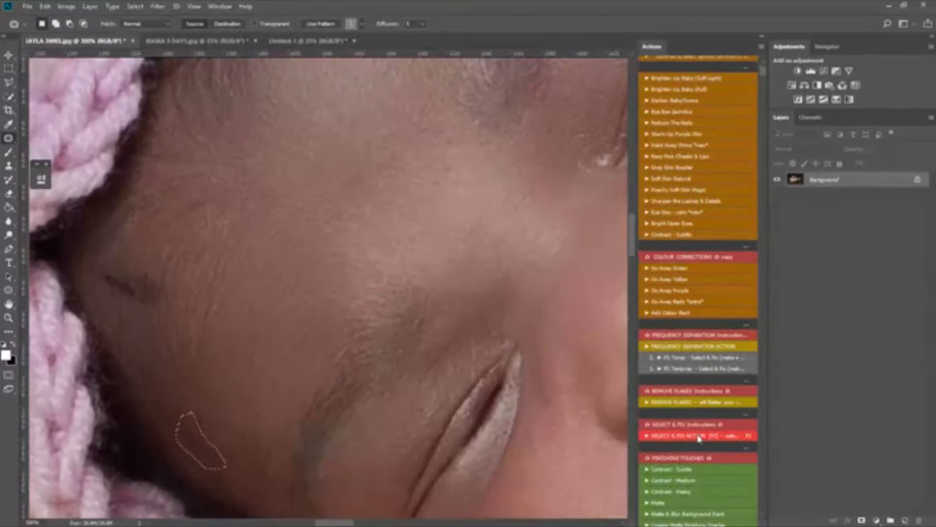
{"action": "left_click", "coordinate": [761, 47]}
{"action": "left_click", "coordinate": [763, 55]}
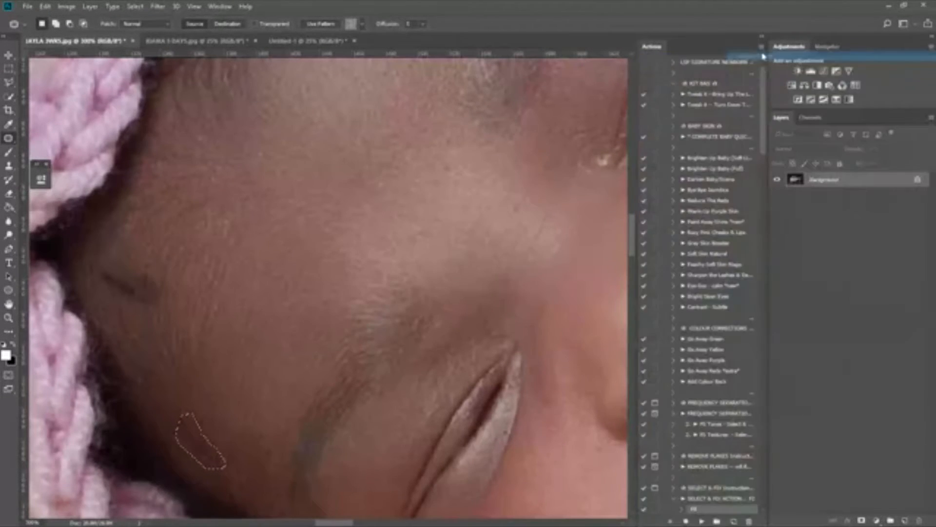
{"action": "scroll", "coordinate": [726, 182], "scroll_direction": "down", "scroll_amount": 4}
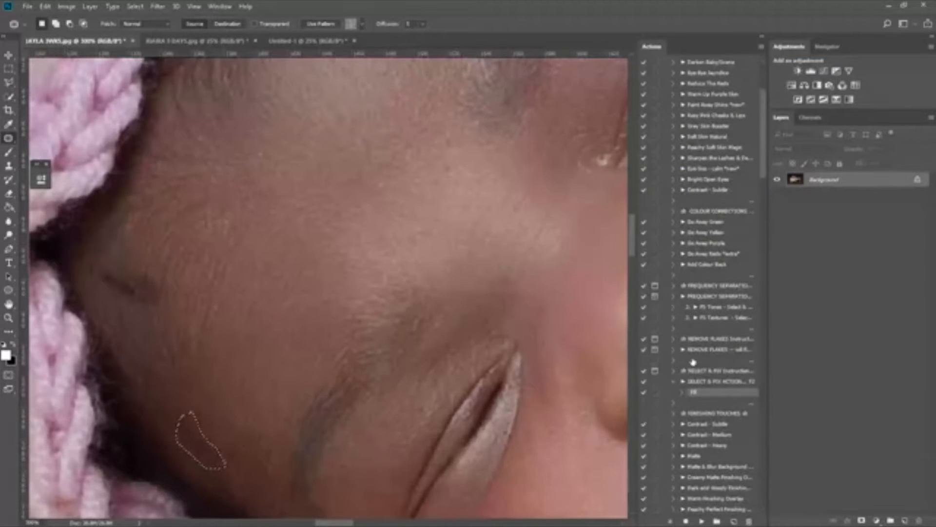
{"action": "left_click", "coordinate": [710, 384]}
{"action": "left_click", "coordinate": [761, 47]}
{"action": "left_click", "coordinate": [761, 56]}
{"action": "scroll", "coordinate": [706, 345], "scroll_direction": "down", "scroll_amount": 1}
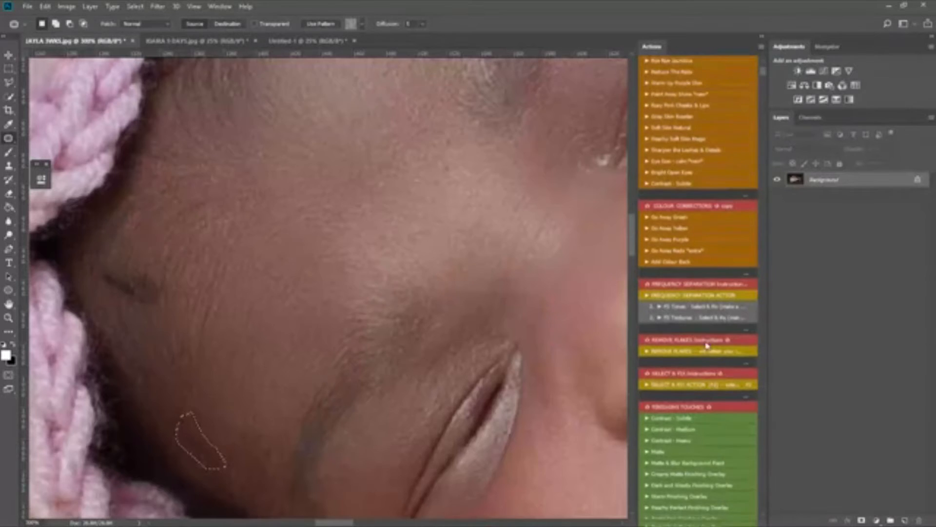
{"action": "scroll", "coordinate": [707, 345], "scroll_direction": "down", "scroll_amount": 1}
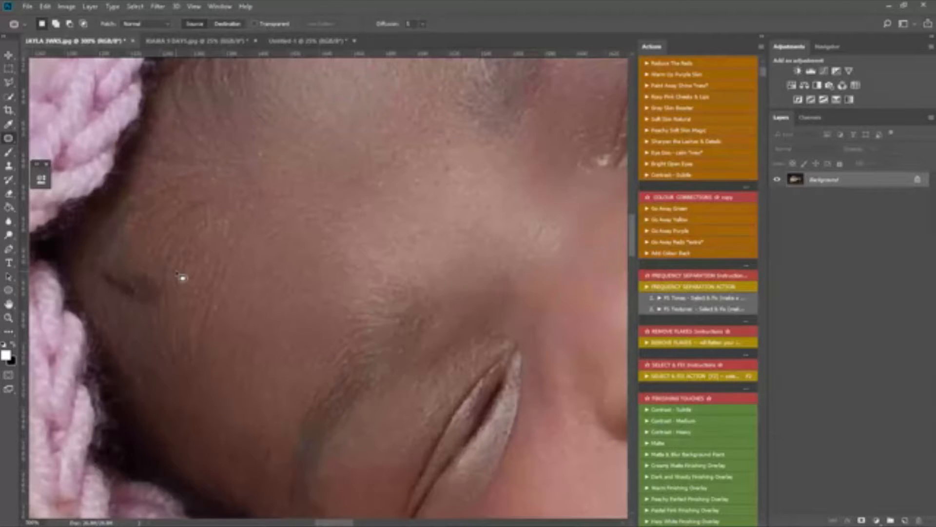
Step: Outline the dark mark near the hairline beside the bonnet and fill it with the SELECT & FIX action
{"action": "mouse_move", "coordinate": [173, 270]}
{"action": "left_mouse_down"}
{"action": "mouse_move", "coordinate": [159, 273]}
{"action": "mouse_move", "coordinate": [173, 306]}
{"action": "mouse_move", "coordinate": [117, 302]}
{"action": "mouse_move", "coordinate": [102, 266]}
{"action": "left_mouse_up"}
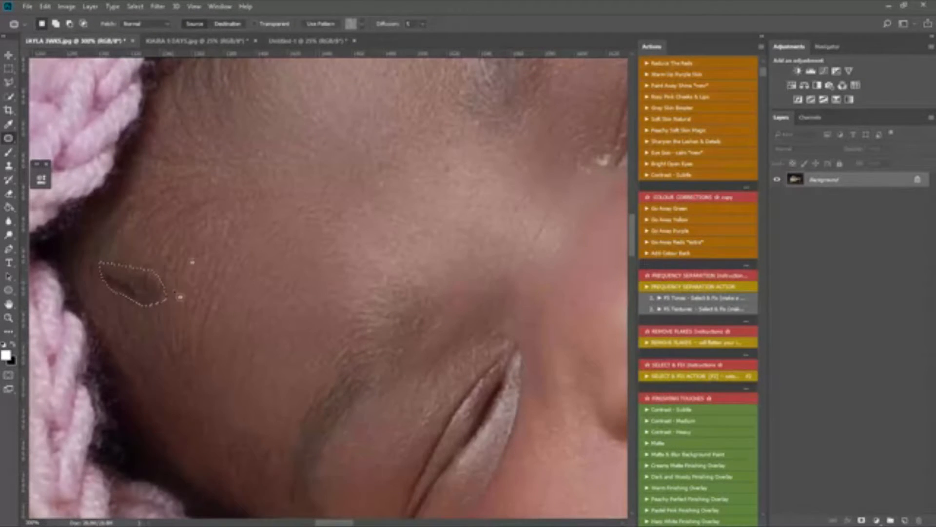
{"action": "key", "text": "F2"}
{"action": "key", "text": "F2"}
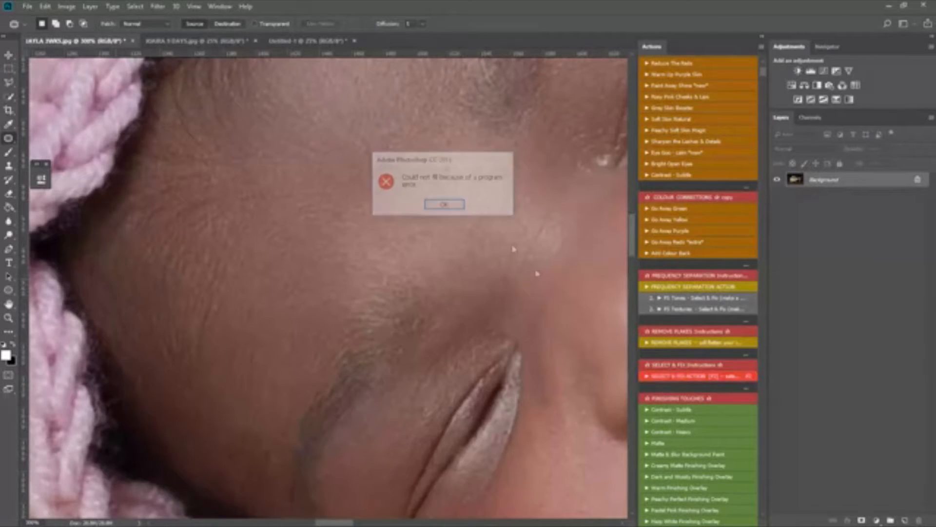
{"action": "left_click", "coordinate": [442, 205]}
Step: Patch the pale flaky spot at the inner corner of the baby's eye
{"action": "scroll", "coordinate": [349, 299], "scroll_direction": "down", "scroll_amount": 5}
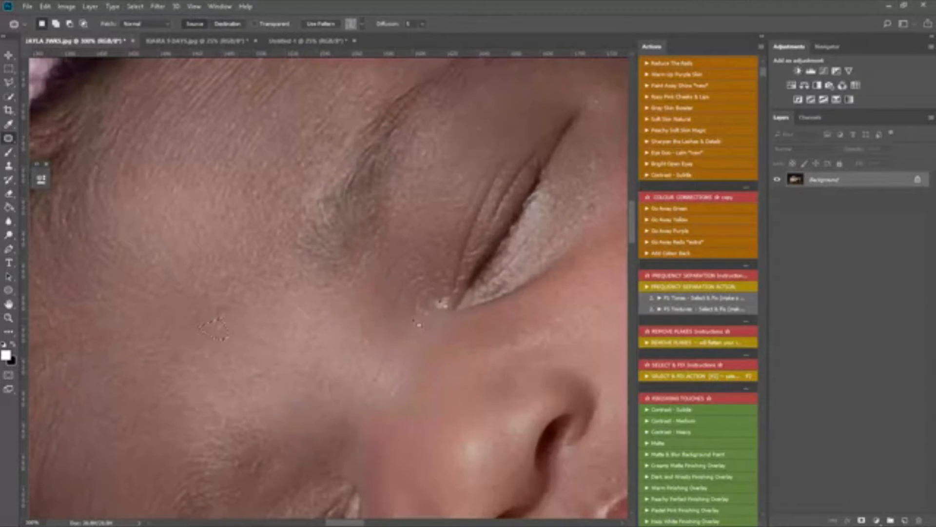
{"action": "left_click_drag", "start_coordinate": [445, 311], "coordinate": [439, 276]}
{"action": "key", "text": "ctrl+d"}
Step: Outline the small flaw between the eyebrow and eyelid and run the SELECT & FIX action on it
{"action": "left_click_drag", "start_coordinate": [544, 244], "coordinate": [404, 332]}
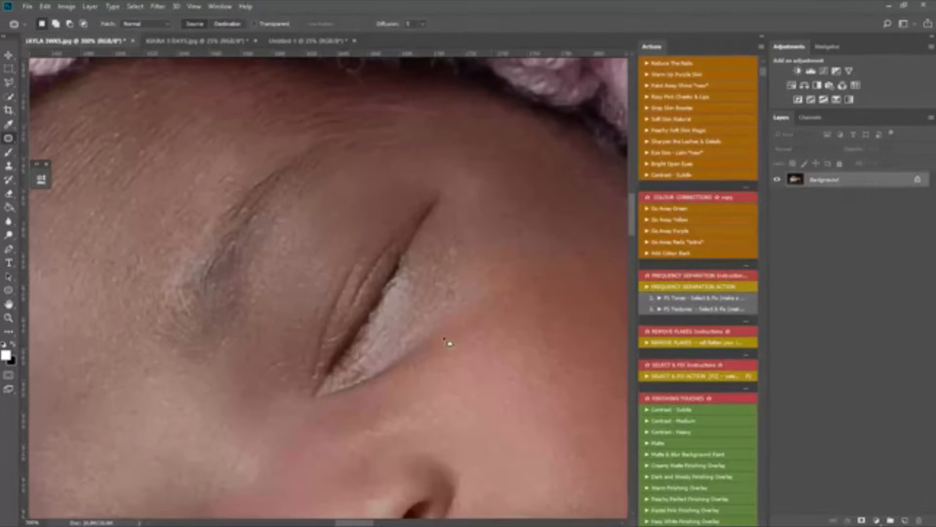
{"action": "left_click_drag", "start_coordinate": [261, 323], "coordinate": [244, 317]}
{"action": "key", "text": "F2"}
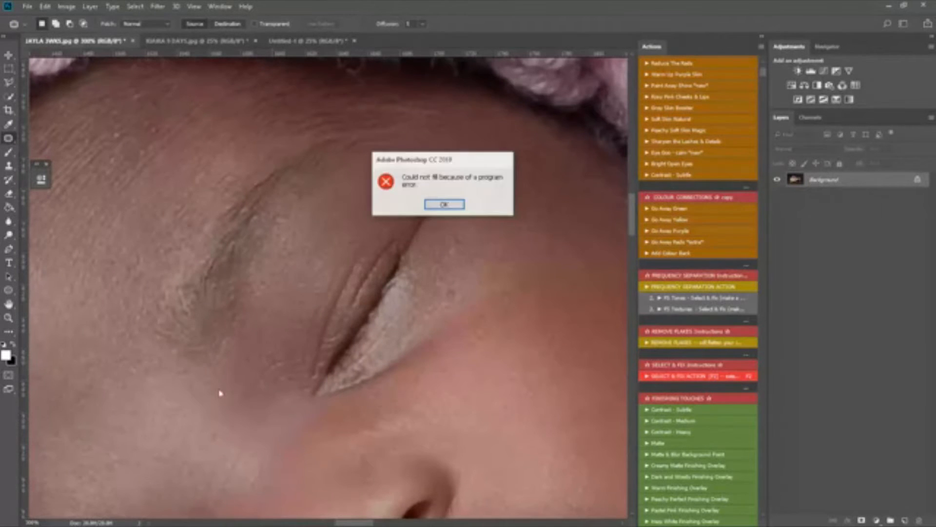
{"action": "left_click", "coordinate": [445, 204]}
Step: Patch the small skin flaws beside the nose and above its bridge
{"action": "key", "text": "space"}
{"action": "left_click_drag", "start_coordinate": [150, 489], "coordinate": [364, 322]}
{"action": "left_click_drag", "start_coordinate": [302, 502], "coordinate": [284, 322]}
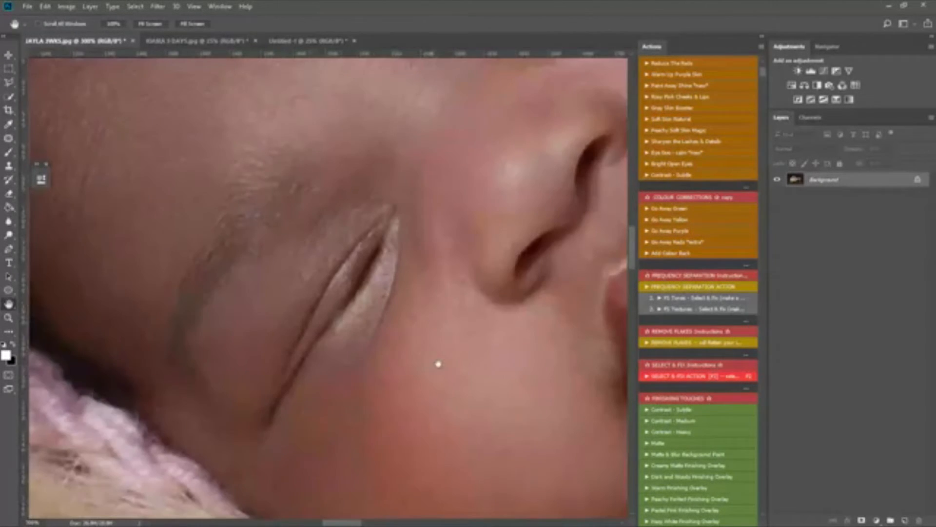
{"action": "left_click_drag", "start_coordinate": [438, 364], "coordinate": [278, 408]}
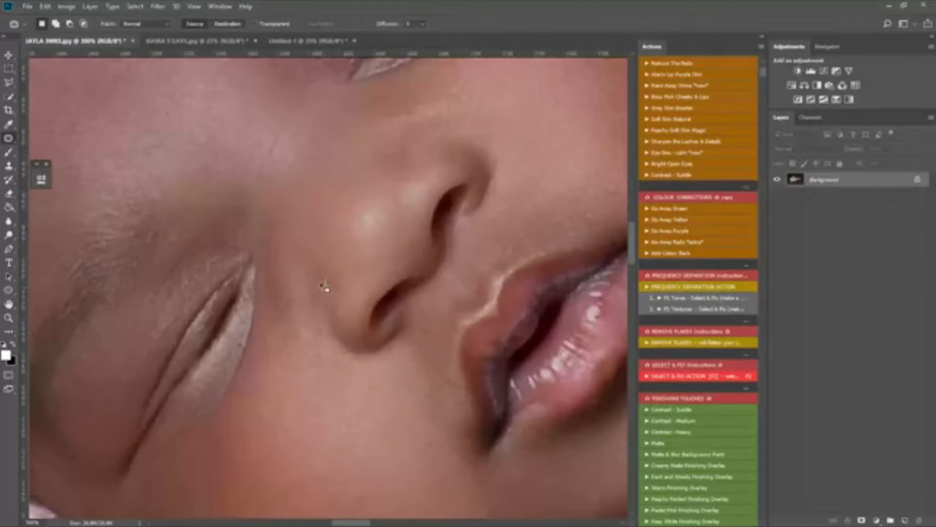
{"action": "mouse_move", "coordinate": [326, 300]}
{"action": "left_mouse_down"}
{"action": "mouse_move", "coordinate": [348, 314]}
{"action": "mouse_move", "coordinate": [347, 329]}
{"action": "mouse_move", "coordinate": [336, 317]}
{"action": "mouse_move", "coordinate": [332, 332]}
{"action": "mouse_move", "coordinate": [316, 317]}
{"action": "left_mouse_up"}
{"action": "key", "text": "ctrl+d"}
{"action": "left_click_drag", "start_coordinate": [331, 88], "coordinate": [326, 85]}
{"action": "key", "text": "ctrl+d"}
Step: Examine the retouched face, the ribbon and the baby's body for remaining specks and stray hairs
{"action": "key", "text": "z"}
{"action": "left_click", "coordinate": [419, 262], "text": "alt"}
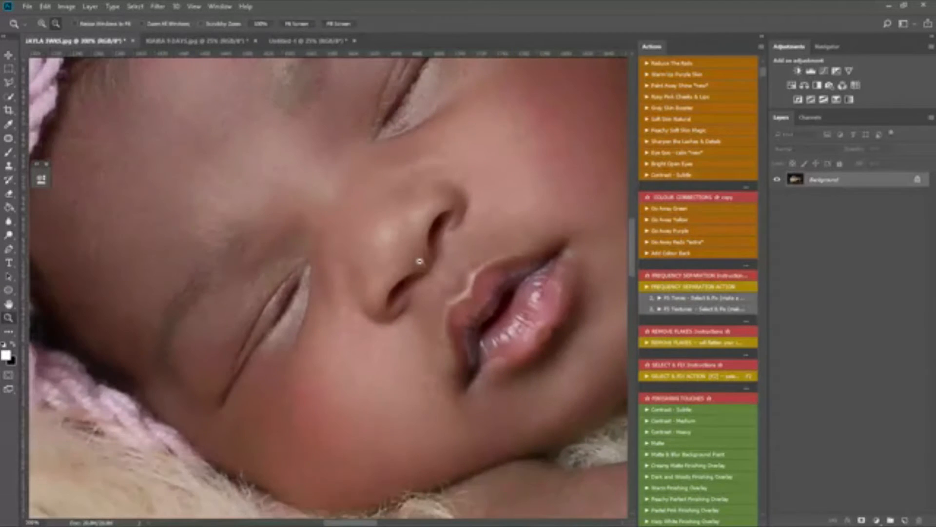
{"action": "scroll", "coordinate": [442, 288], "scroll_direction": "up", "scroll_amount": 2}
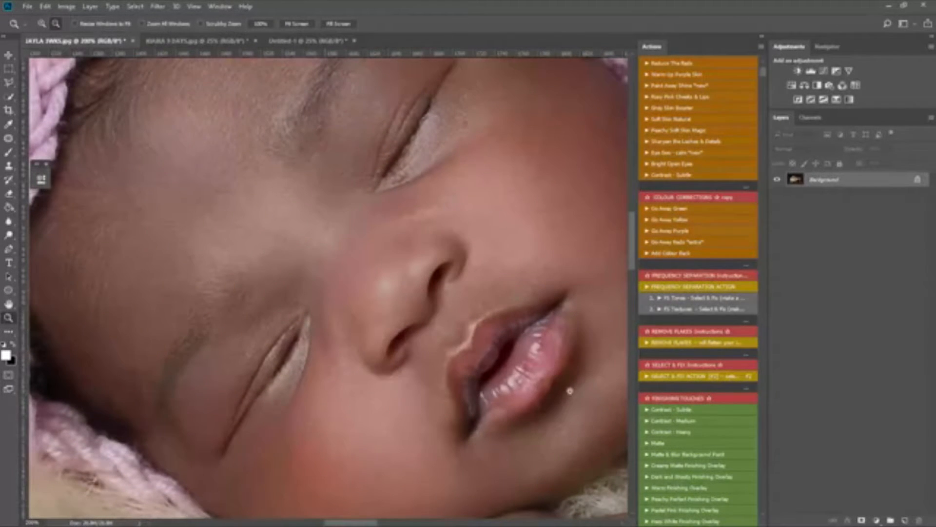
{"action": "key", "text": "space"}
{"action": "left_click_drag", "start_coordinate": [572, 261], "coordinate": [214, 193]}
{"action": "left_click_drag", "start_coordinate": [485, 405], "coordinate": [448, 122]}
{"action": "left_click_drag", "start_coordinate": [303, 151], "coordinate": [63, 205]}
{"action": "left_click_drag", "start_coordinate": [612, 147], "coordinate": [640, 260]}
{"action": "left_click_drag", "start_coordinate": [508, 239], "coordinate": [370, 307]}
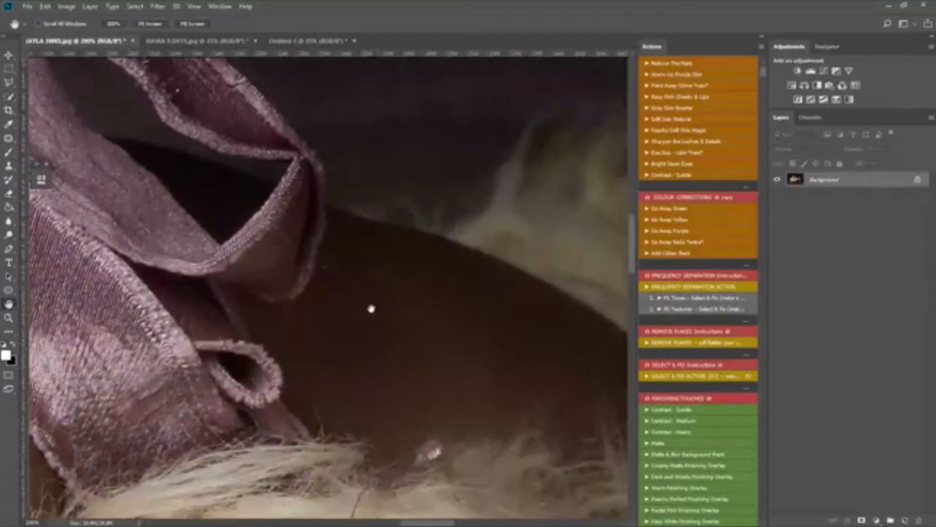
Step: Patch the specks and stray fibres around the dark body edge and background beside the ribbon
{"action": "key", "text": "z"}
{"action": "left_click", "coordinate": [397, 263]}
{"action": "key", "text": "j"}
{"action": "mouse_move", "coordinate": [360, 205]}
{"action": "left_mouse_down"}
{"action": "mouse_move", "coordinate": [353, 234]}
{"action": "mouse_move", "coordinate": [346, 210]}
{"action": "mouse_move", "coordinate": [357, 204]}
{"action": "left_mouse_up"}
{"action": "mouse_move", "coordinate": [343, 229]}
{"action": "left_mouse_down"}
{"action": "mouse_move", "coordinate": [345, 260]}
{"action": "mouse_move", "coordinate": [313, 296]}
{"action": "mouse_move", "coordinate": [321, 251]}
{"action": "left_mouse_up"}
{"action": "mouse_move", "coordinate": [476, 147]}
{"action": "left_mouse_down"}
{"action": "mouse_move", "coordinate": [389, 193]}
{"action": "mouse_move", "coordinate": [372, 175]}
{"action": "mouse_move", "coordinate": [460, 191]}
{"action": "left_mouse_up"}
{"action": "key", "text": "ctrl+d"}
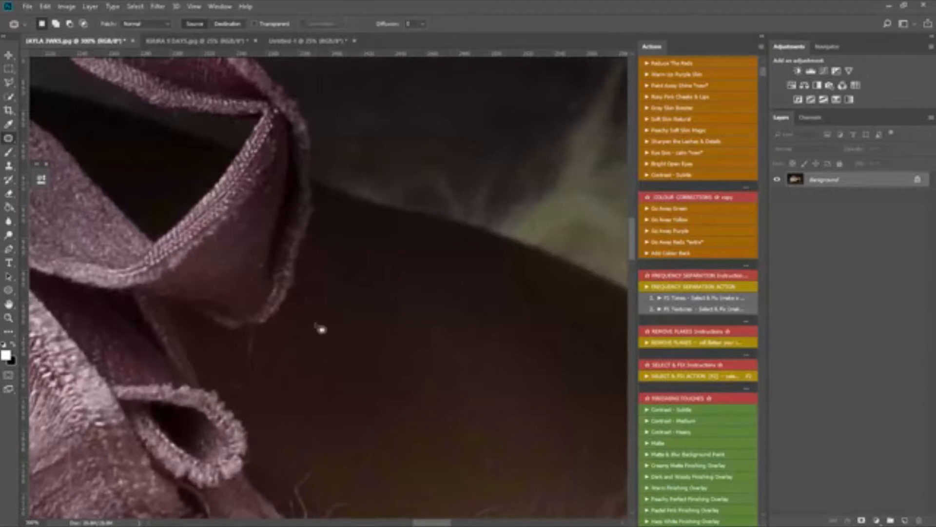
{"action": "mouse_move", "coordinate": [402, 164]}
{"action": "left_mouse_down"}
{"action": "mouse_move", "coordinate": [407, 187]}
{"action": "mouse_move", "coordinate": [405, 164]}
{"action": "mouse_move", "coordinate": [422, 190]}
{"action": "left_mouse_up"}
{"action": "key", "text": "ctrl+d"}
Step: Patch the faint stray hairs below the ribbon fold and run SELECT & FIX on the fibre above the fur
{"action": "mouse_move", "coordinate": [258, 335]}
{"action": "left_mouse_down"}
{"action": "mouse_move", "coordinate": [258, 383]}
{"action": "mouse_move", "coordinate": [229, 376]}
{"action": "mouse_move", "coordinate": [244, 348]}
{"action": "left_mouse_up"}
{"action": "left_click_drag", "start_coordinate": [247, 352], "coordinate": [309, 360]}
{"action": "key", "text": "ctrl+d"}
{"action": "scroll", "coordinate": [351, 384], "scroll_direction": "down", "scroll_amount": 2}
{"action": "left_click_drag", "start_coordinate": [230, 329], "coordinate": [234, 335]}
{"action": "scroll", "coordinate": [371, 431], "scroll_direction": "down", "scroll_amount": 2}
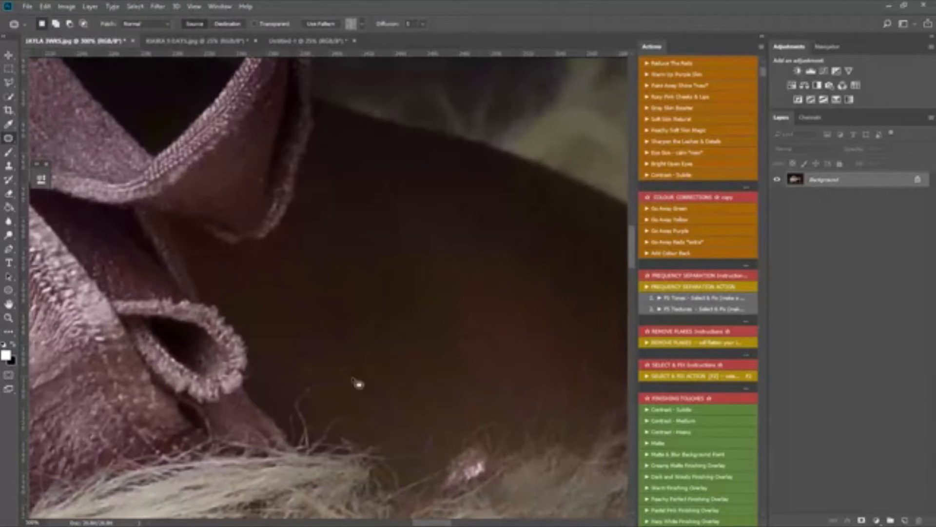
{"action": "key", "text": "ctrl+d"}
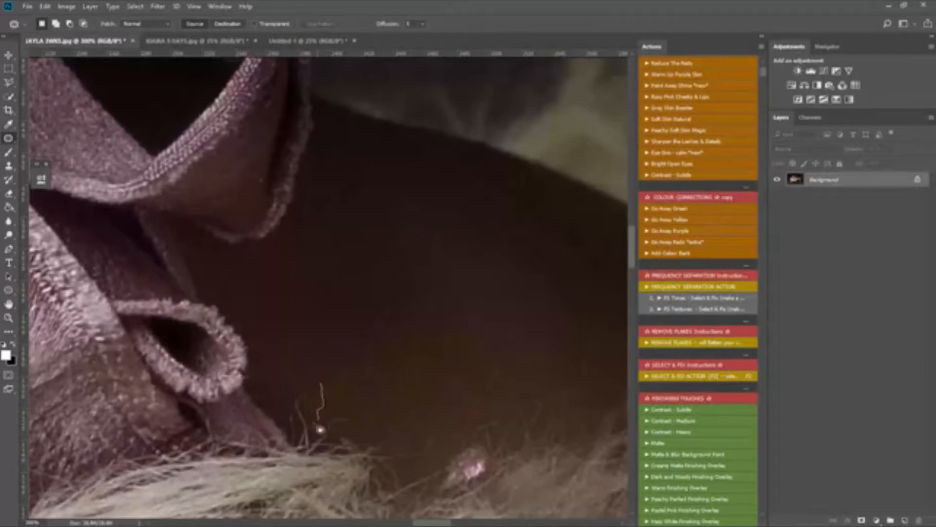
{"action": "key", "text": "F2"}
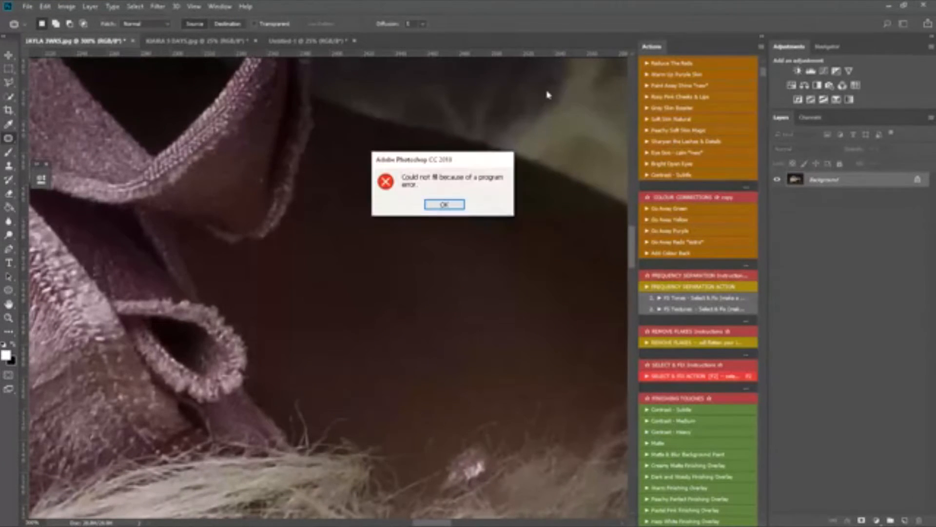
{"action": "left_click", "coordinate": [439, 206]}
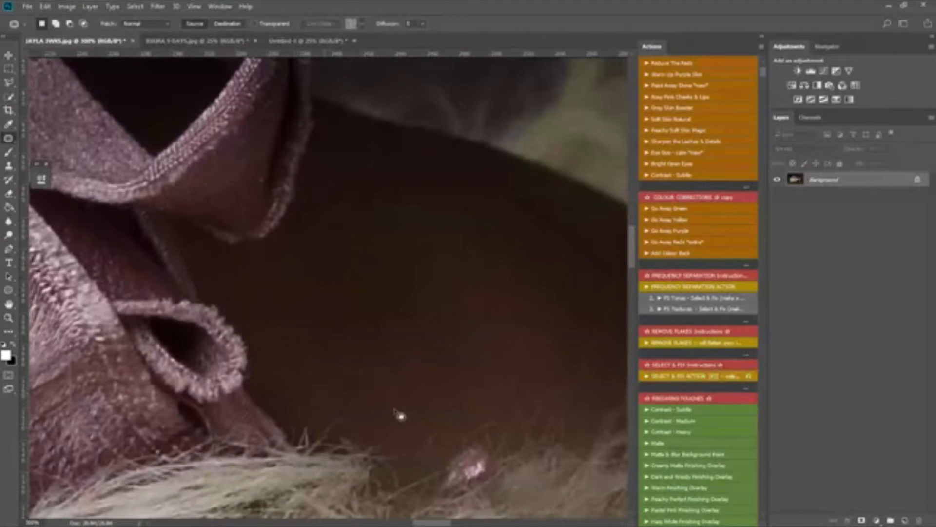
Step: Outline the upper parts of the long dark strand across the fur and run the SELECT & FIX action on them
{"action": "scroll", "coordinate": [442, 426], "scroll_direction": "down", "scroll_amount": 5}
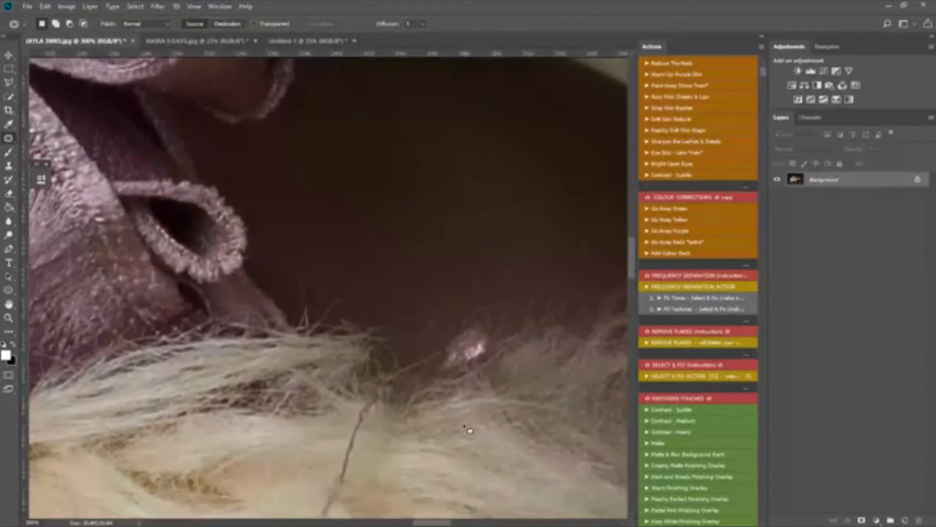
{"action": "scroll", "coordinate": [445, 426], "scroll_direction": "down", "scroll_amount": 5}
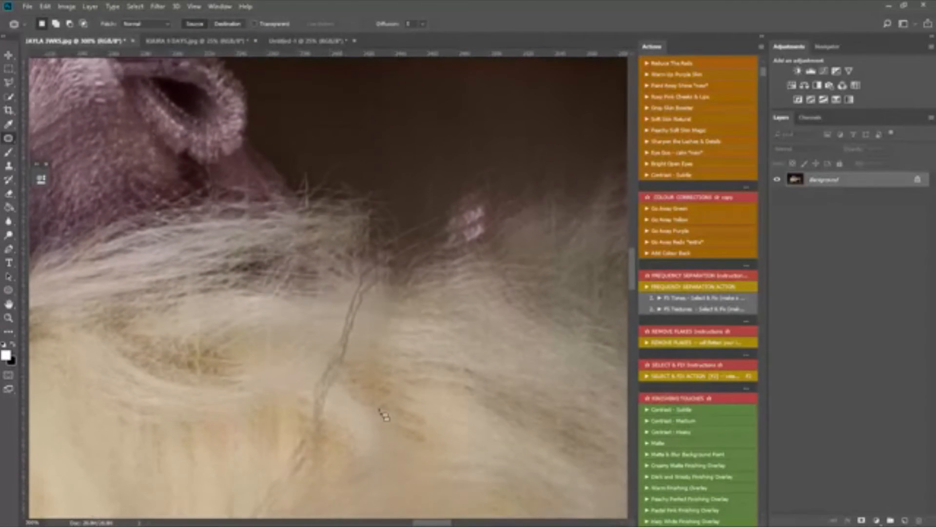
{"action": "scroll", "coordinate": [371, 422], "scroll_direction": "down", "scroll_amount": 2}
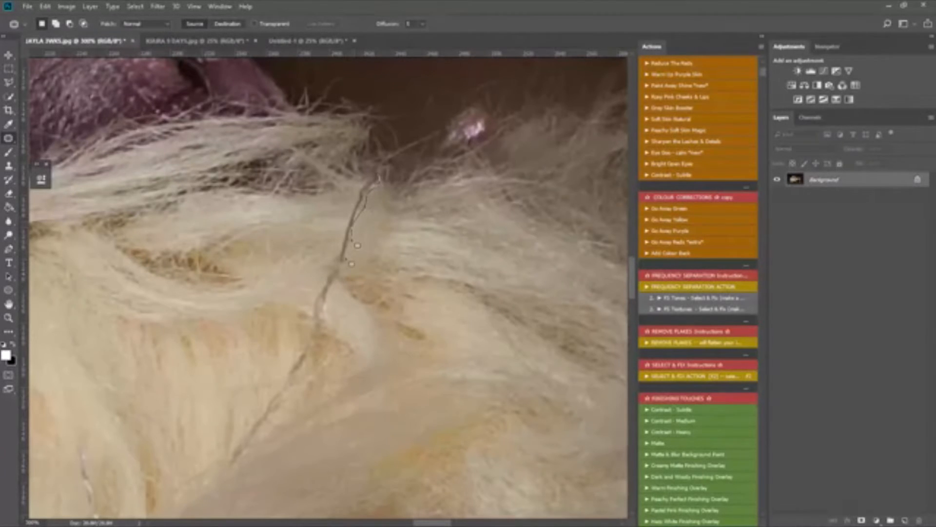
{"action": "left_click_drag", "start_coordinate": [344, 284], "coordinate": [342, 228]}
{"action": "left_click_drag", "start_coordinate": [366, 178], "coordinate": [371, 187]}
{"action": "key", "text": "F2"}
{"action": "left_click_drag", "start_coordinate": [335, 308], "coordinate": [312, 296]}
{"action": "key", "text": "F2"}
{"action": "scroll", "coordinate": [344, 321], "scroll_direction": "down", "scroll_amount": 2}
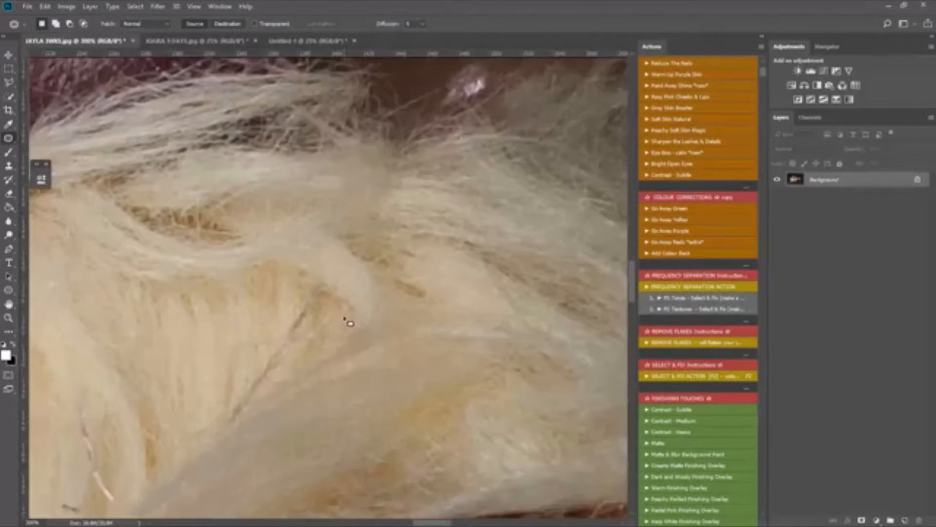
Step: Outline the remaining lower part of the dark strand on the fur and run SELECT & FIX on it
{"action": "scroll", "coordinate": [350, 323], "scroll_direction": "down", "scroll_amount": 1}
{"action": "mouse_move", "coordinate": [314, 312]}
{"action": "left_mouse_down"}
{"action": "mouse_move", "coordinate": [232, 391]}
{"action": "mouse_move", "coordinate": [246, 350]}
{"action": "mouse_move", "coordinate": [281, 334]}
{"action": "left_mouse_up"}
{"action": "key", "text": "F2"}
{"action": "left_click_drag", "start_coordinate": [321, 258], "coordinate": [313, 283]}
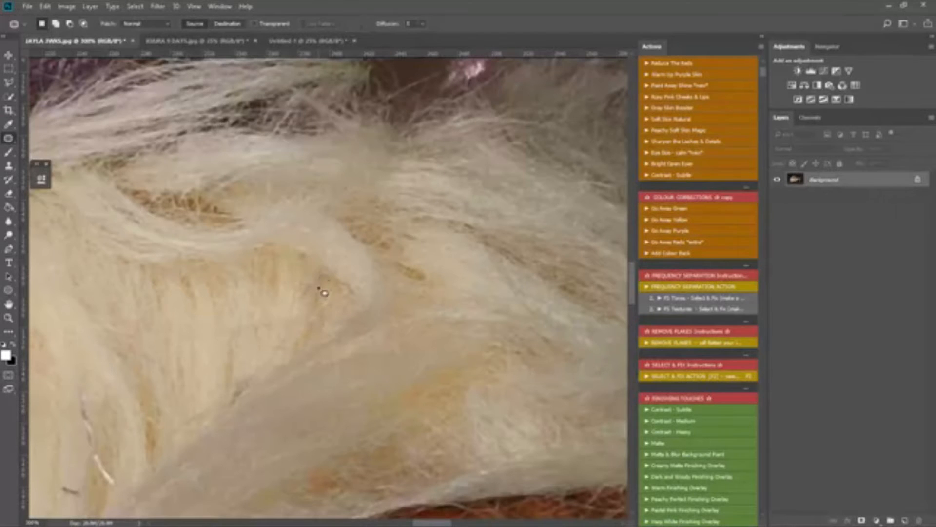
{"action": "key", "text": "g"}
{"action": "left_click", "coordinate": [351, 290]}
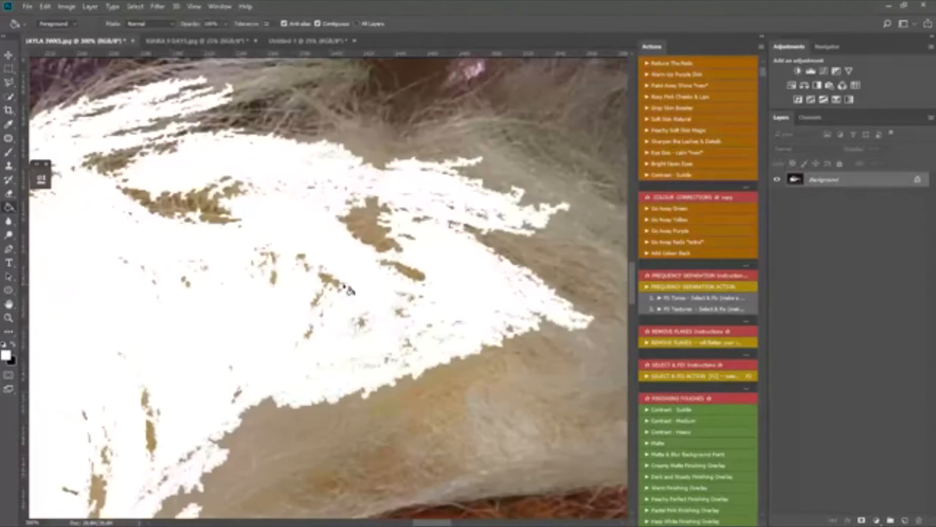
{"action": "key", "text": "ctrl+z"}
Step: Remove the white strand and the small dark fibre from the fur near the brown basket edge
{"action": "key", "text": "h"}
{"action": "left_click_drag", "start_coordinate": [243, 370], "coordinate": [382, 236]}
{"action": "key", "text": "j"}
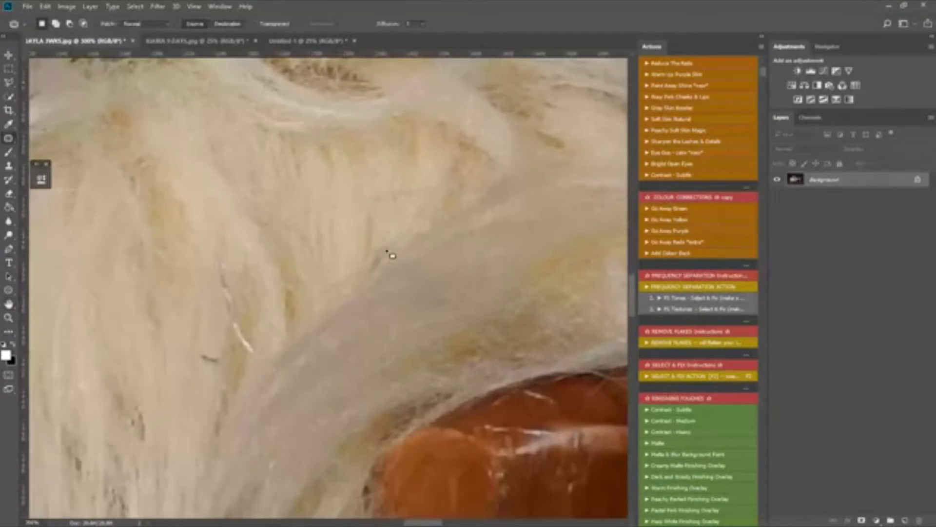
{"action": "mouse_move", "coordinate": [233, 271]}
{"action": "left_mouse_down"}
{"action": "mouse_move", "coordinate": [250, 337]}
{"action": "mouse_move", "coordinate": [230, 240]}
{"action": "left_mouse_up"}
{"action": "mouse_move", "coordinate": [246, 324]}
{"action": "left_mouse_down"}
{"action": "mouse_move", "coordinate": [249, 366]}
{"action": "mouse_move", "coordinate": [228, 344]}
{"action": "left_mouse_up"}
{"action": "left_click", "coordinate": [307, 332]}
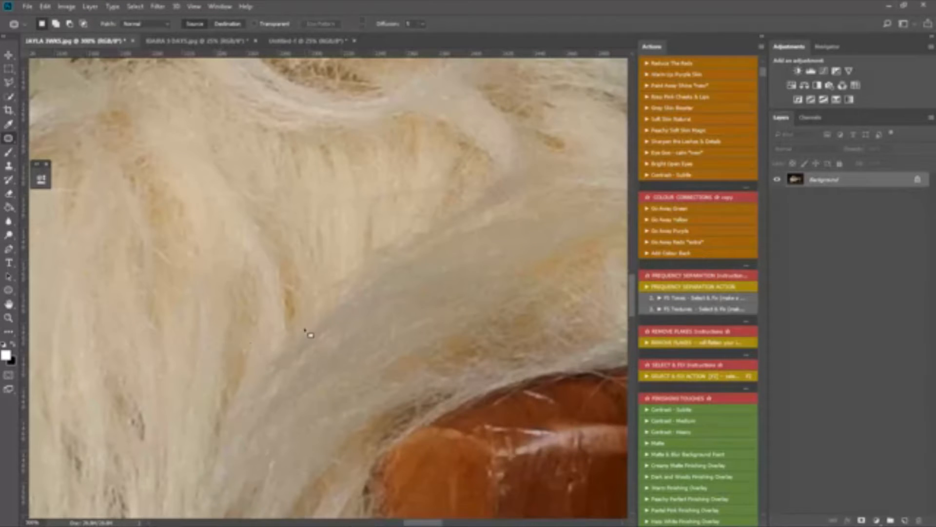
Step: Patch the pale speck on the baby's arm just above the fur edge
{"action": "key", "text": "space"}
{"action": "left_click_drag", "start_coordinate": [258, 419], "coordinate": [374, 222]}
{"action": "left_click_drag", "start_coordinate": [275, 348], "coordinate": [399, 148]}
{"action": "left_click_drag", "start_coordinate": [309, 307], "coordinate": [537, 439]}
{"action": "left_click_drag", "start_coordinate": [364, 172], "coordinate": [270, 345]}
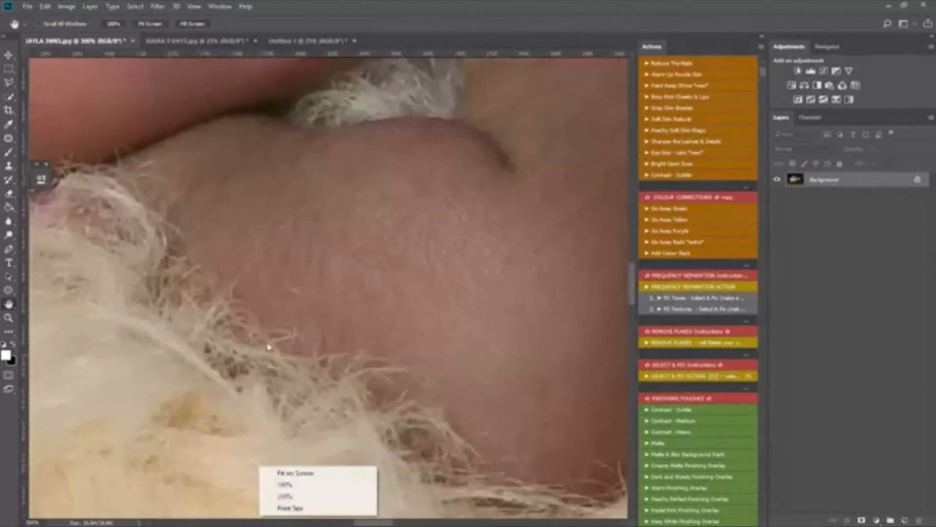
{"action": "key", "text": "j"}
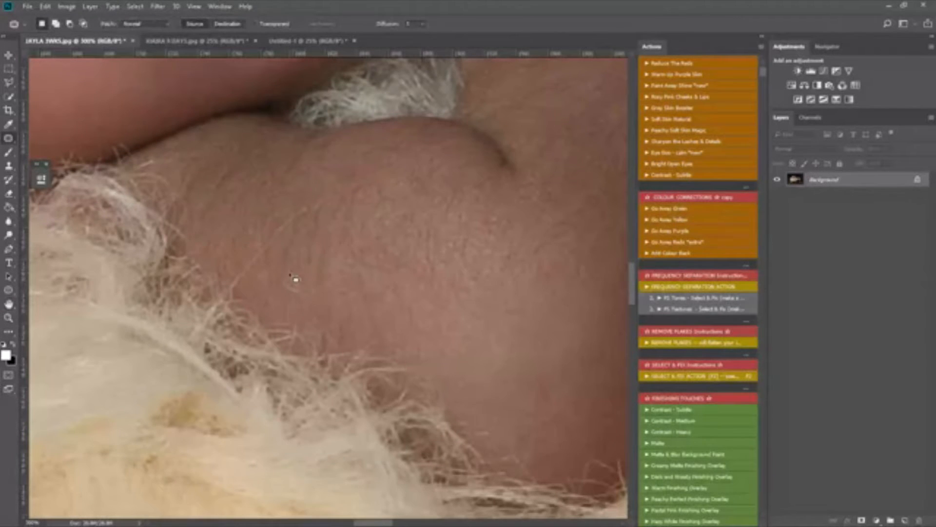
{"action": "left_click_drag", "start_coordinate": [290, 295], "coordinate": [291, 274]}
{"action": "left_click_drag", "start_coordinate": [306, 292], "coordinate": [369, 261]}
Step: Patch the fine stray hairs lying across the middle of the baby's arm
{"action": "mouse_move", "coordinate": [310, 224]}
{"action": "left_mouse_down"}
{"action": "mouse_move", "coordinate": [281, 265]}
{"action": "mouse_move", "coordinate": [266, 263]}
{"action": "mouse_move", "coordinate": [322, 265]}
{"action": "left_mouse_up"}
{"action": "key", "text": "ctrl+d"}
{"action": "left_click_drag", "start_coordinate": [274, 210], "coordinate": [271, 213]}
{"action": "left_click_drag", "start_coordinate": [265, 234], "coordinate": [348, 230]}
{"action": "key", "text": "ctrl+d"}
Step: Read the SELECT & FIX instructions in the newborn action set and dismiss them
{"action": "scroll", "coordinate": [683, 355], "scroll_direction": "up", "scroll_amount": 4}
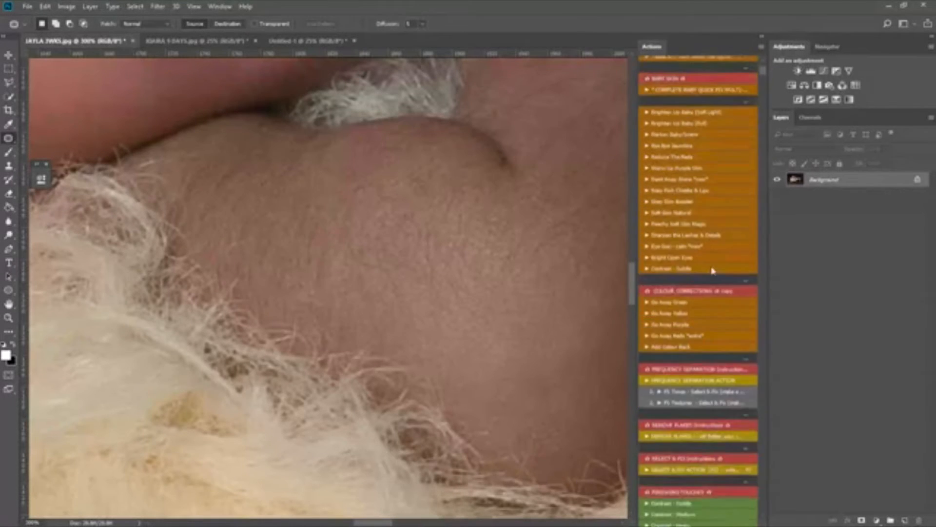
{"action": "scroll", "coordinate": [766, 73], "scroll_direction": "up", "scroll_amount": 1}
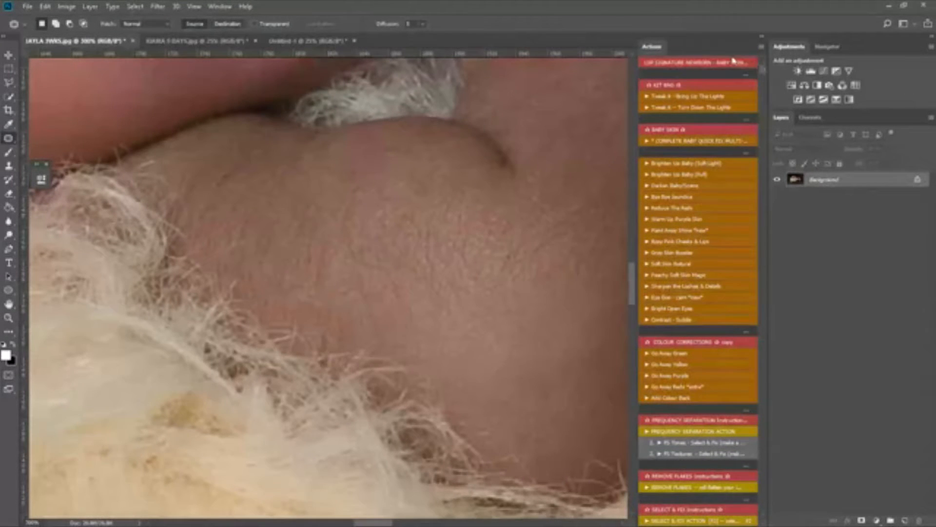
{"action": "scroll", "coordinate": [652, 260], "scroll_direction": "down", "scroll_amount": 5}
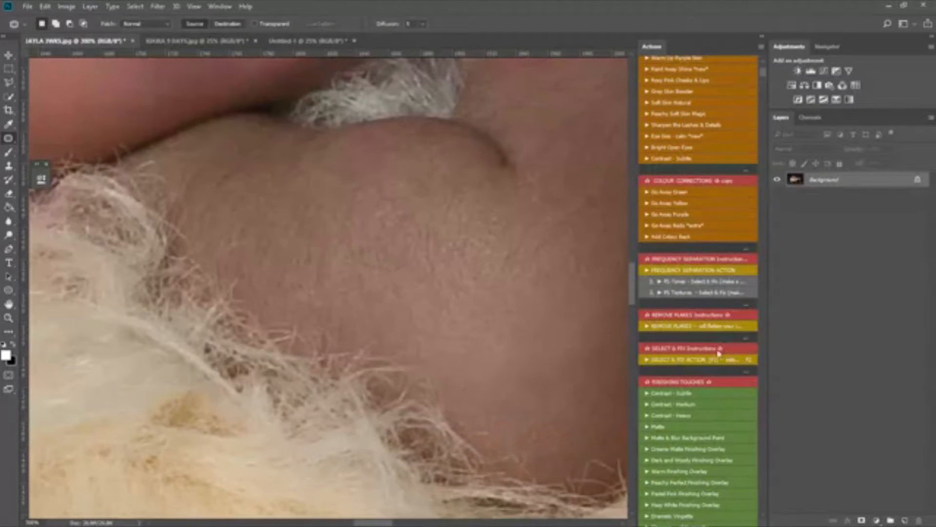
{"action": "left_click", "coordinate": [688, 345]}
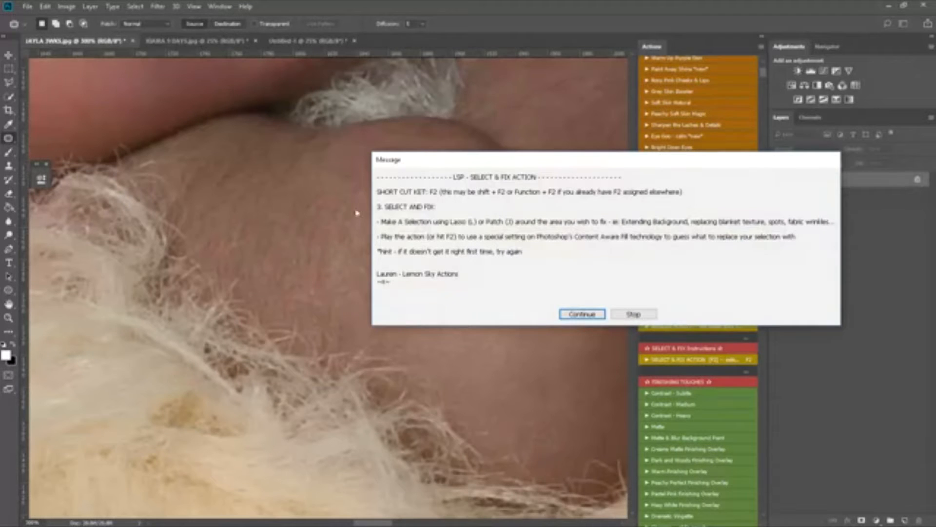
{"action": "left_click", "coordinate": [606, 316]}
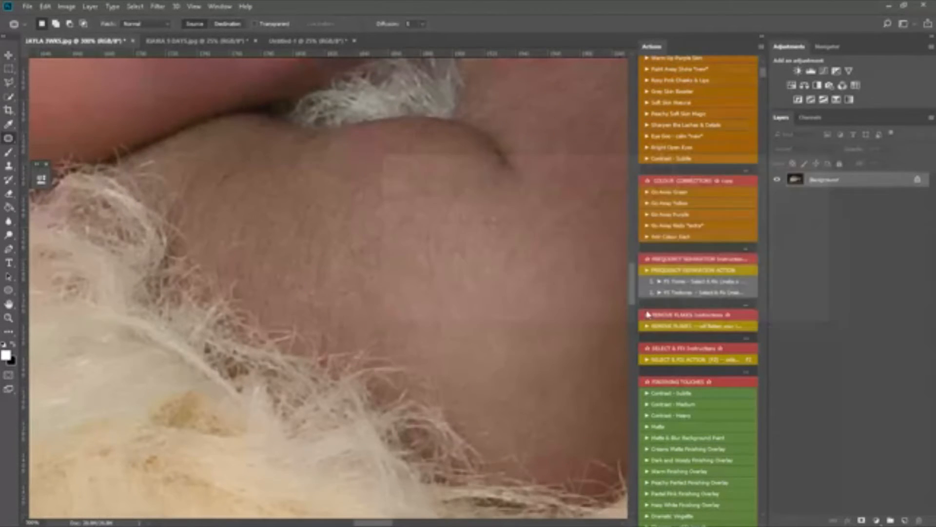
Step: Examine the baby's lips, face, bonnet, ribbon and the surrounding fur for remaining flaws
{"action": "key", "text": "space"}
{"action": "left_click_drag", "start_coordinate": [323, 279], "coordinate": [349, 413]}
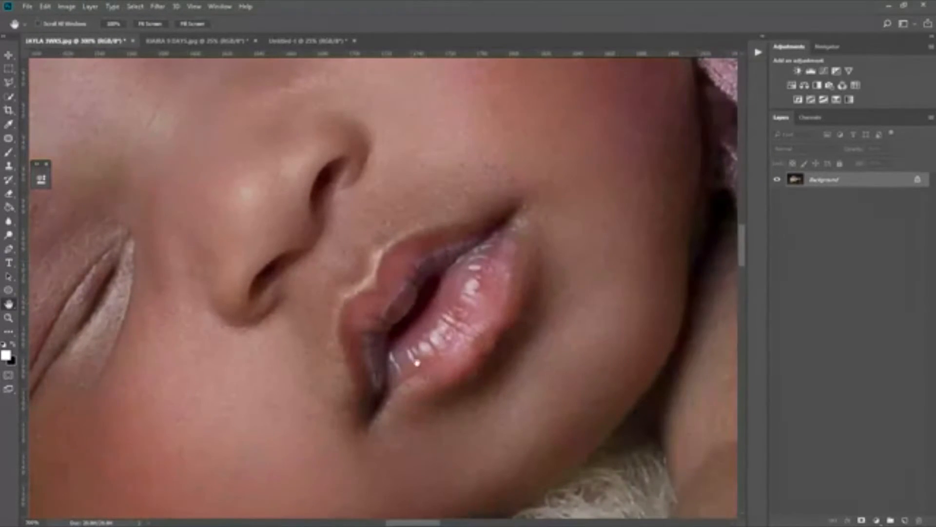
{"action": "scroll", "coordinate": [434, 369], "scroll_direction": "up", "scroll_amount": 3}
{"action": "scroll", "coordinate": [450, 309], "scroll_direction": "down", "scroll_amount": 2}
{"action": "left_click", "coordinate": [390, 377], "text": "alt"}
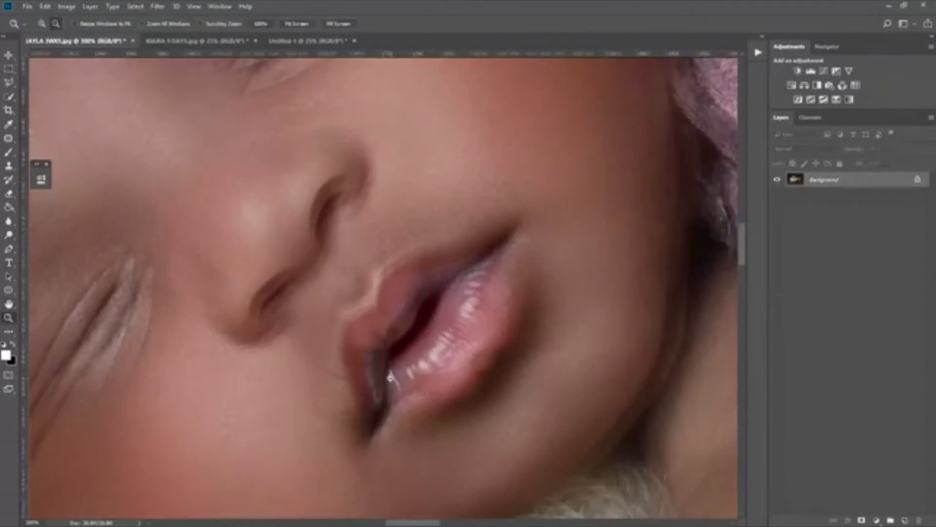
{"action": "left_click_drag", "start_coordinate": [240, 204], "coordinate": [507, 270]}
{"action": "scroll", "coordinate": [507, 270], "scroll_direction": "down", "scroll_amount": 2}
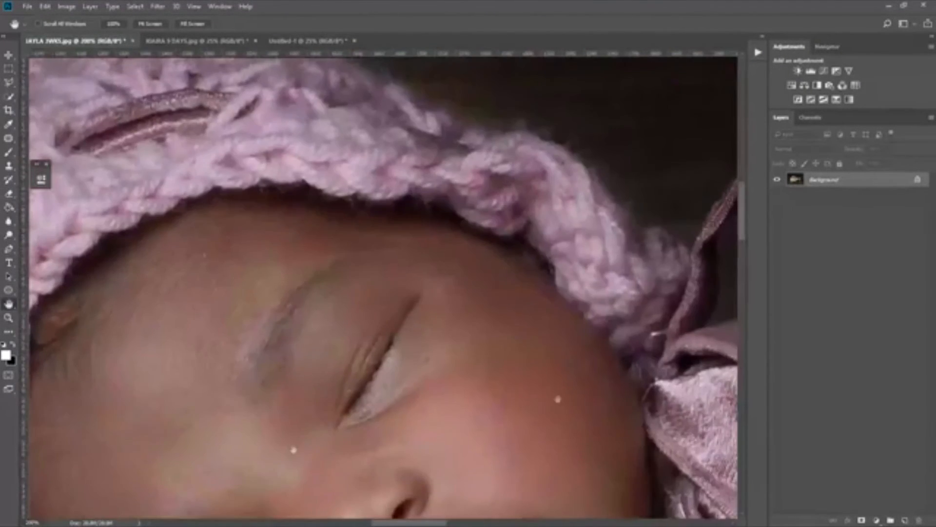
{"action": "left_click_drag", "start_coordinate": [560, 391], "coordinate": [236, 251]}
{"action": "scroll", "coordinate": [492, 281], "scroll_direction": "up", "scroll_amount": 2}
{"action": "left_click_drag", "start_coordinate": [493, 280], "coordinate": [116, 275]}
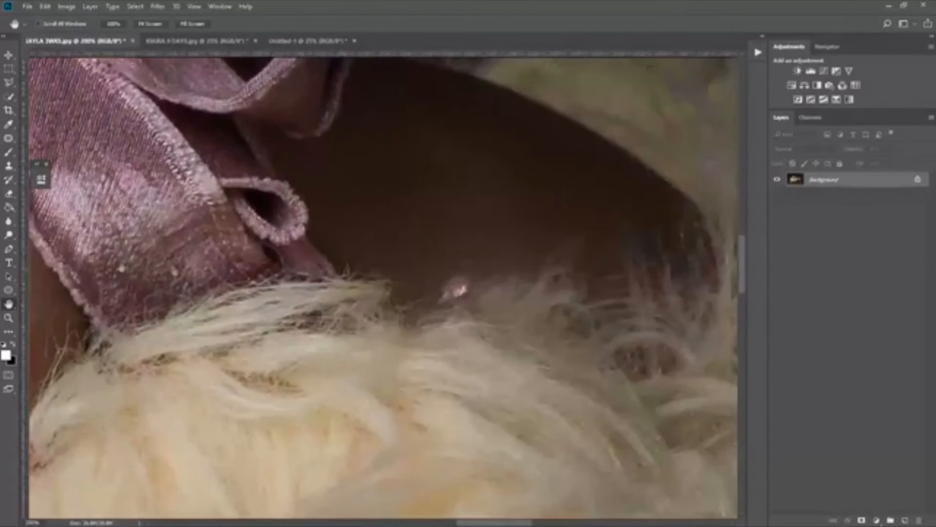
{"action": "left_click_drag", "start_coordinate": [502, 210], "coordinate": [621, 330]}
{"action": "left_click_drag", "start_coordinate": [195, 263], "coordinate": [597, 323]}
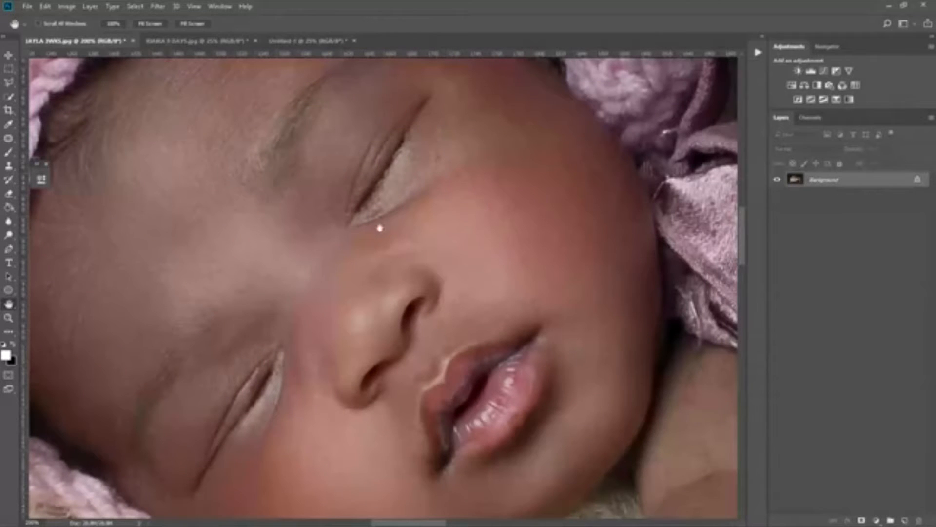
Step: Duplicate the Background layer as a new layer named "eyes"
{"action": "right_click", "coordinate": [857, 180]}
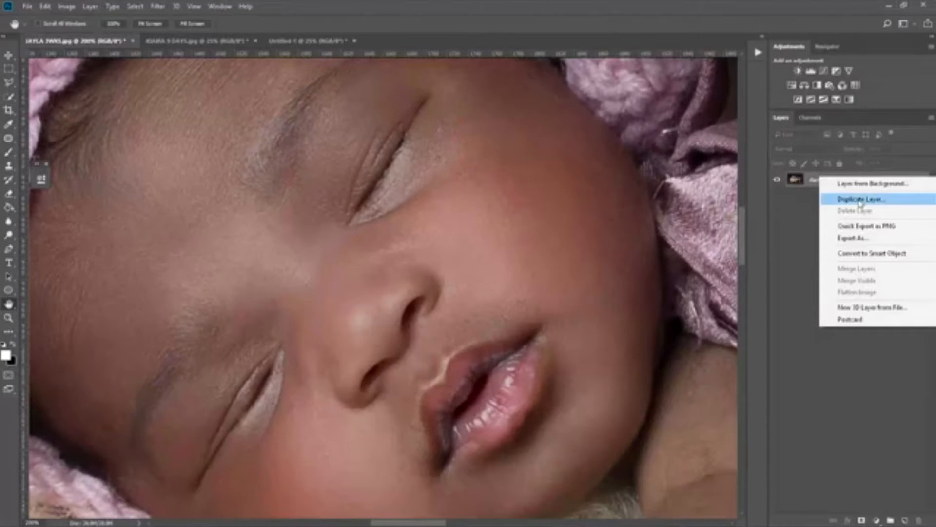
{"action": "left_click", "coordinate": [860, 199]}
{"action": "type", "text": "eyes"}
{"action": "key", "text": "Return"}
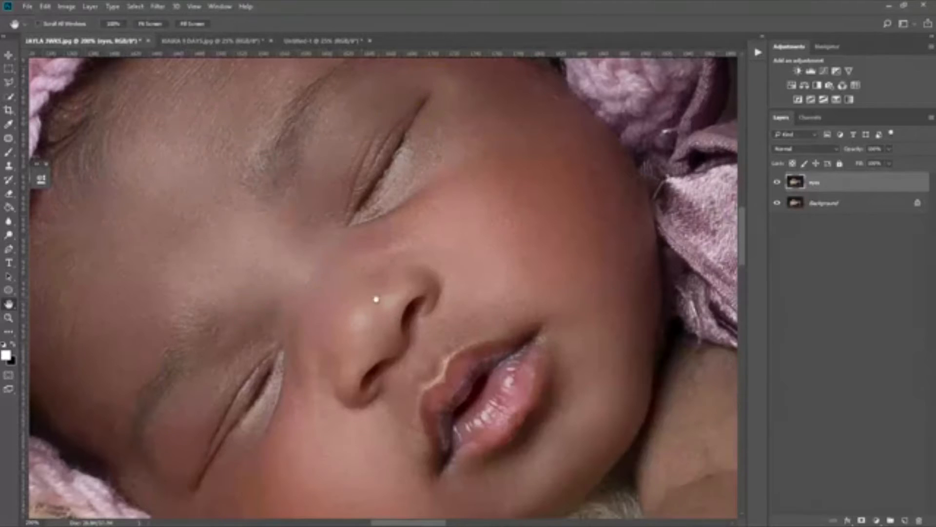
Step: Patch the pale, puffy skin under the closed eye nearest the ribbon with smoother cheek skin
{"action": "key", "text": "j"}
{"action": "mouse_move", "coordinate": [426, 174]}
{"action": "left_mouse_down"}
{"action": "mouse_move", "coordinate": [437, 191]}
{"action": "mouse_move", "coordinate": [390, 238]}
{"action": "mouse_move", "coordinate": [360, 224]}
{"action": "left_mouse_up"}
{"action": "mouse_move", "coordinate": [437, 185]}
{"action": "left_mouse_down"}
{"action": "mouse_move", "coordinate": [419, 217]}
{"action": "mouse_move", "coordinate": [367, 232]}
{"action": "mouse_move", "coordinate": [422, 193]}
{"action": "left_mouse_up"}
{"action": "left_click_drag", "start_coordinate": [416, 205], "coordinate": [437, 232]}
{"action": "mouse_move", "coordinate": [442, 178]}
{"action": "left_mouse_down"}
{"action": "mouse_move", "coordinate": [442, 203]}
{"action": "mouse_move", "coordinate": [430, 172]}
{"action": "left_mouse_up"}
{"action": "mouse_move", "coordinate": [424, 190]}
{"action": "left_mouse_down"}
{"action": "mouse_move", "coordinate": [388, 244]}
{"action": "mouse_move", "coordinate": [357, 222]}
{"action": "left_mouse_up"}
{"action": "left_click", "coordinate": [386, 210]}
{"action": "left_click_drag", "start_coordinate": [377, 225], "coordinate": [408, 268]}
{"action": "left_click", "coordinate": [414, 247]}
{"action": "mouse_move", "coordinate": [444, 165]}
{"action": "left_mouse_down"}
{"action": "mouse_move", "coordinate": [379, 233]}
{"action": "mouse_move", "coordinate": [428, 160]}
{"action": "left_mouse_up"}
{"action": "left_click_drag", "start_coordinate": [413, 205], "coordinate": [456, 193]}
{"action": "key", "text": "ctrl+d"}
{"action": "key", "text": "ctrl+d"}
Step: Patch the pale, creased skin beneath the other closed eye with smoother cheek skin
{"action": "scroll", "coordinate": [223, 412], "scroll_direction": "down", "scroll_amount": 3}
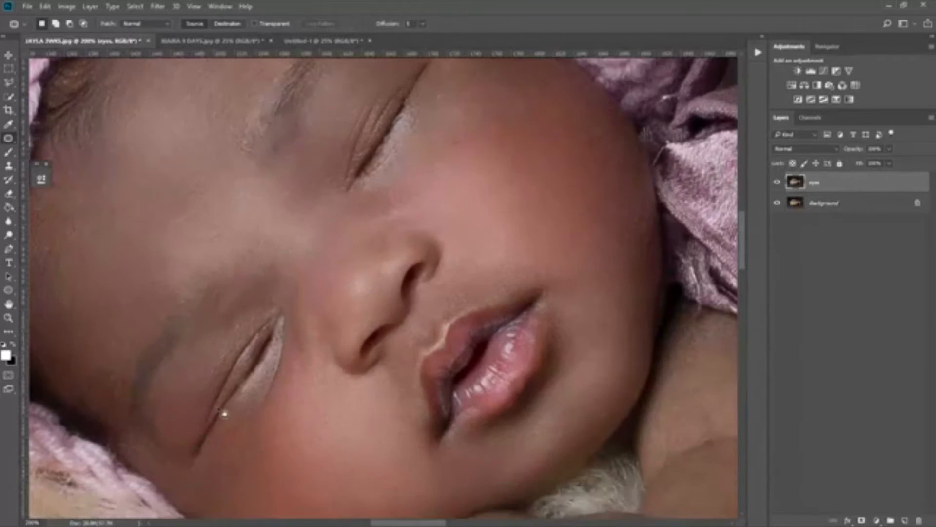
{"action": "left_click_drag", "start_coordinate": [291, 279], "coordinate": [256, 385]}
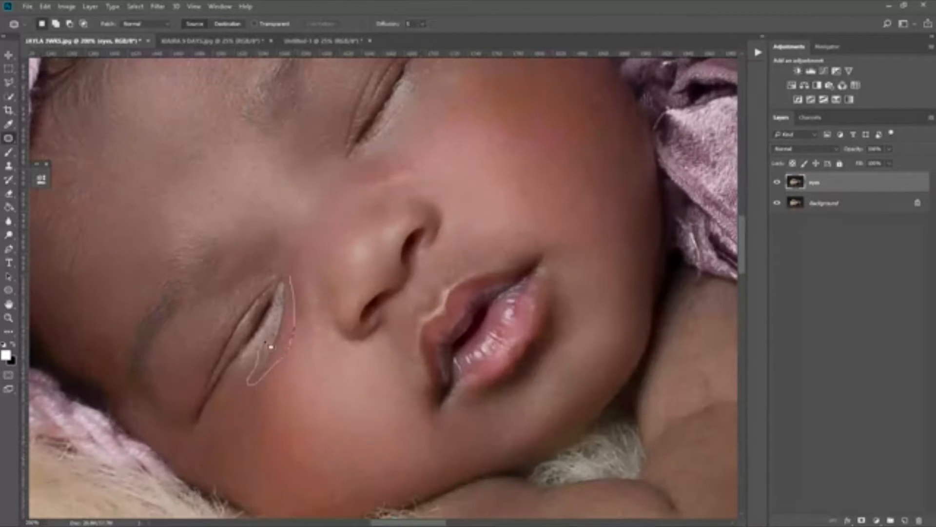
{"action": "left_click_drag", "start_coordinate": [280, 300], "coordinate": [288, 278]}
{"action": "left_click_drag", "start_coordinate": [277, 351], "coordinate": [302, 355]}
{"action": "key", "text": "ctrl+d"}
{"action": "mouse_move", "coordinate": [298, 293]}
{"action": "left_mouse_down"}
{"action": "mouse_move", "coordinate": [268, 379]}
{"action": "mouse_move", "coordinate": [270, 338]}
{"action": "left_mouse_up"}
{"action": "left_click_drag", "start_coordinate": [287, 284], "coordinate": [291, 288]}
{"action": "left_click_drag", "start_coordinate": [293, 321], "coordinate": [300, 383]}
{"action": "key", "text": "ctrl+d"}
{"action": "mouse_move", "coordinate": [277, 346]}
{"action": "left_mouse_down"}
{"action": "mouse_move", "coordinate": [269, 346]}
{"action": "mouse_move", "coordinate": [277, 345]}
{"action": "left_mouse_up"}
{"action": "left_click_drag", "start_coordinate": [264, 361], "coordinate": [272, 386]}
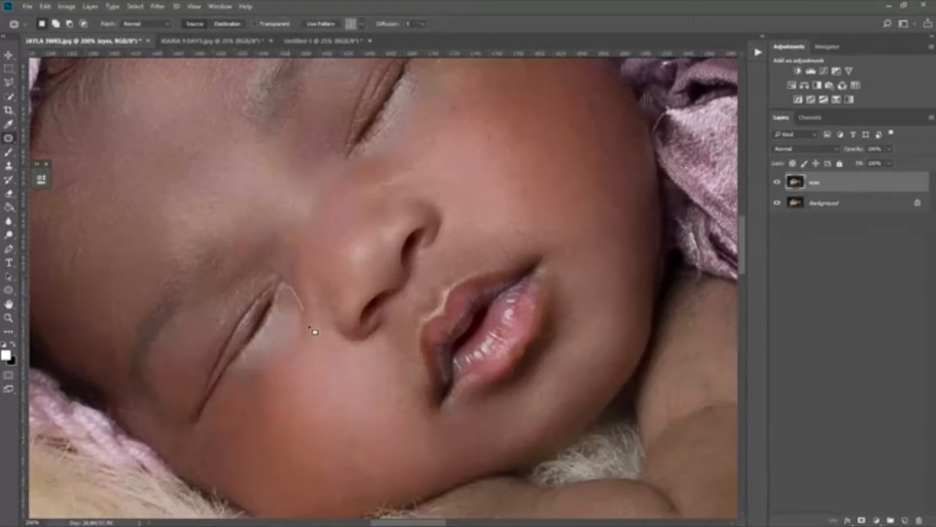
Step: Blend the patched skin between the inner corner of the eye nearest the fur and the cheek with further patches
{"action": "left_click_drag", "start_coordinate": [287, 297], "coordinate": [341, 390]}
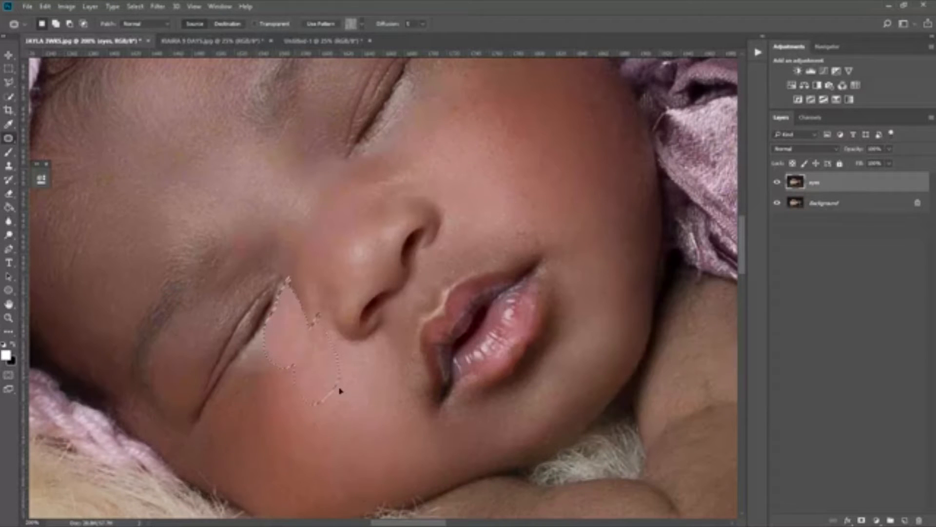
{"action": "key", "text": "ctrl+d"}
{"action": "key", "text": "ctrl+d"}
{"action": "mouse_move", "coordinate": [288, 349]}
{"action": "left_mouse_down"}
{"action": "mouse_move", "coordinate": [261, 362]}
{"action": "mouse_move", "coordinate": [278, 337]}
{"action": "left_mouse_up"}
{"action": "left_click_drag", "start_coordinate": [273, 356], "coordinate": [301, 400]}
{"action": "key", "text": "ctrl+d"}
Step: Patch the crease on the eyelid of the eye nearest the ribbon
{"action": "scroll", "coordinate": [326, 363], "scroll_direction": "up", "scroll_amount": 1}
{"action": "scroll", "coordinate": [331, 363], "scroll_direction": "up", "scroll_amount": 1}
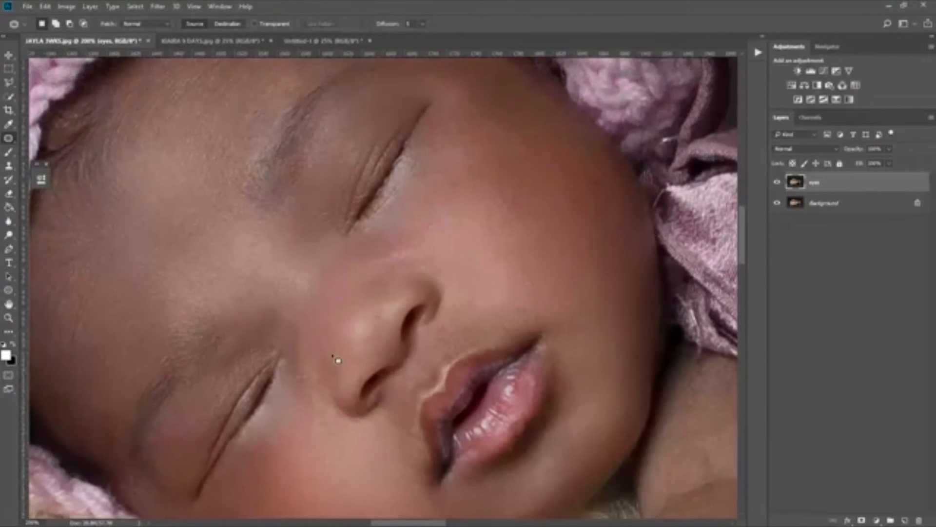
{"action": "scroll", "coordinate": [335, 359], "scroll_direction": "down", "scroll_amount": 1}
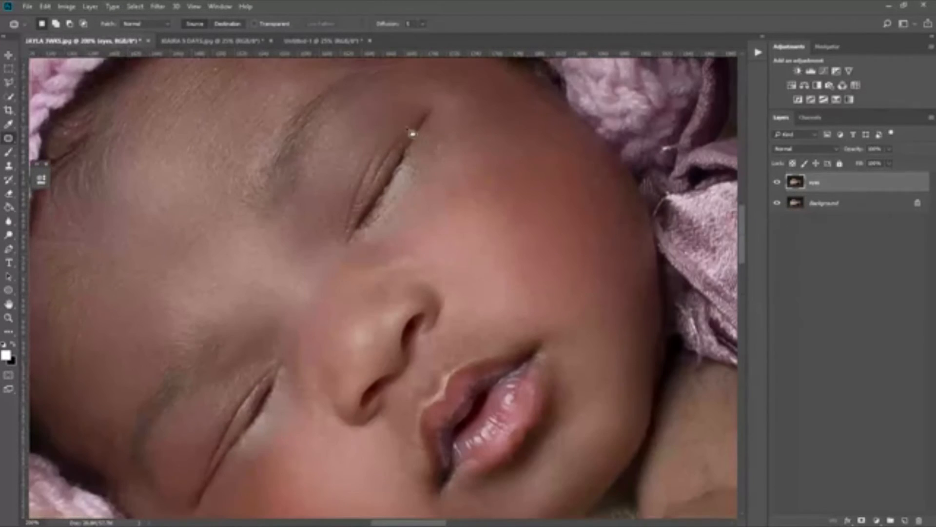
{"action": "mouse_move", "coordinate": [414, 126]}
{"action": "left_mouse_down"}
{"action": "mouse_move", "coordinate": [368, 194]}
{"action": "mouse_move", "coordinate": [365, 219]}
{"action": "mouse_move", "coordinate": [346, 232]}
{"action": "mouse_move", "coordinate": [351, 199]}
{"action": "mouse_move", "coordinate": [336, 187]}
{"action": "left_mouse_up"}
{"action": "key", "text": "ctrl+d"}
Step: Patch the creases along the eyelid of the eye nearest the fur
{"action": "scroll", "coordinate": [338, 302], "scroll_direction": "down", "scroll_amount": 2}
{"action": "scroll", "coordinate": [340, 309], "scroll_direction": "down", "scroll_amount": 3}
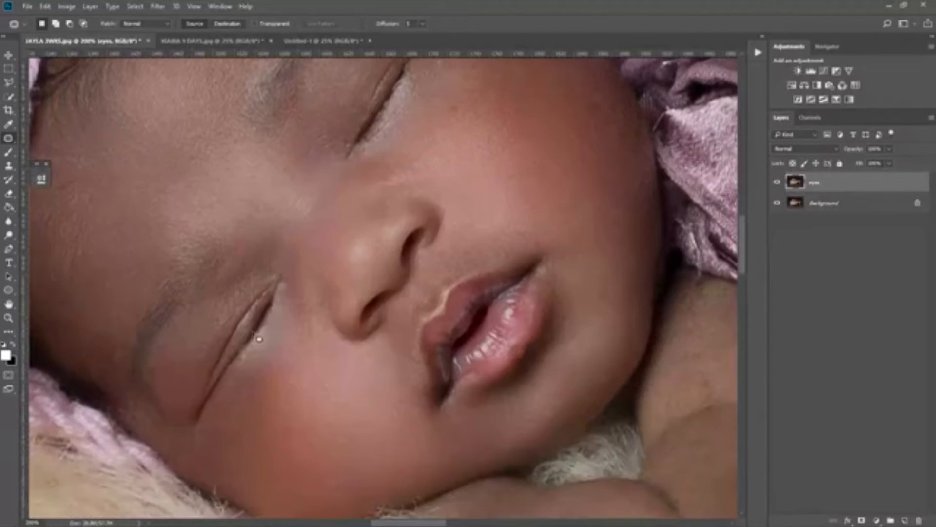
{"action": "mouse_move", "coordinate": [285, 293]}
{"action": "left_mouse_down"}
{"action": "mouse_move", "coordinate": [249, 324]}
{"action": "mouse_move", "coordinate": [287, 310]}
{"action": "mouse_move", "coordinate": [286, 288]}
{"action": "mouse_move", "coordinate": [230, 363]}
{"action": "left_mouse_up"}
{"action": "key", "text": "ctrl+d"}
{"action": "mouse_move", "coordinate": [285, 289]}
{"action": "left_mouse_down"}
{"action": "mouse_move", "coordinate": [211, 394]}
{"action": "mouse_move", "coordinate": [228, 362]}
{"action": "left_mouse_up"}
{"action": "left_click_drag", "start_coordinate": [234, 341], "coordinate": [205, 340]}
{"action": "key", "text": "ctrl+d"}
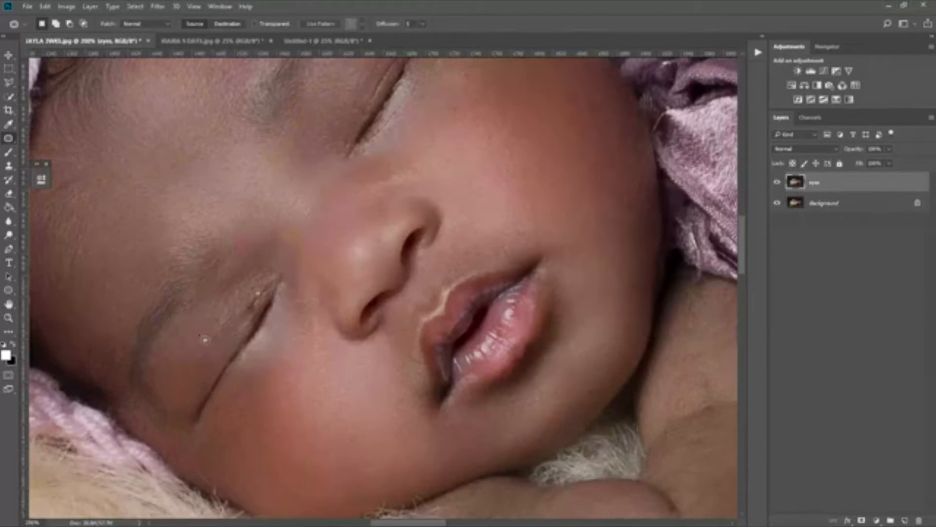
{"action": "mouse_move", "coordinate": [281, 298]}
{"action": "left_mouse_down"}
{"action": "mouse_move", "coordinate": [256, 300]}
{"action": "mouse_move", "coordinate": [254, 321]}
{"action": "mouse_move", "coordinate": [224, 331]}
{"action": "mouse_move", "coordinate": [197, 325]}
{"action": "mouse_move", "coordinate": [209, 323]}
{"action": "left_mouse_up"}
{"action": "key", "text": "ctrl+d"}
{"action": "scroll", "coordinate": [366, 331], "scroll_direction": "down", "scroll_amount": 1}
{"action": "scroll", "coordinate": [377, 317], "scroll_direction": "up", "scroll_amount": 4}
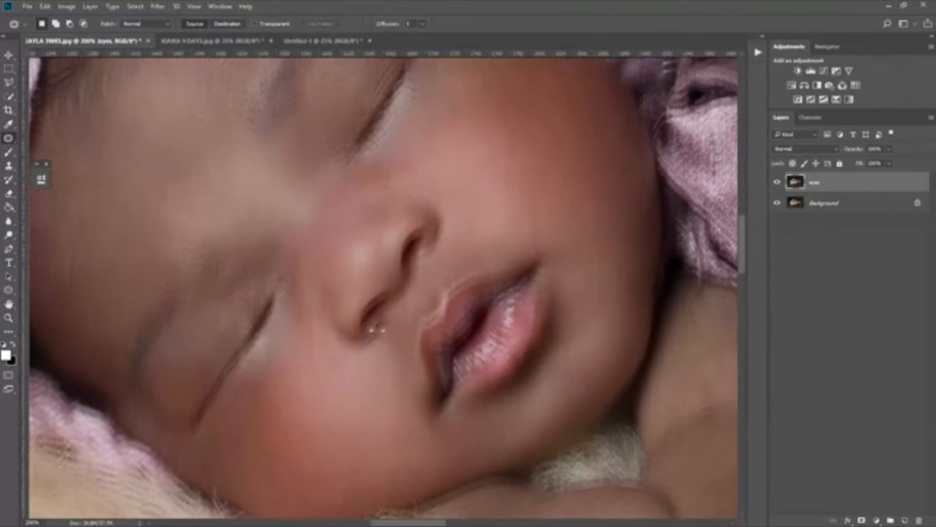
Step: Compare the eyes layer on and off and lower its opacity to about 36% for a more natural result
{"action": "scroll", "coordinate": [384, 303], "scroll_direction": "up", "scroll_amount": 1}
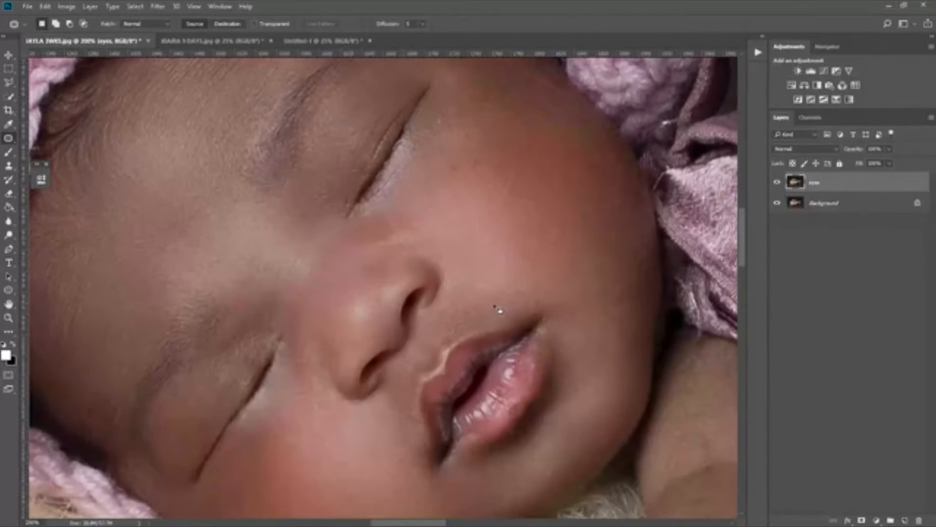
{"action": "left_click", "coordinate": [776, 182]}
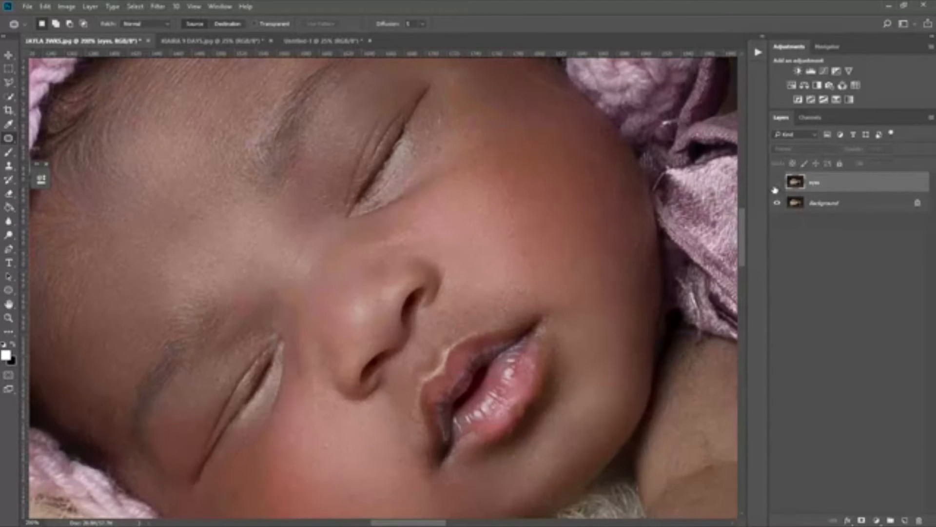
{"action": "left_click", "coordinate": [776, 184]}
{"action": "left_click", "coordinate": [887, 150]}
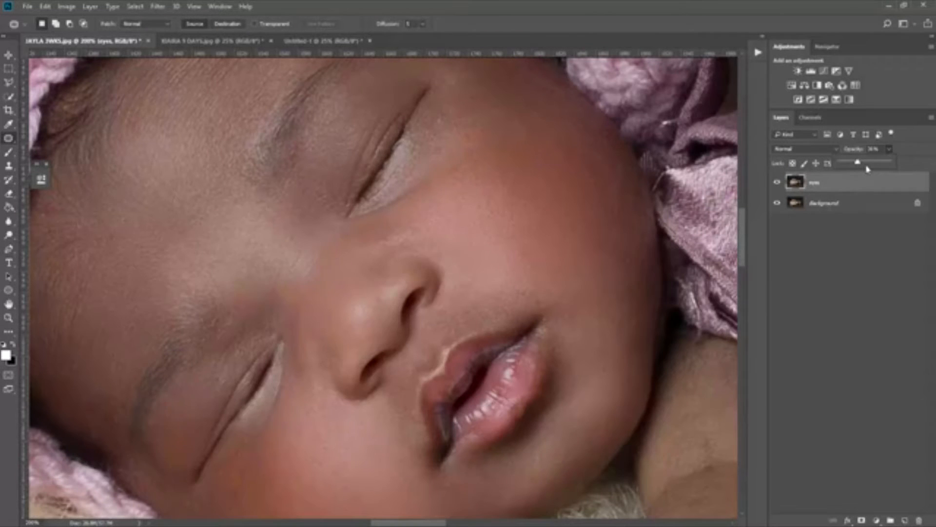
{"action": "left_click", "coordinate": [852, 180]}
Step: Stamp all visible layers onto a new top layer and hide the eyes layer
{"action": "key", "text": "ctrl+shift+alt+e"}
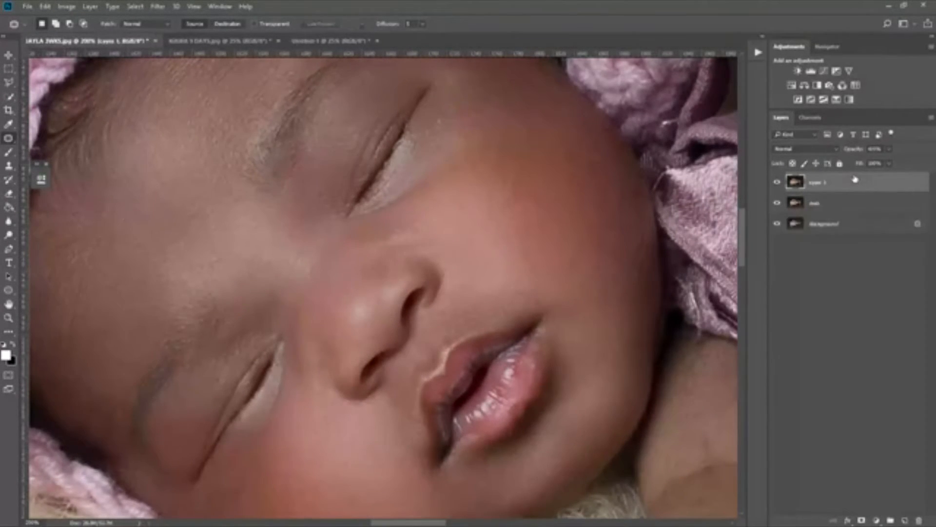
{"action": "left_click", "coordinate": [777, 204]}
Step: Compare the face before and after the eye retouching by toggling Layer 1 at wider views
{"action": "key", "text": "z"}
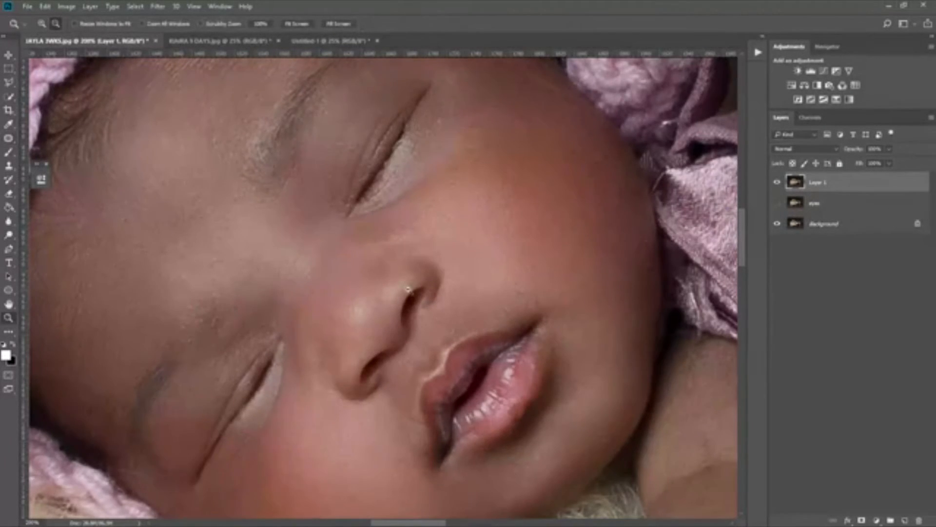
{"action": "left_click", "coordinate": [408, 289], "text": "alt"}
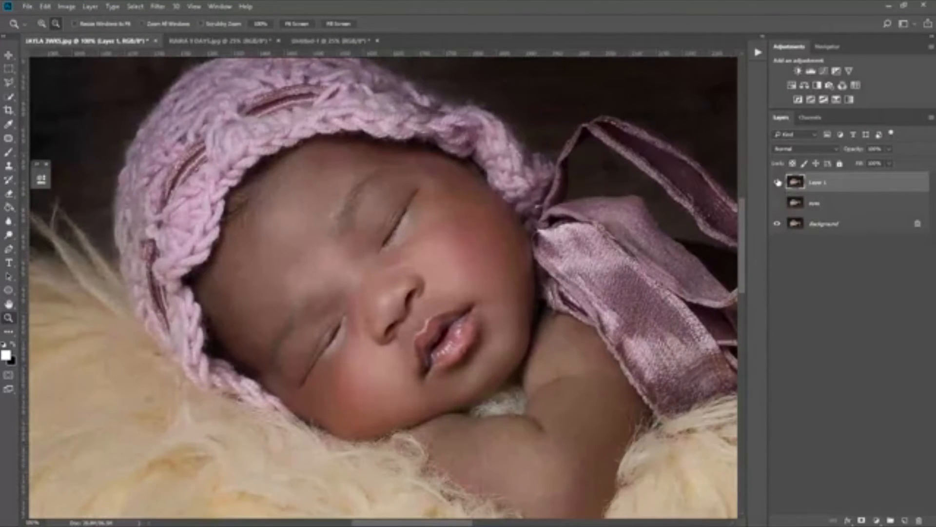
{"action": "left_click", "coordinate": [778, 182]}
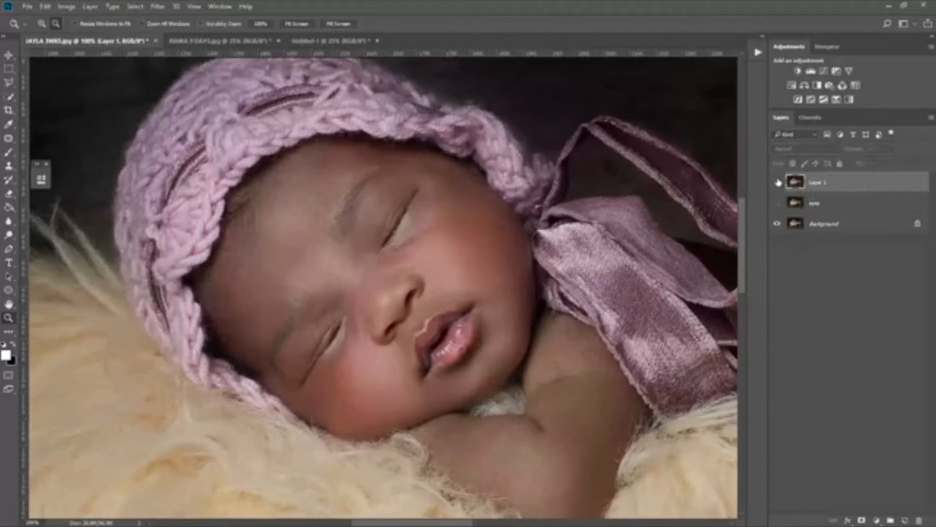
{"action": "left_click", "coordinate": [446, 326], "text": "alt"}
{"action": "left_click", "coordinate": [778, 183]}
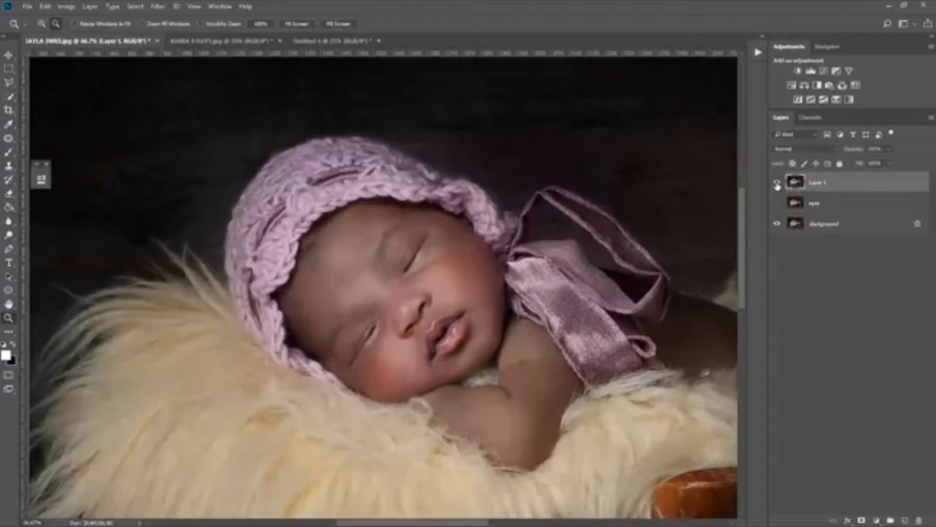
{"action": "left_click", "coordinate": [777, 183]}
{"action": "left_click", "coordinate": [778, 182]}
{"action": "left_click", "coordinate": [778, 183]}
{"action": "left_click", "coordinate": [778, 183]}
{"action": "left_click", "coordinate": [778, 183]}
{"action": "left_click", "coordinate": [778, 183]}
{"action": "left_click", "coordinate": [777, 183]}
{"action": "left_click", "coordinate": [778, 184]}
{"action": "left_click", "coordinate": [778, 183]}
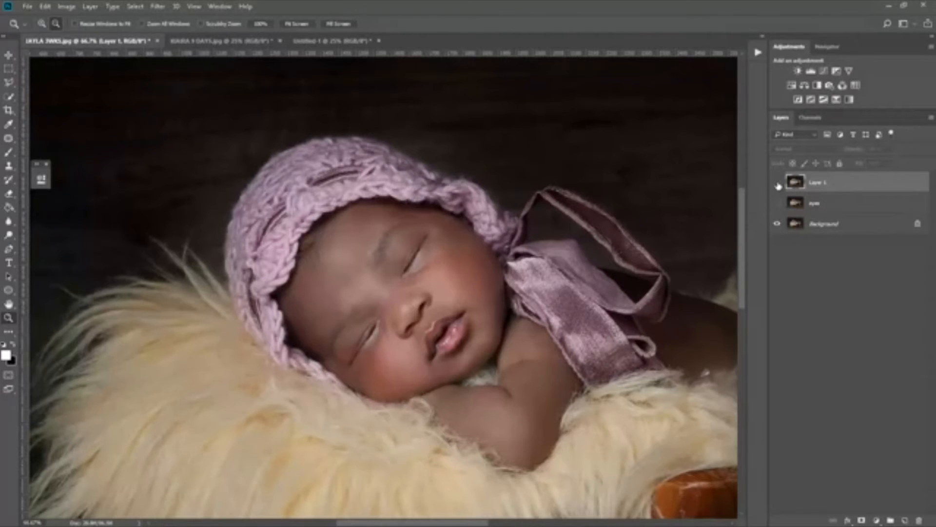
{"action": "left_click", "coordinate": [778, 184]}
Step: Flatten the image and discard the hidden eyes layer
{"action": "left_click", "coordinate": [889, 148]}
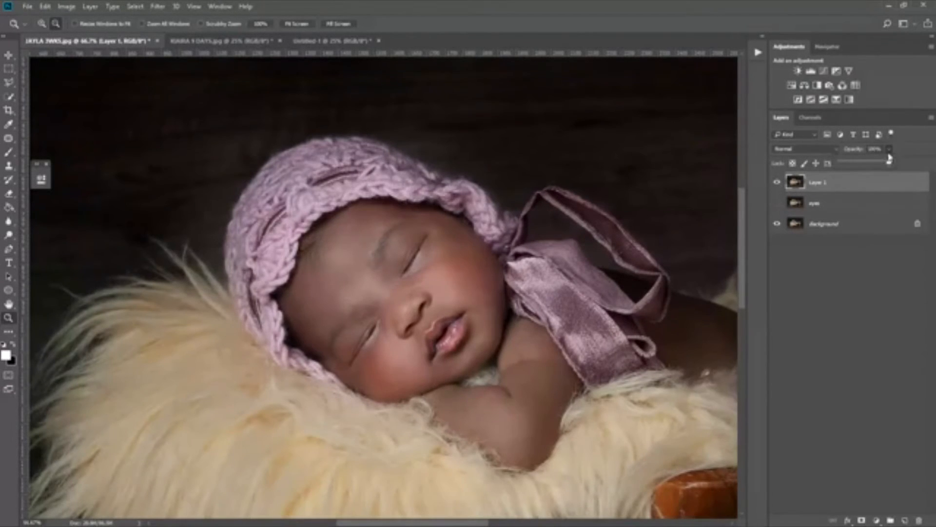
{"action": "right_click", "coordinate": [847, 224]}
{"action": "left_click", "coordinate": [839, 337]}
{"action": "left_click", "coordinate": [423, 205]}
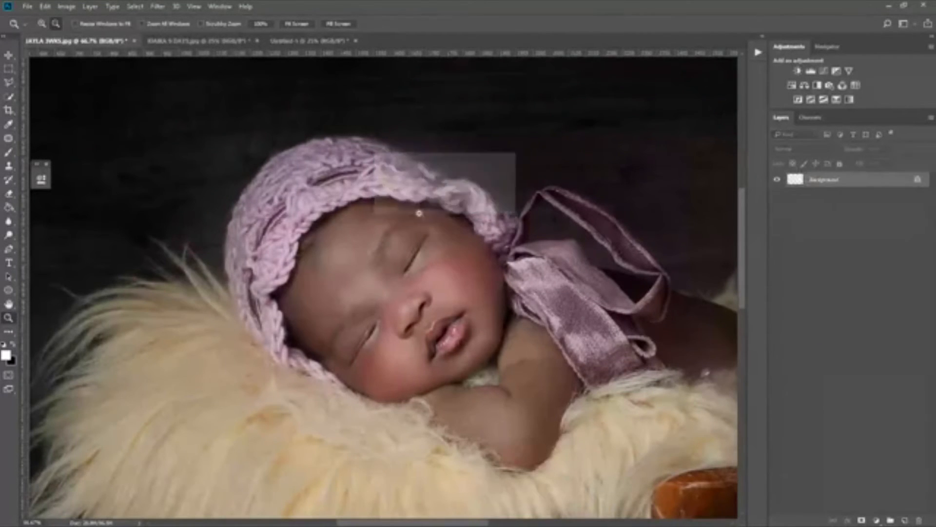
Step: Compare the whole retouched newborn photo with the original version in the Untitled-1 document
{"action": "left_click", "coordinate": [420, 328], "text": "alt"}
{"action": "left_click", "coordinate": [420, 328], "text": "alt"}
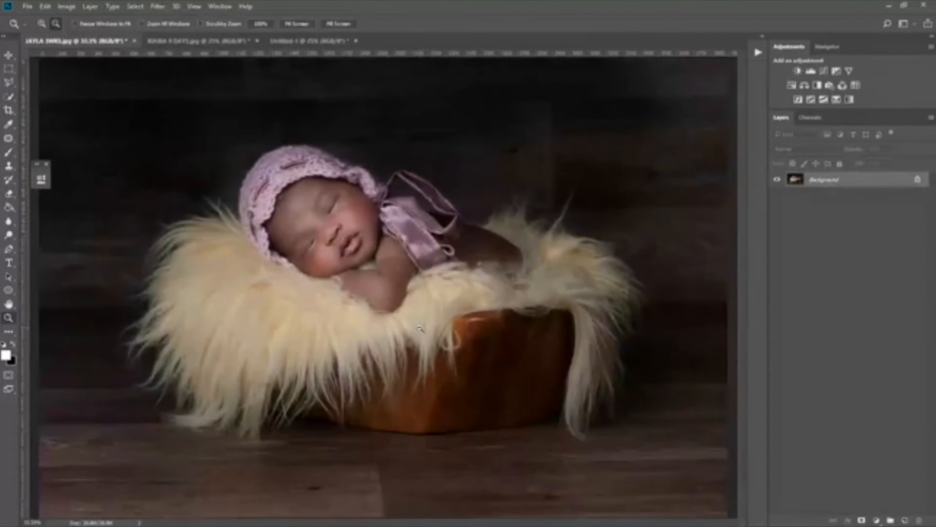
{"action": "left_click", "coordinate": [420, 328], "text": "alt"}
{"action": "left_click", "coordinate": [295, 42]}
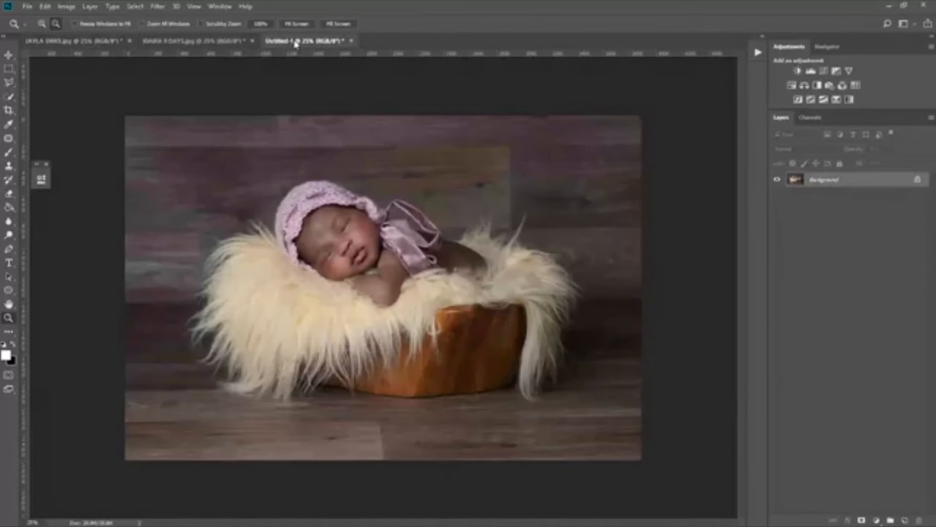
{"action": "left_click", "coordinate": [94, 41]}
{"action": "left_click", "coordinate": [286, 43]}
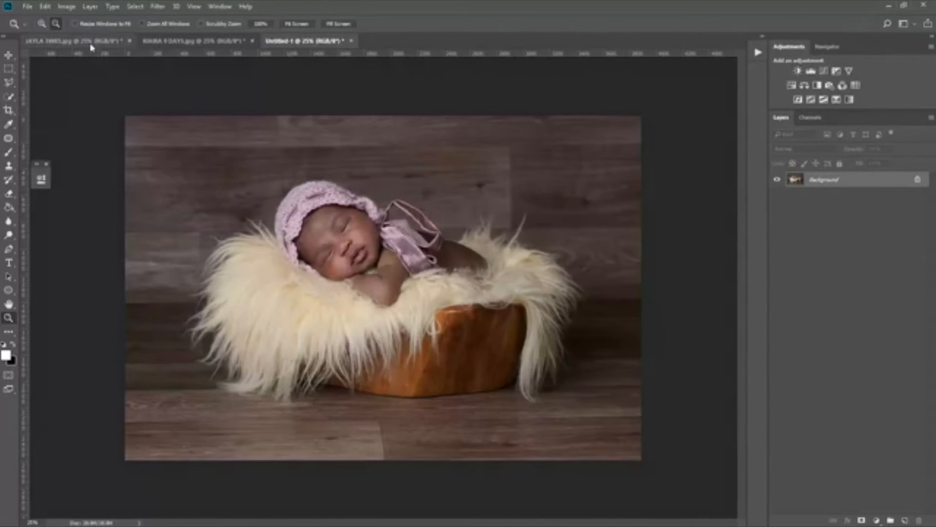
{"action": "left_click", "coordinate": [91, 44]}
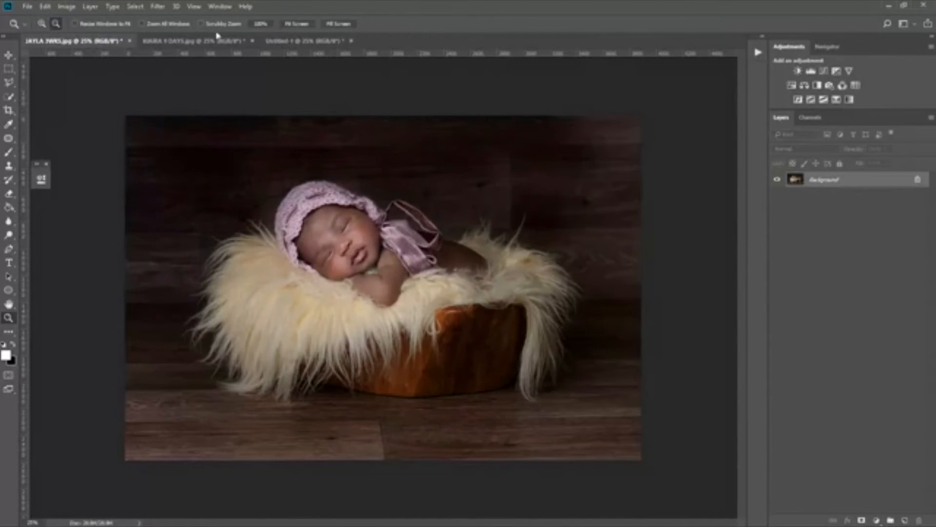
{"action": "left_click", "coordinate": [312, 42]}
{"action": "left_click", "coordinate": [110, 44]}
Step: Run the Dramatic Vignette action from the Finishing Touches group on the retouched photo
{"action": "left_click", "coordinate": [759, 54]}
{"action": "left_click_drag", "start_coordinate": [635, 50], "coordinate": [771, 110]}
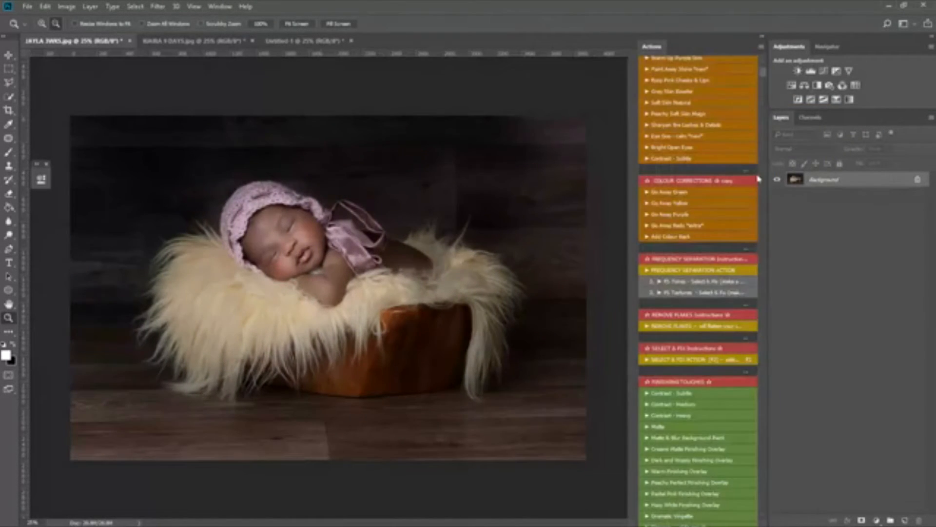
{"action": "scroll", "coordinate": [743, 419], "scroll_direction": "down", "scroll_amount": 2}
{"action": "scroll", "coordinate": [708, 434], "scroll_direction": "down", "scroll_amount": 3}
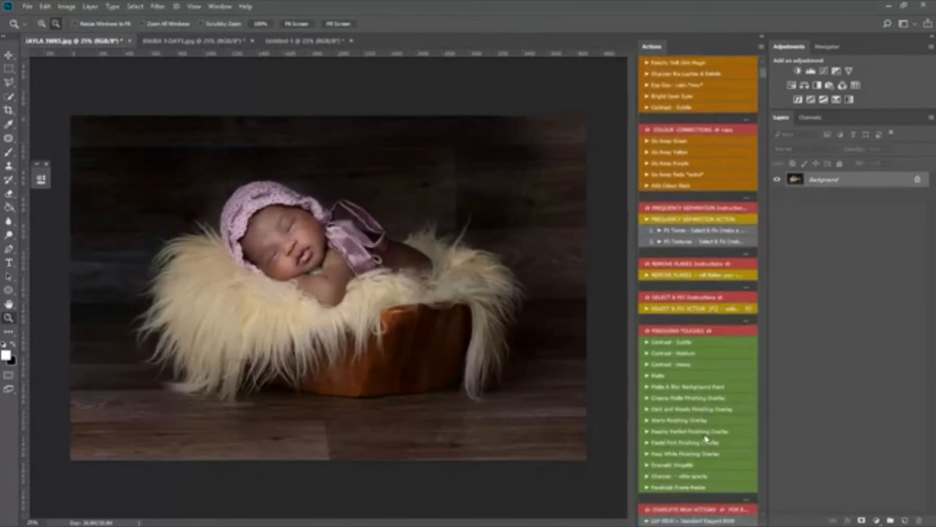
{"action": "left_click", "coordinate": [709, 448]}
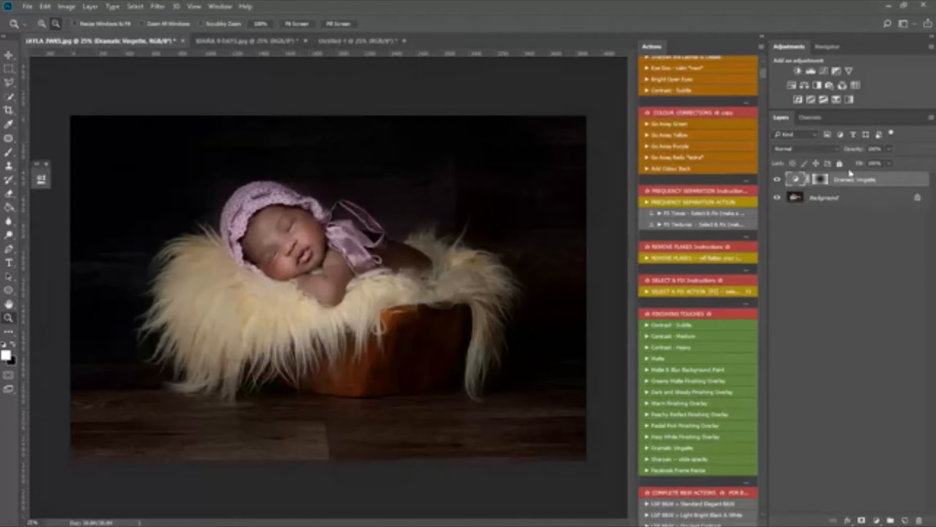
Step: Target the Dramatic Vignette layer mask and prepare a larger soft brush with black as the foreground colour
{"action": "key", "text": "b"}
{"action": "key", "text": "x"}
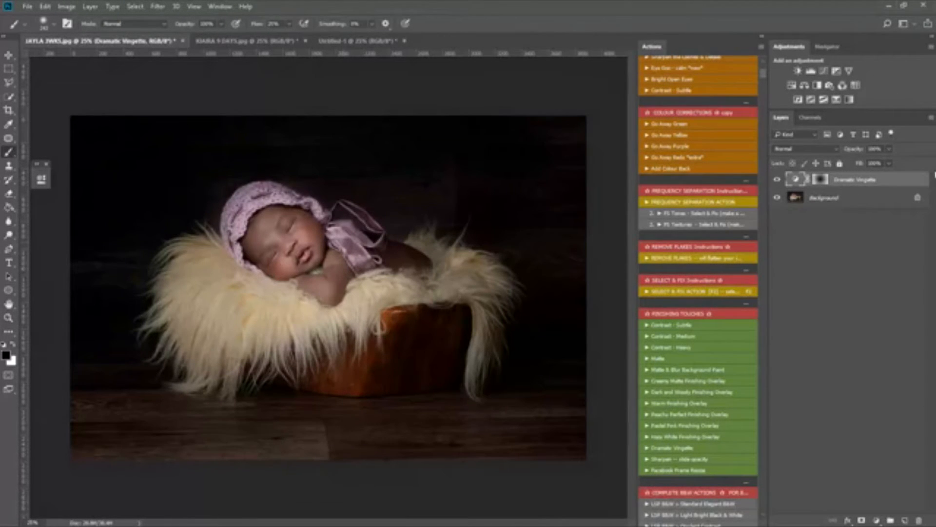
{"action": "left_click", "coordinate": [823, 184]}
{"action": "right_click", "coordinate": [390, 303]}
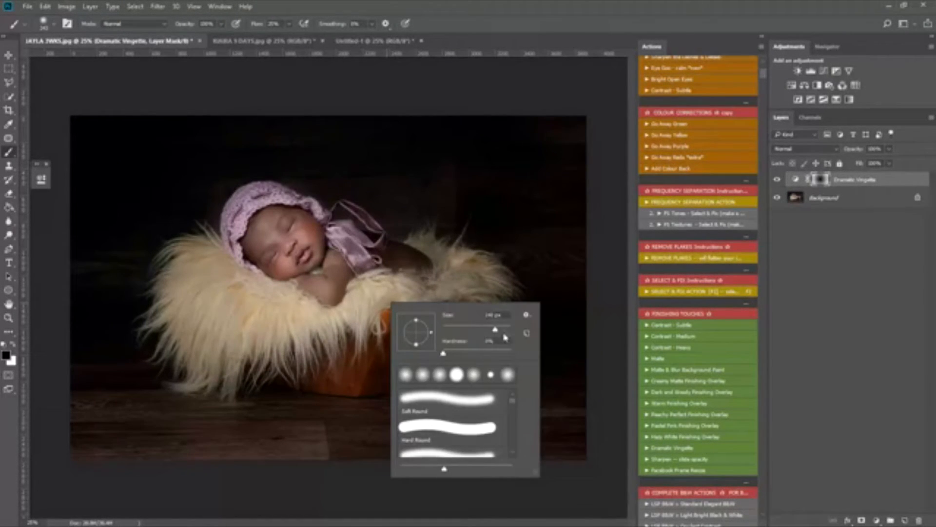
{"action": "left_click_drag", "start_coordinate": [508, 331], "coordinate": [503, 331]}
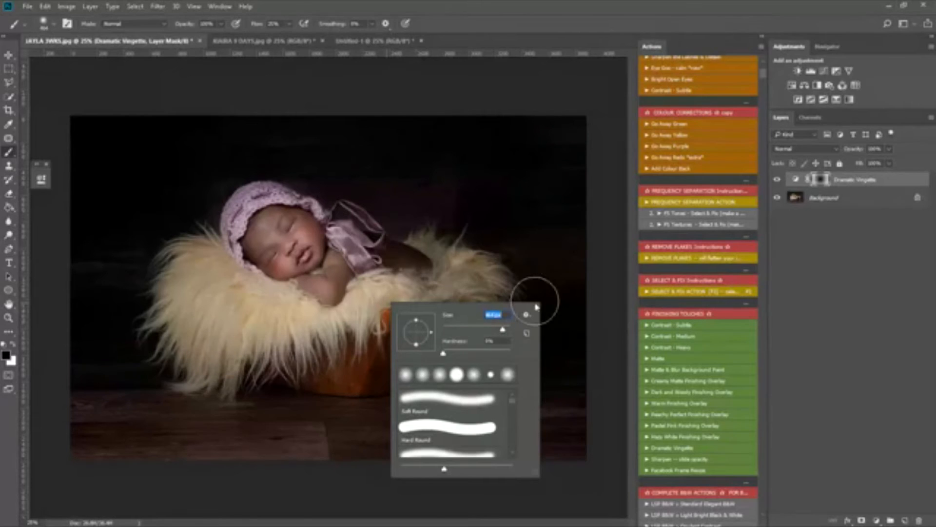
{"action": "left_click", "coordinate": [844, 191]}
Step: Lower the Dramatic Vignette layer's opacity to about 90%
{"action": "left_click", "coordinate": [888, 178]}
{"action": "left_click", "coordinate": [890, 150]}
{"action": "mouse_move", "coordinate": [890, 163]}
{"action": "left_mouse_down"}
{"action": "mouse_move", "coordinate": [856, 163]}
{"action": "mouse_move", "coordinate": [919, 167]}
{"action": "mouse_move", "coordinate": [884, 164]}
{"action": "left_mouse_up"}
{"action": "left_click", "coordinate": [882, 185]}
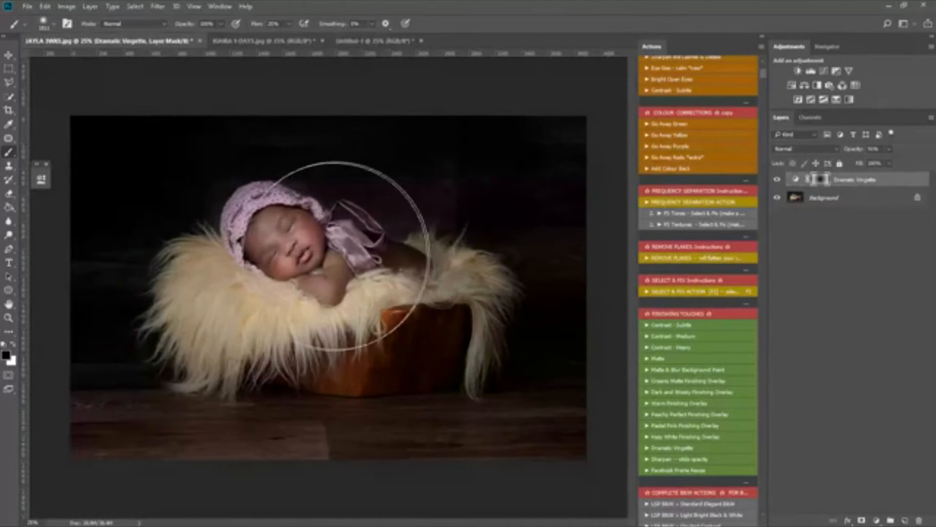
Step: Paint black on the vignette mask over the baby and the fur, and check the layer on and off
{"action": "key", "text": "x"}
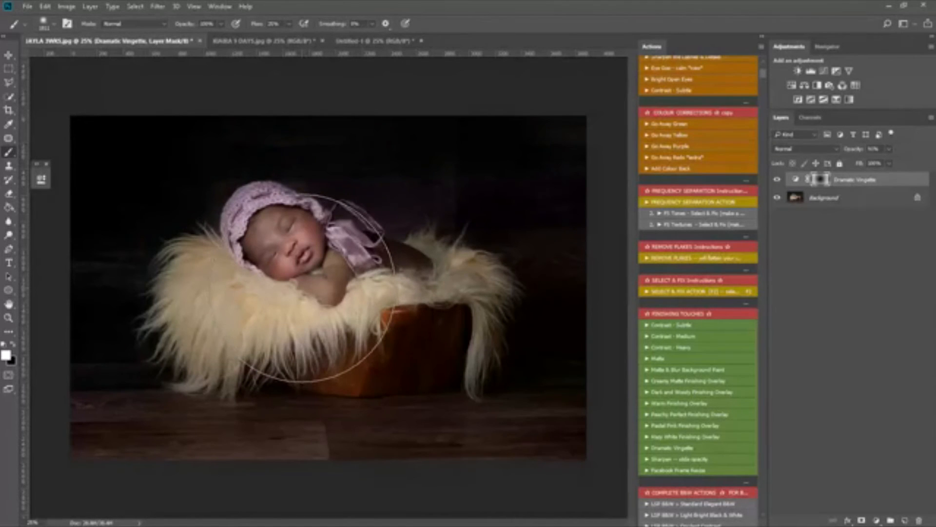
{"action": "key", "text": "x"}
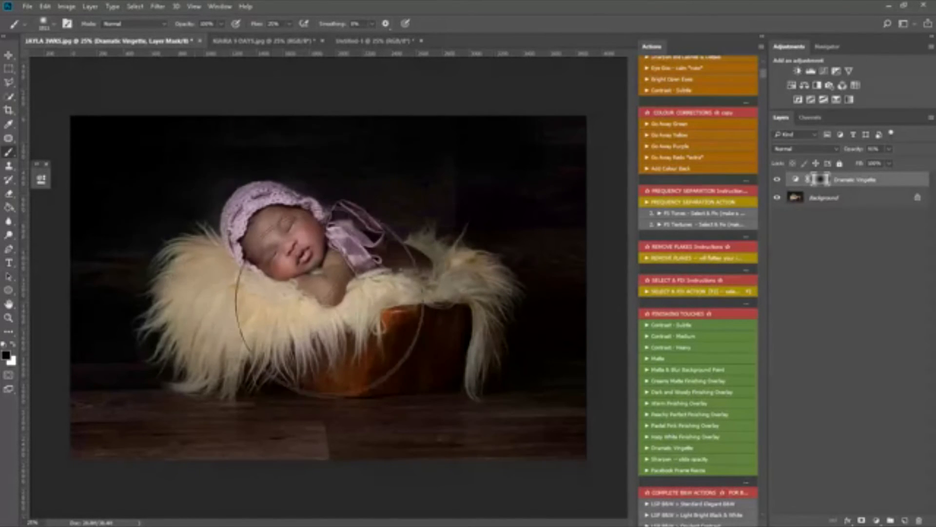
{"action": "mouse_move", "coordinate": [321, 289]}
{"action": "left_mouse_down"}
{"action": "mouse_move", "coordinate": [148, 175]}
{"action": "mouse_move", "coordinate": [305, 287]}
{"action": "mouse_move", "coordinate": [277, 287]}
{"action": "mouse_move", "coordinate": [337, 280]}
{"action": "mouse_move", "coordinate": [255, 209]}
{"action": "mouse_move", "coordinate": [352, 282]}
{"action": "mouse_move", "coordinate": [262, 277]}
{"action": "mouse_move", "coordinate": [277, 288]}
{"action": "left_mouse_up"}
{"action": "left_click", "coordinate": [778, 180]}
{"action": "left_click", "coordinate": [775, 180]}
{"action": "left_click", "coordinate": [775, 180]}
{"action": "left_click", "coordinate": [776, 180]}
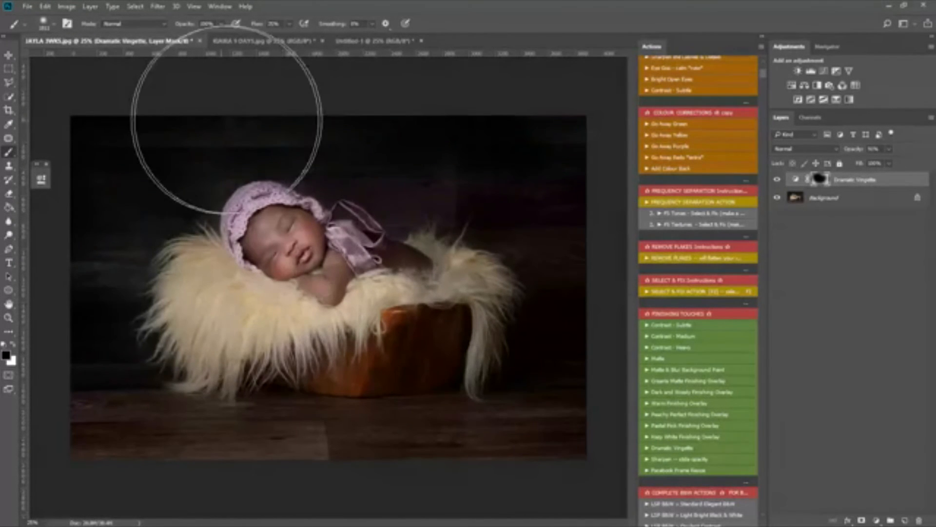
Step: Run the Warm Up Purple Skin action from the Baby Skin group
{"action": "scroll", "coordinate": [664, 339], "scroll_direction": "up", "scroll_amount": 8}
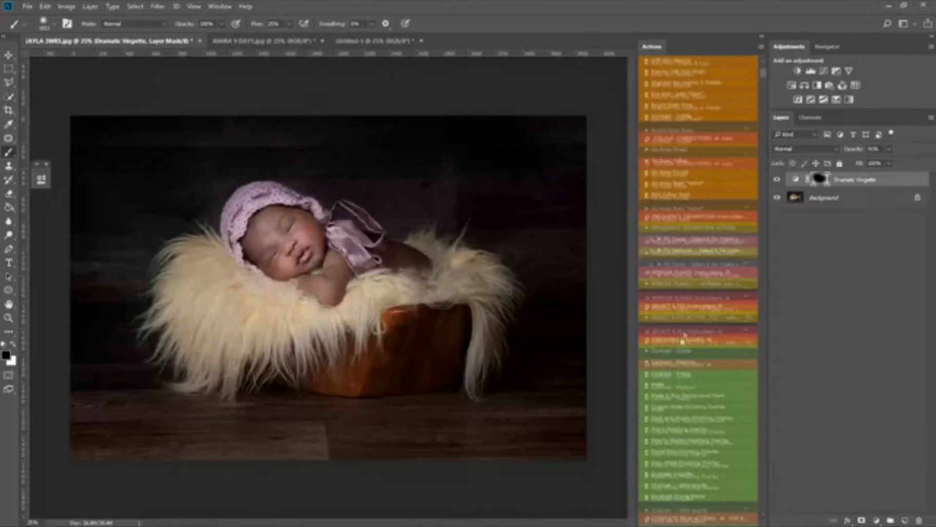
{"action": "scroll", "coordinate": [709, 328], "scroll_direction": "up", "scroll_amount": 2}
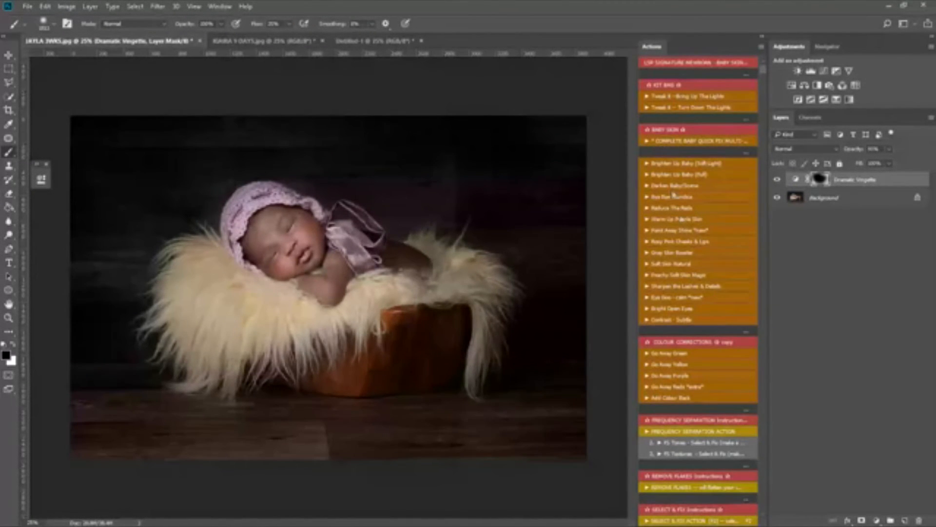
{"action": "left_click", "coordinate": [682, 219]}
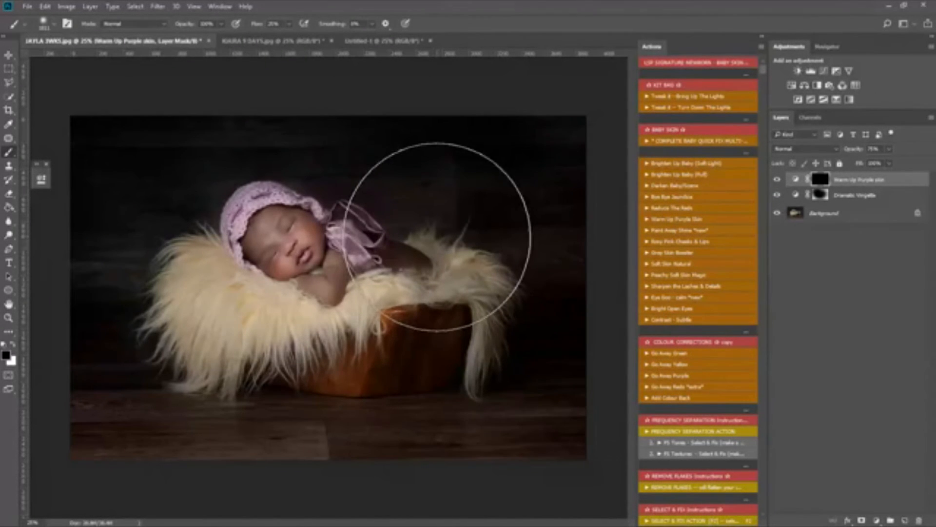
Step: Paint white on the Warm Up Purple Skin mask over the backdrop and floor with a large soft brush
{"action": "key", "text": "x"}
{"action": "right_click", "coordinate": [445, 228]}
{"action": "left_click", "coordinate": [565, 246]}
{"action": "left_click_drag", "start_coordinate": [565, 242], "coordinate": [563, 242]}
{"action": "left_click", "coordinate": [442, 151]}
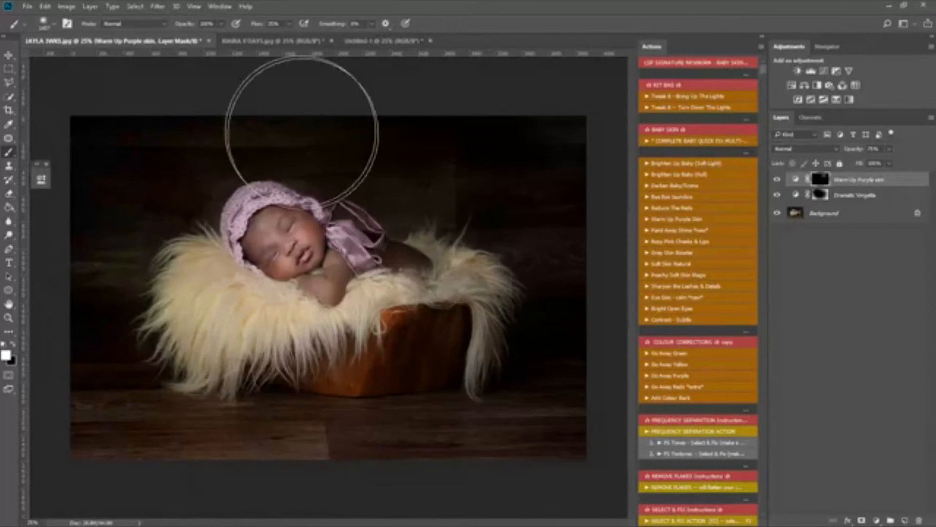
{"action": "left_click_drag", "start_coordinate": [396, 453], "coordinate": [427, 415]}
Step: Refine the Warm Up Purple Skin mask around the bonnet and fur with a smaller soft brush
{"action": "key", "text": "z"}
{"action": "left_click", "coordinate": [275, 215]}
{"action": "key", "text": "b"}
{"action": "right_click", "coordinate": [386, 236]}
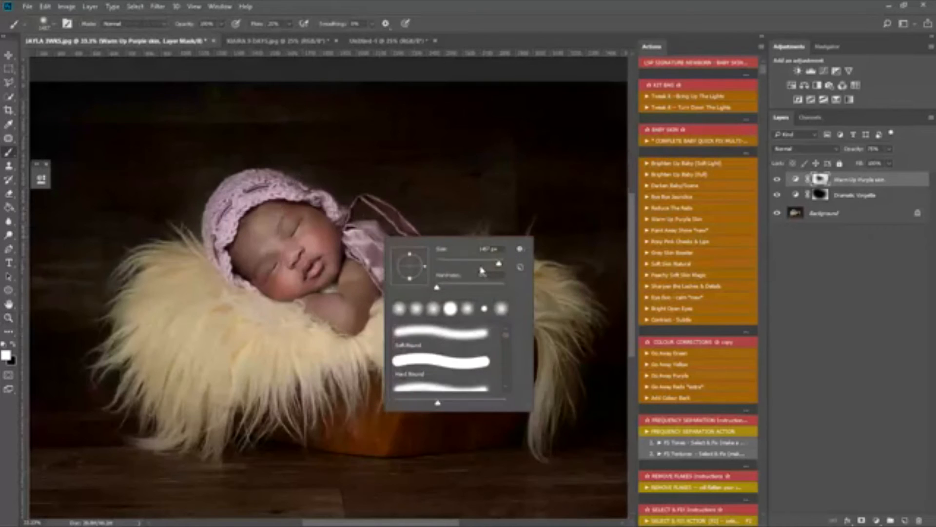
{"action": "left_click_drag", "start_coordinate": [496, 268], "coordinate": [485, 265]}
{"action": "key", "text": "Return"}
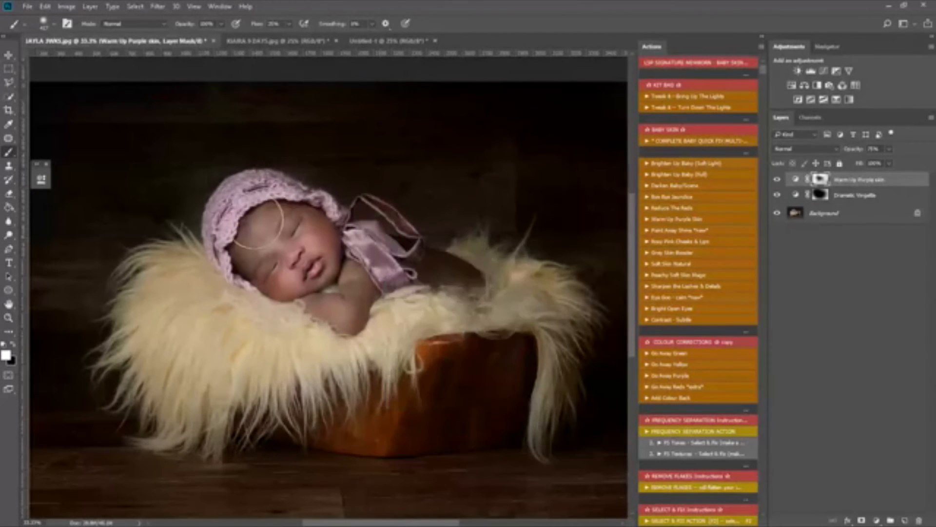
{"action": "mouse_move", "coordinate": [329, 166]}
{"action": "left_mouse_down"}
{"action": "mouse_move", "coordinate": [206, 193]}
{"action": "mouse_move", "coordinate": [352, 209]}
{"action": "mouse_move", "coordinate": [386, 229]}
{"action": "mouse_move", "coordinate": [319, 182]}
{"action": "mouse_move", "coordinate": [284, 171]}
{"action": "mouse_move", "coordinate": [231, 235]}
{"action": "mouse_move", "coordinate": [279, 178]}
{"action": "mouse_move", "coordinate": [169, 222]}
{"action": "mouse_move", "coordinate": [204, 188]}
{"action": "mouse_move", "coordinate": [235, 246]}
{"action": "mouse_move", "coordinate": [196, 273]}
{"action": "mouse_move", "coordinate": [217, 177]}
{"action": "mouse_move", "coordinate": [163, 276]}
{"action": "mouse_move", "coordinate": [248, 368]}
{"action": "left_mouse_up"}
{"action": "key", "text": "ctrl+space"}
{"action": "key", "text": "x"}
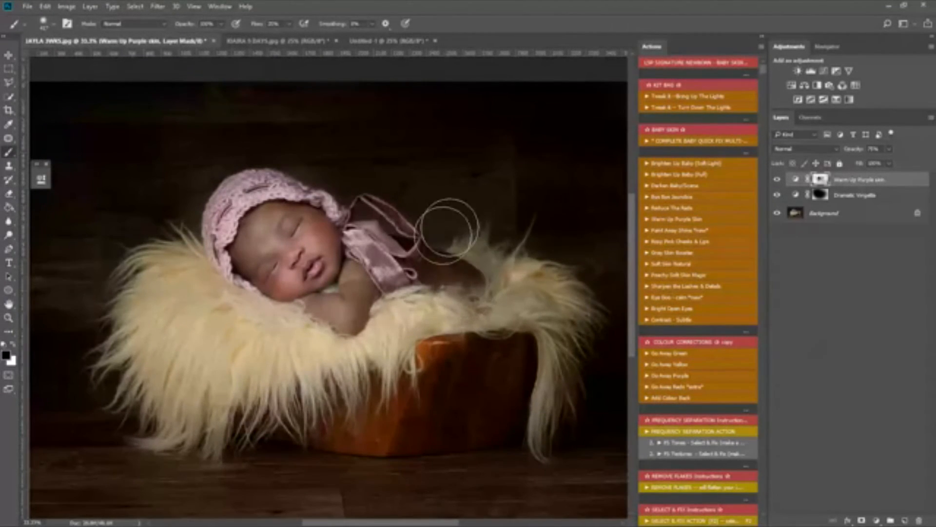
Step: Compare the whole photo with the Warm Up Purple Skin layer on and off
{"action": "key", "text": "alt+space"}
{"action": "left_click", "coordinate": [421, 338], "text": "alt"}
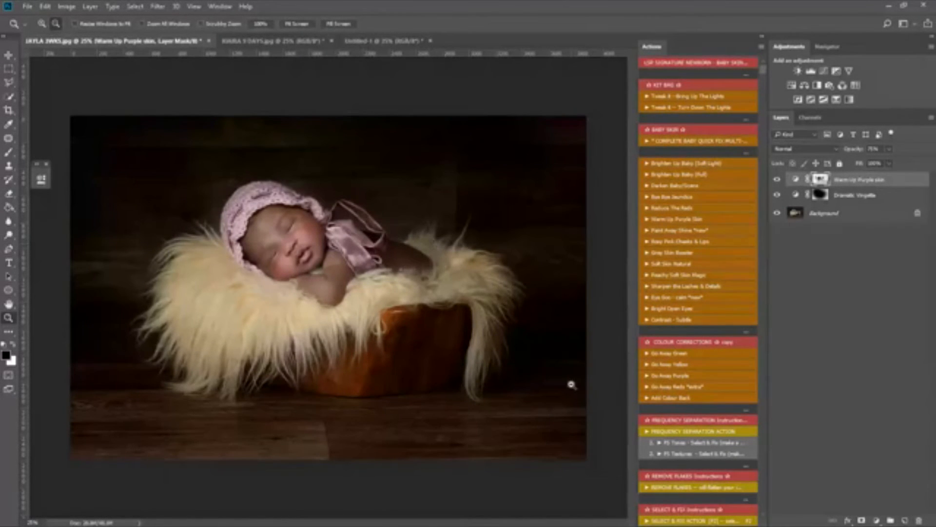
{"action": "left_click", "coordinate": [778, 181]}
{"action": "left_click", "coordinate": [778, 180]}
{"action": "left_click", "coordinate": [777, 181]}
{"action": "left_click", "coordinate": [777, 181]}
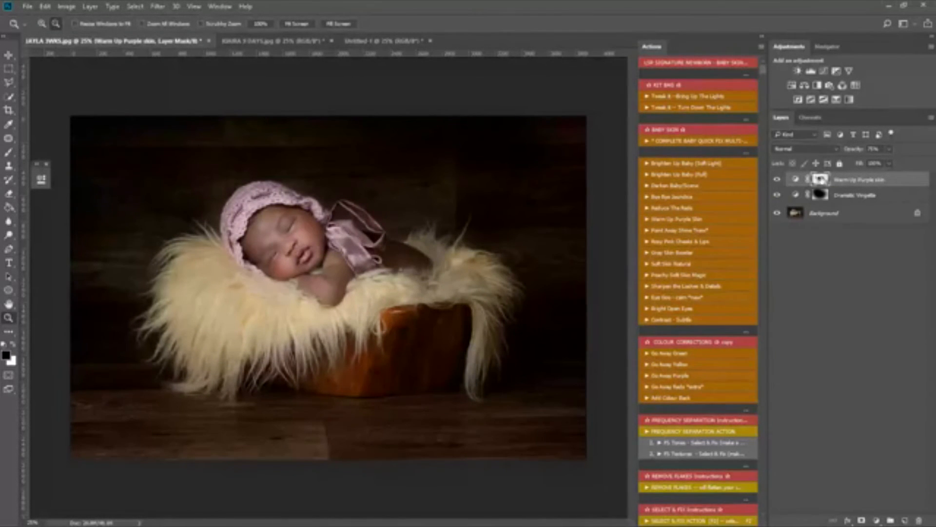
{"action": "left_click", "coordinate": [778, 179]}
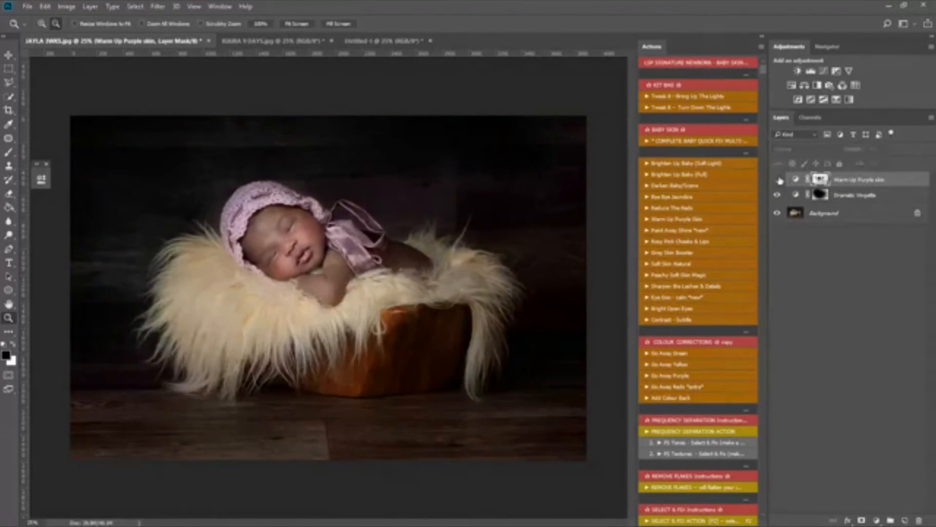
Step: Check the Warm Up Purple Skin effect and compare the edited photo with the untouched copy in Untitled-1
{"action": "left_click", "coordinate": [778, 180]}
{"action": "left_click", "coordinate": [779, 180]}
{"action": "left_click", "coordinate": [779, 181]}
{"action": "left_click", "coordinate": [779, 181]}
{"action": "left_click", "coordinate": [780, 180]}
{"action": "left_click", "coordinate": [779, 181]}
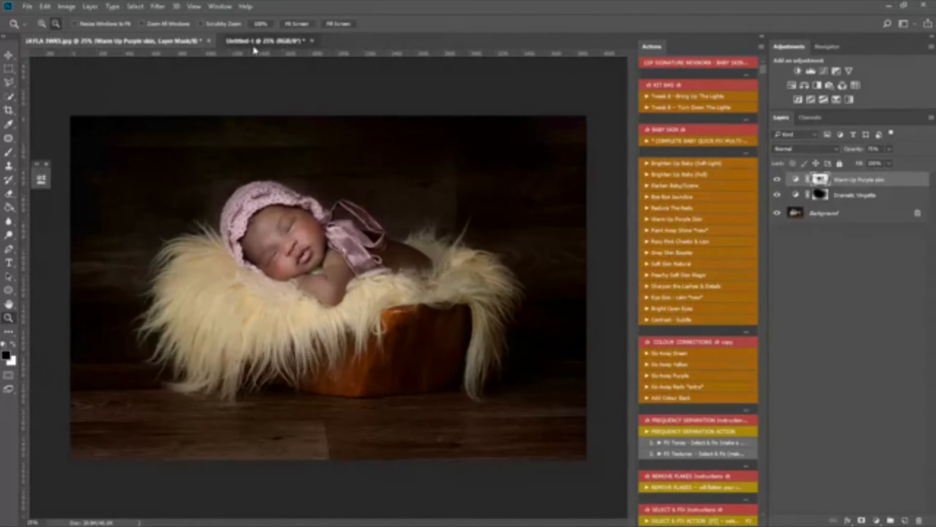
{"action": "left_click", "coordinate": [370, 42]}
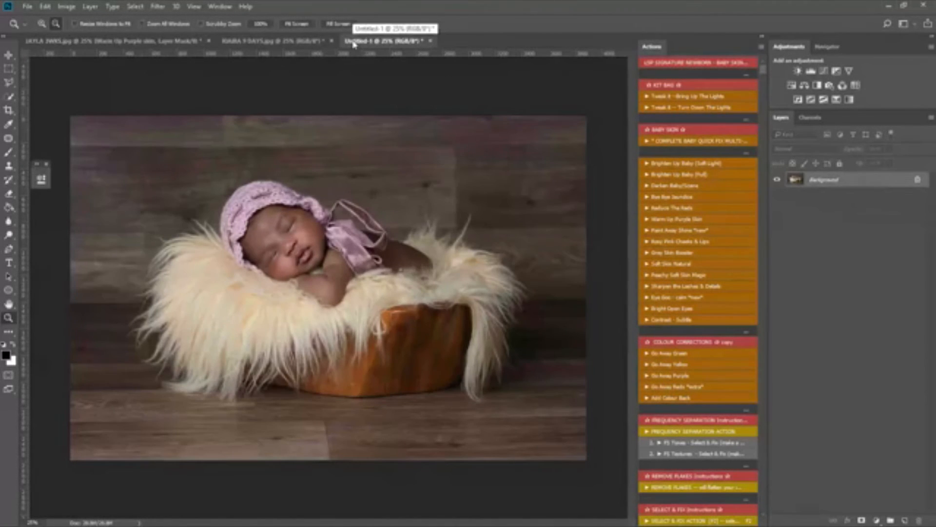
{"action": "left_click", "coordinate": [167, 43]}
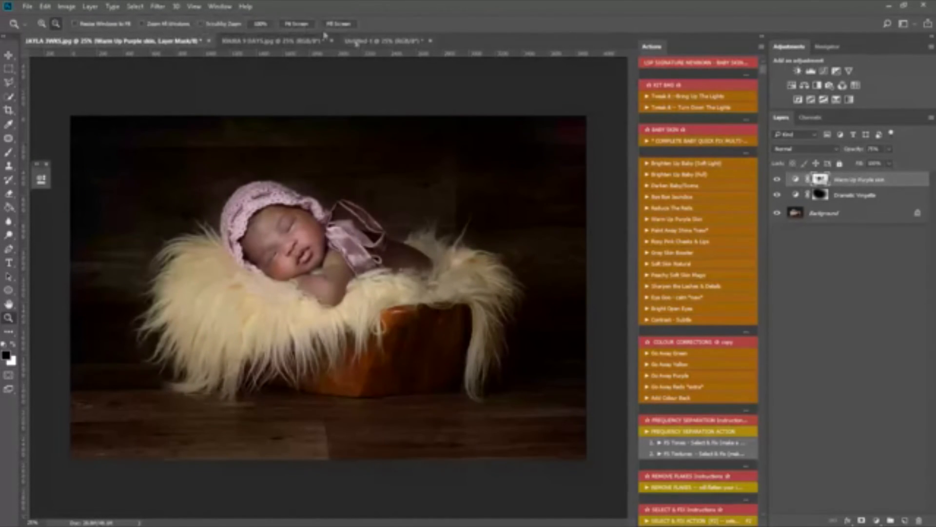
{"action": "key", "text": "ctrl+shift+Tab"}
{"action": "left_click", "coordinate": [147, 43]}
Step: Run the Sharpen the Lashes & Details action and paint white on its mask over the eyelashes and lips with a small soft brush
{"action": "left_click", "coordinate": [287, 234]}
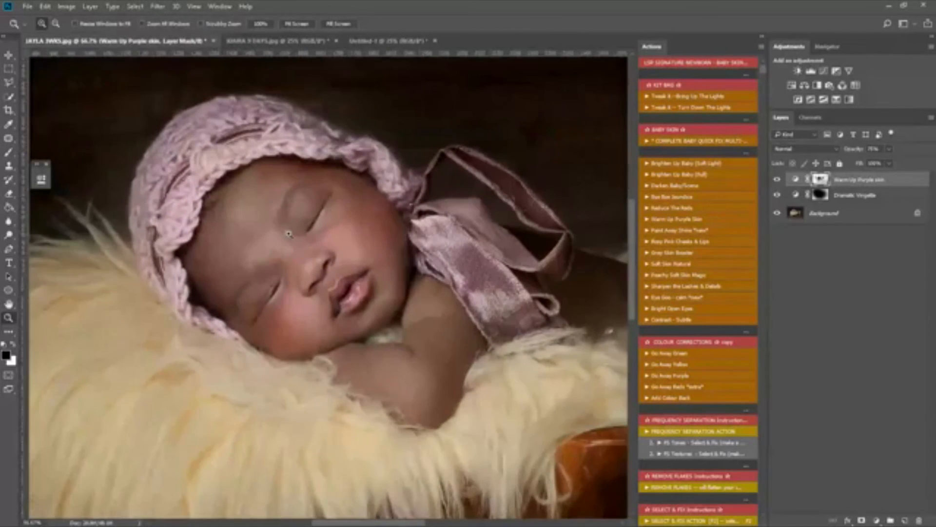
{"action": "left_click", "coordinate": [289, 234]}
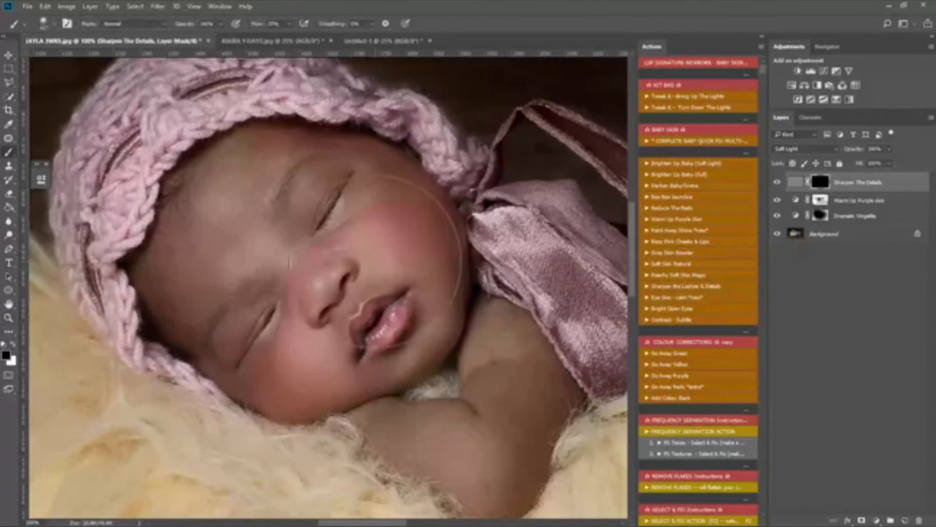
{"action": "right_click", "coordinate": [380, 262]}
{"action": "key", "text": "Return"}
{"action": "key", "text": "x"}
{"action": "right_click", "coordinate": [368, 222]}
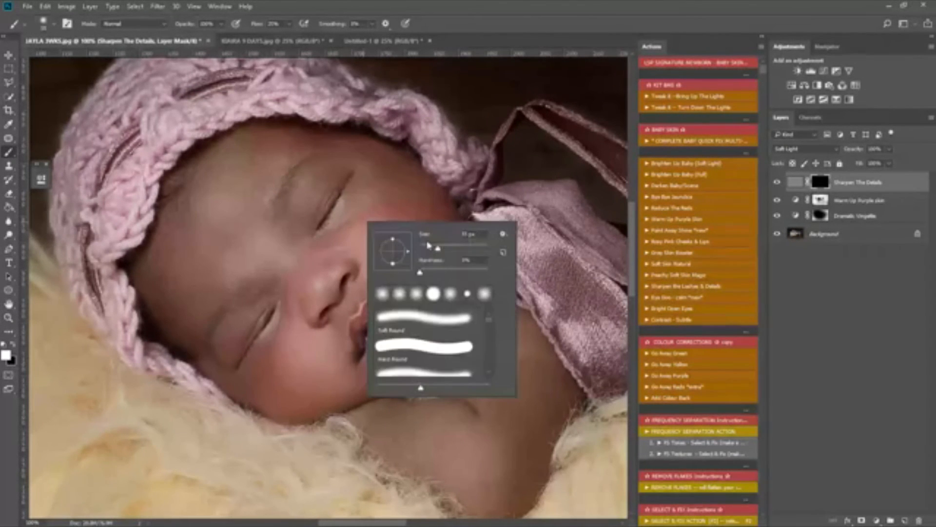
{"action": "key", "text": "Return"}
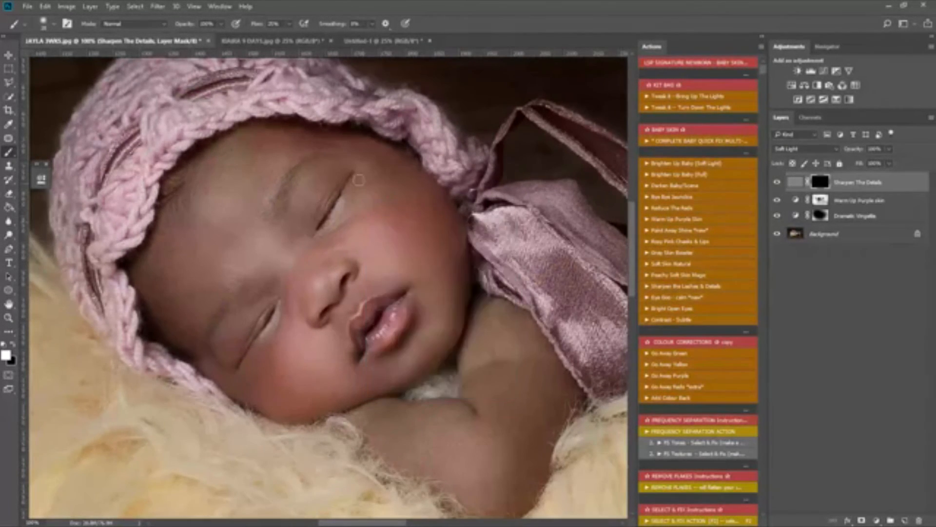
{"action": "right_click", "coordinate": [267, 306]}
{"action": "key", "text": "Return"}
{"action": "right_click", "coordinate": [447, 310]}
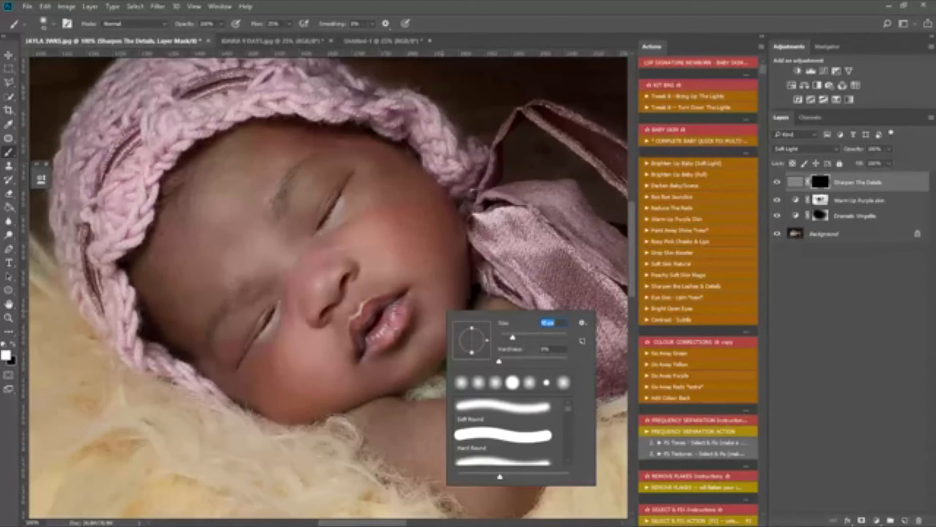
{"action": "key", "text": "Return"}
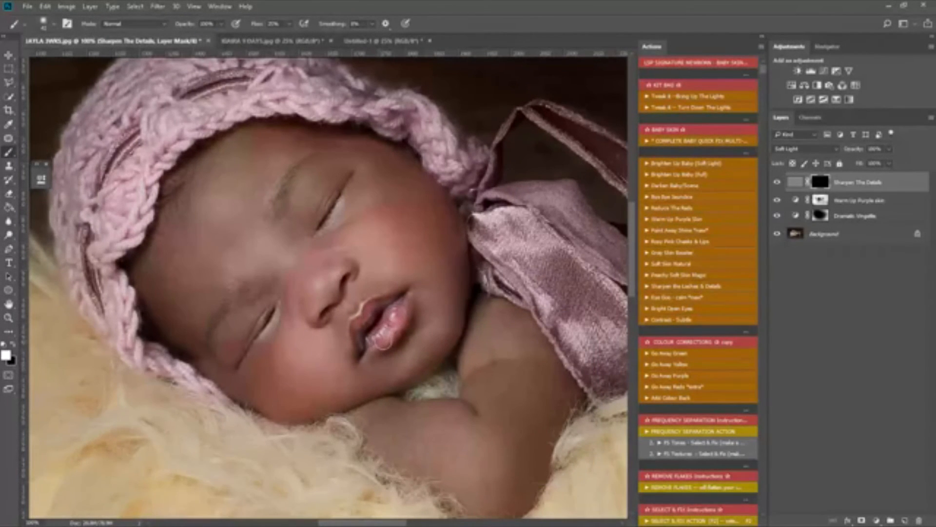
Step: Run the Go Away Yellow and Go Away Reds "extra" actions, painting each mask white over the wooden bowl with a larger soft brush
{"action": "key", "text": "z"}
{"action": "left_click", "coordinate": [361, 364], "text": "alt"}
{"action": "left_click", "coordinate": [362, 363], "text": "alt"}
{"action": "left_click", "coordinate": [362, 363], "text": "alt"}
{"action": "left_click", "coordinate": [361, 364], "text": "alt"}
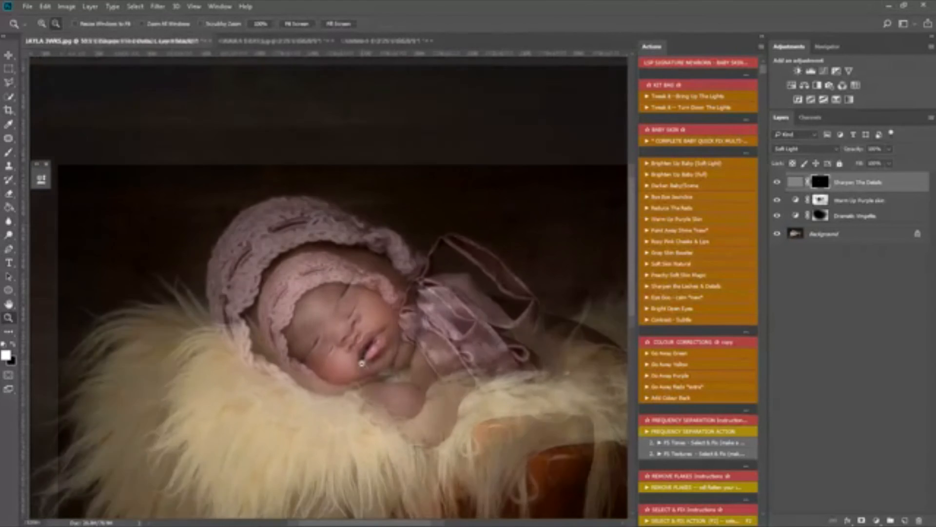
{"action": "scroll", "coordinate": [406, 382], "scroll_direction": "down", "scroll_amount": 5}
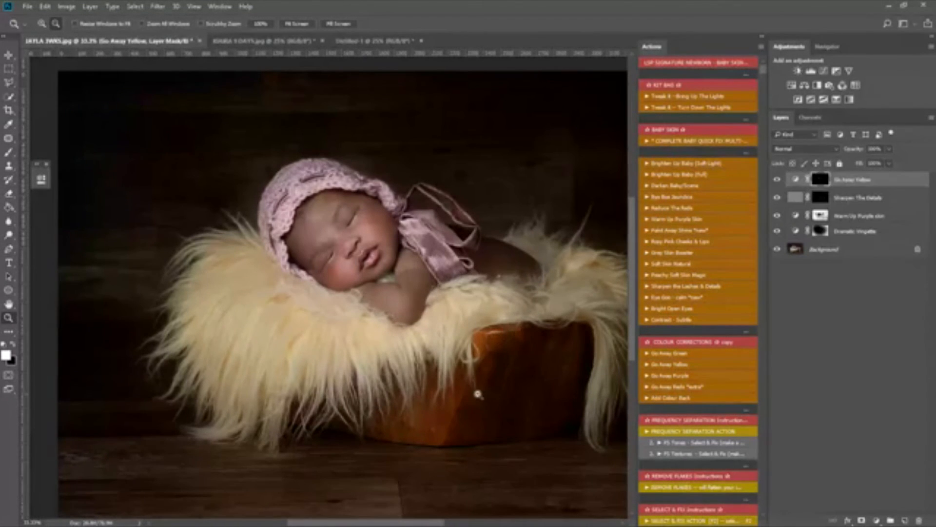
{"action": "key", "text": "b"}
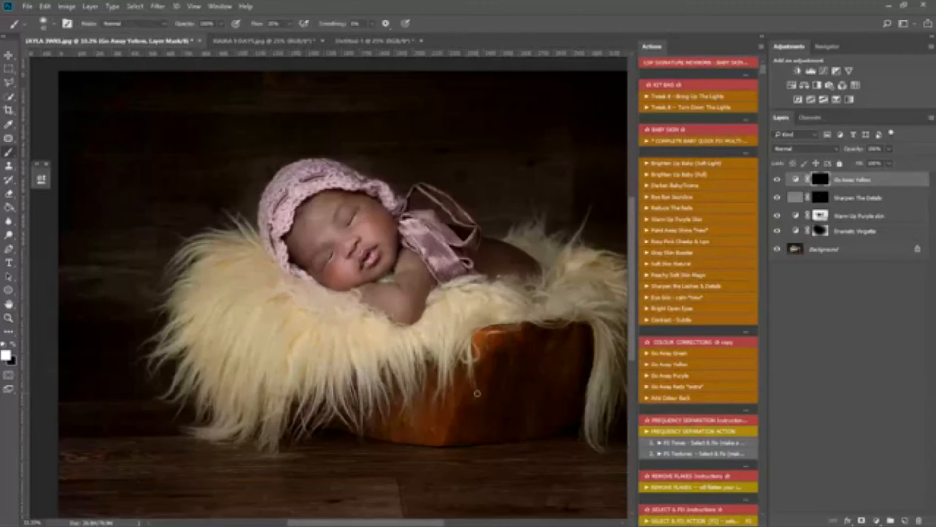
{"action": "key", "text": "ctrl+minus"}
{"action": "right_click", "coordinate": [395, 350]}
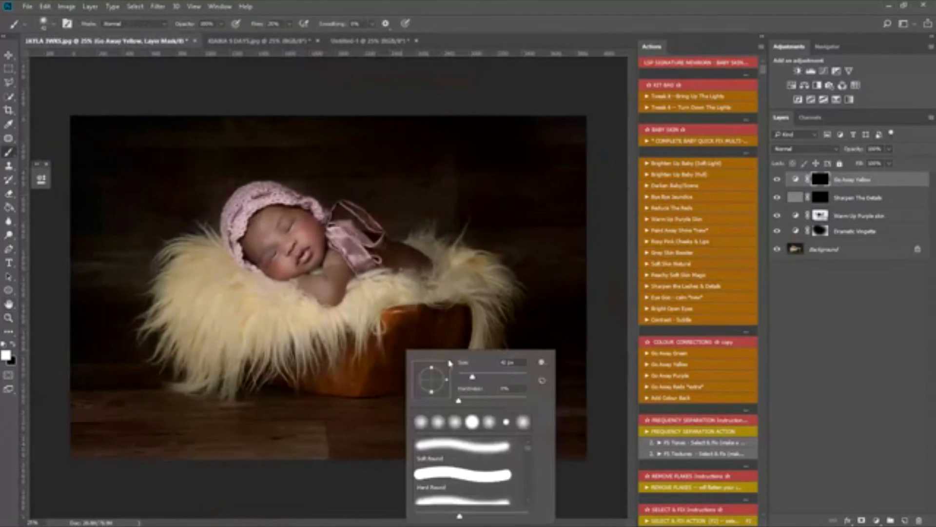
{"action": "mouse_move", "coordinate": [393, 335]}
{"action": "left_mouse_down"}
{"action": "mouse_move", "coordinate": [410, 379]}
{"action": "mouse_move", "coordinate": [416, 337]}
{"action": "mouse_move", "coordinate": [400, 332]}
{"action": "mouse_move", "coordinate": [401, 365]}
{"action": "mouse_move", "coordinate": [403, 318]}
{"action": "mouse_move", "coordinate": [360, 366]}
{"action": "mouse_move", "coordinate": [359, 354]}
{"action": "mouse_move", "coordinate": [308, 365]}
{"action": "mouse_move", "coordinate": [394, 327]}
{"action": "mouse_move", "coordinate": [419, 349]}
{"action": "mouse_move", "coordinate": [441, 326]}
{"action": "left_mouse_up"}
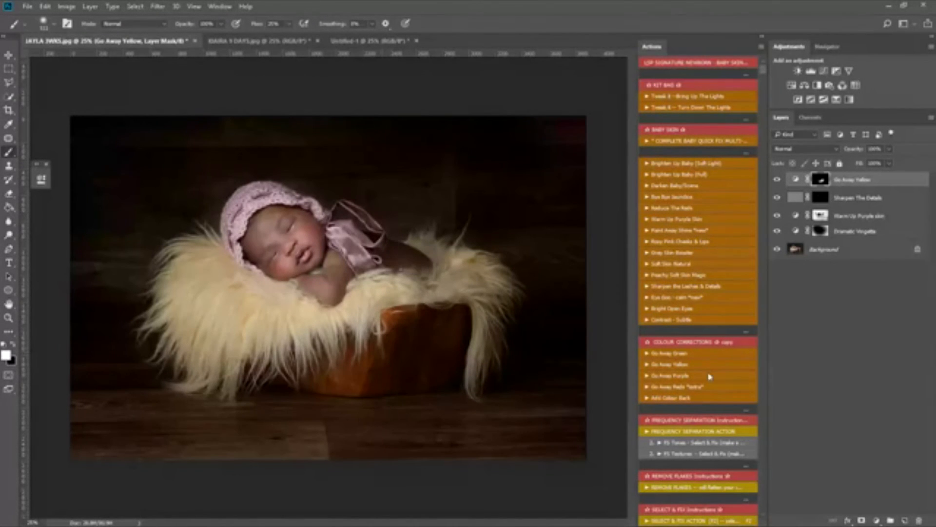
{"action": "left_click", "coordinate": [695, 387]}
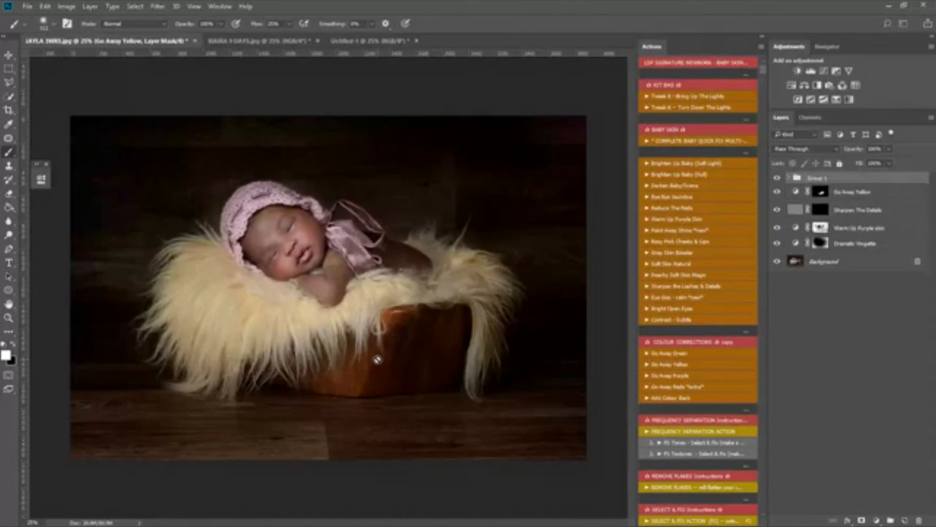
{"action": "mouse_move", "coordinate": [378, 359]}
{"action": "left_mouse_down"}
{"action": "mouse_move", "coordinate": [414, 355]}
{"action": "mouse_move", "coordinate": [404, 330]}
{"action": "mouse_move", "coordinate": [388, 332]}
{"action": "mouse_move", "coordinate": [363, 374]}
{"action": "mouse_move", "coordinate": [389, 331]}
{"action": "mouse_move", "coordinate": [336, 375]}
{"action": "mouse_move", "coordinate": [393, 373]}
{"action": "mouse_move", "coordinate": [394, 323]}
{"action": "mouse_move", "coordinate": [450, 341]}
{"action": "mouse_move", "coordinate": [388, 342]}
{"action": "mouse_move", "coordinate": [385, 362]}
{"action": "mouse_move", "coordinate": [324, 366]}
{"action": "left_mouse_up"}
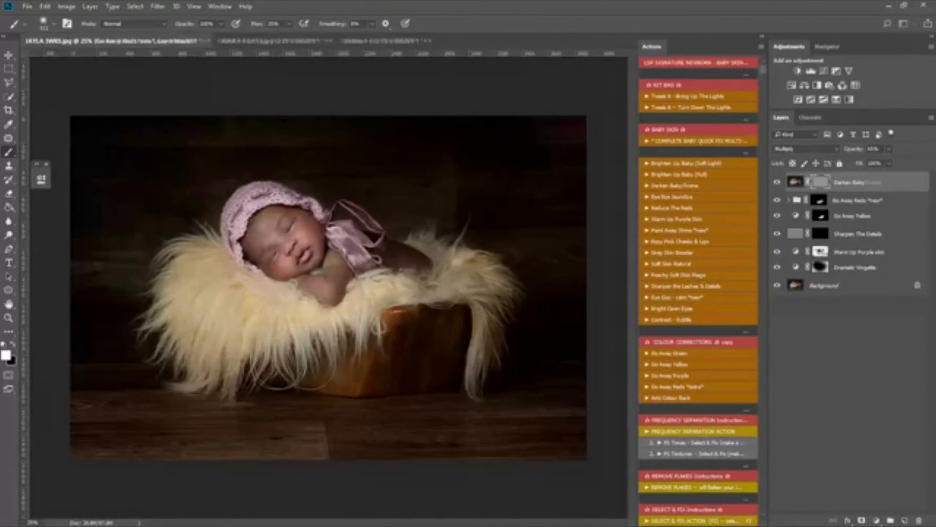
Step: Run the Darken Baby/Scene action and paint its mask white over the bowl and lower fur, restoring overly darkened areas with black
{"action": "mouse_move", "coordinate": [345, 375]}
{"action": "left_mouse_down"}
{"action": "mouse_move", "coordinate": [319, 391]}
{"action": "mouse_move", "coordinate": [424, 318]}
{"action": "mouse_move", "coordinate": [327, 392]}
{"action": "mouse_move", "coordinate": [259, 382]}
{"action": "mouse_move", "coordinate": [242, 399]}
{"action": "mouse_move", "coordinate": [143, 385]}
{"action": "mouse_move", "coordinate": [365, 360]}
{"action": "mouse_move", "coordinate": [208, 344]}
{"action": "mouse_move", "coordinate": [213, 303]}
{"action": "mouse_move", "coordinate": [256, 328]}
{"action": "mouse_move", "coordinate": [243, 348]}
{"action": "left_mouse_up"}
{"action": "key", "text": "x"}
{"action": "mouse_move", "coordinate": [218, 273]}
{"action": "left_mouse_down"}
{"action": "mouse_move", "coordinate": [244, 378]}
{"action": "mouse_move", "coordinate": [273, 373]}
{"action": "left_mouse_up"}
{"action": "key", "text": "x"}
{"action": "left_click_drag", "start_coordinate": [414, 296], "coordinate": [377, 300]}
{"action": "key", "text": "x"}
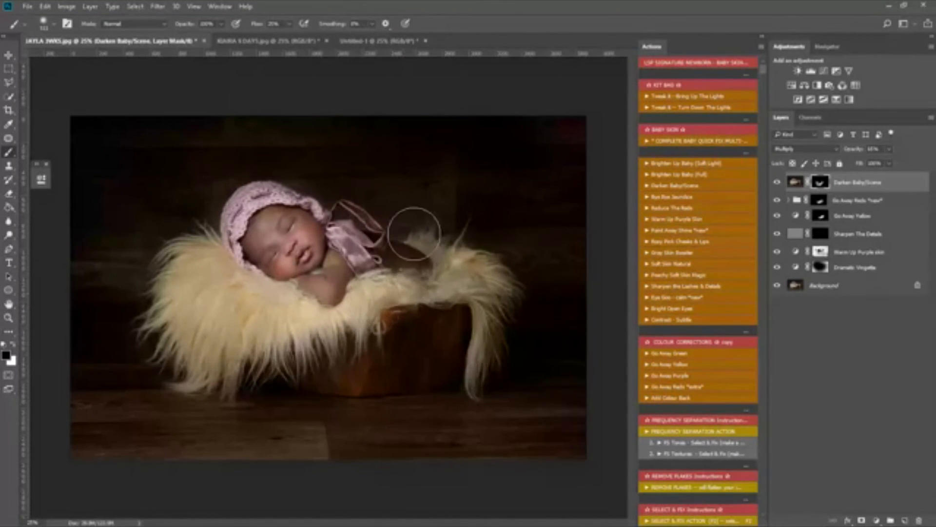
{"action": "key", "text": "x"}
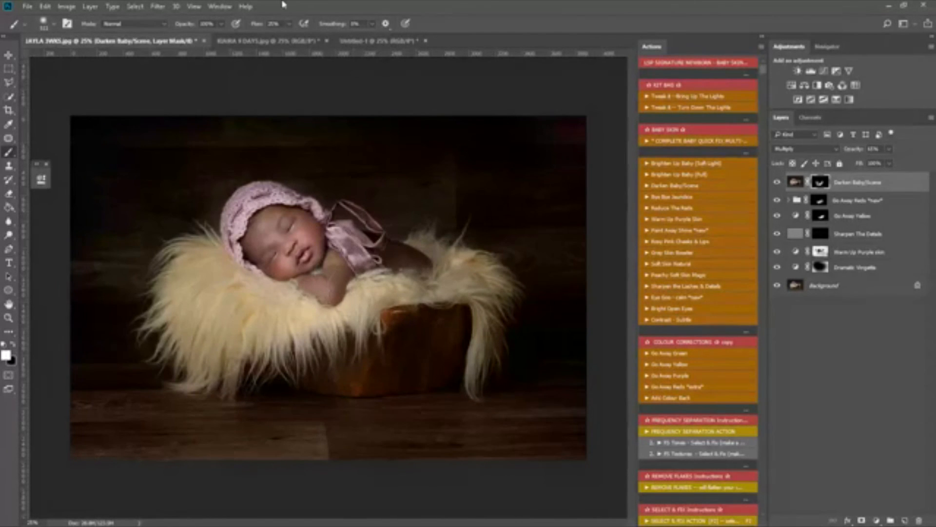
Step: Lower the brush flow and lightly paint white on the Darken Baby/Scene mask around the baby's arm and nearby fur
{"action": "left_click", "coordinate": [289, 24]}
{"action": "left_click_drag", "start_coordinate": [291, 36], "coordinate": [279, 37]}
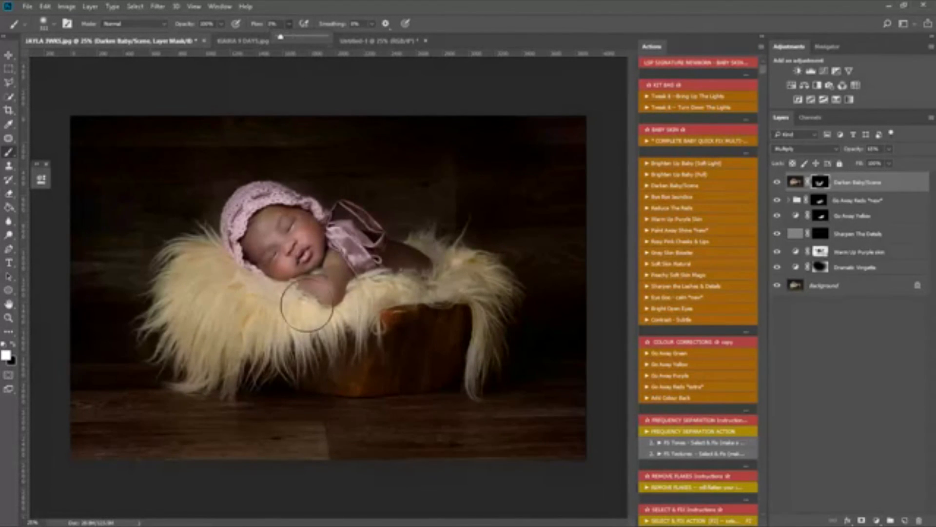
{"action": "mouse_move", "coordinate": [309, 301]}
{"action": "left_mouse_down"}
{"action": "mouse_move", "coordinate": [323, 285]}
{"action": "mouse_move", "coordinate": [318, 311]}
{"action": "left_mouse_up"}
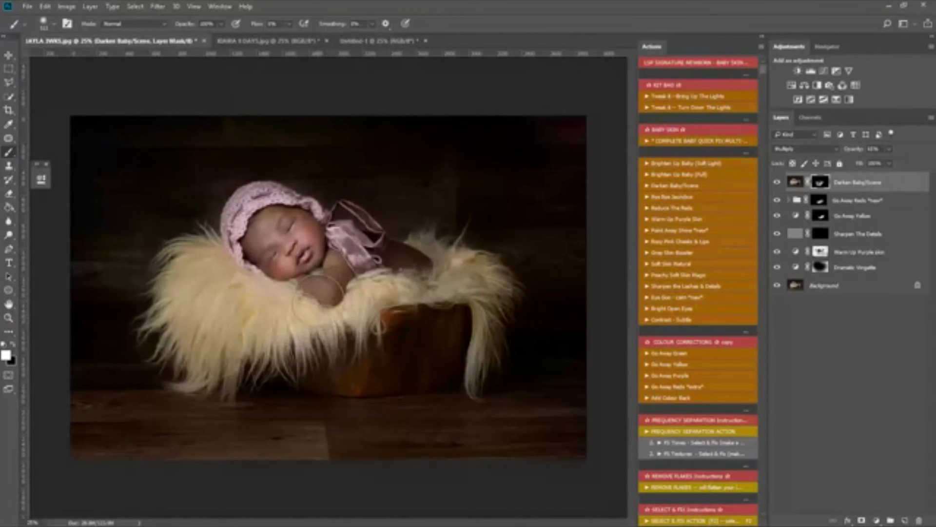
Step: Flatten the edited photo and paste the untouched image from Untitled-1 over it as a new layer
{"action": "left_click", "coordinate": [820, 252]}
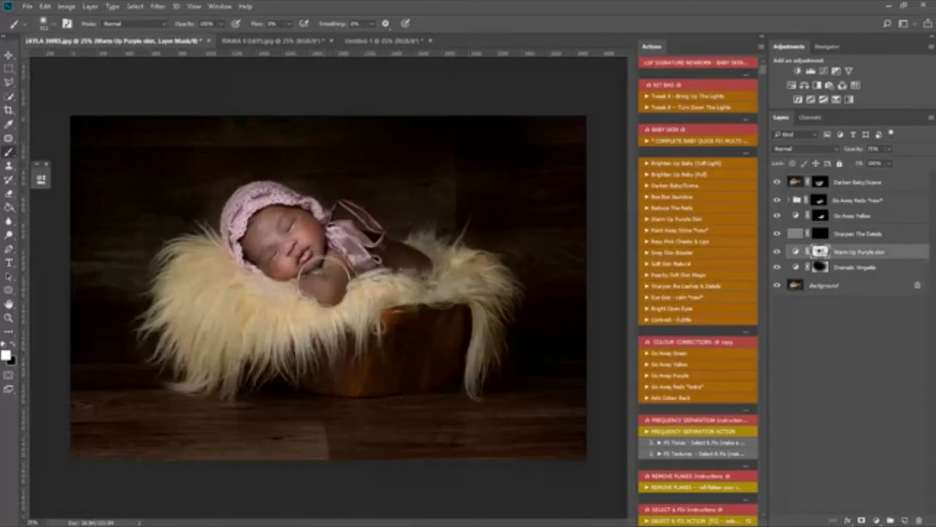
{"action": "right_click", "coordinate": [843, 277]}
{"action": "left_click", "coordinate": [852, 394]}
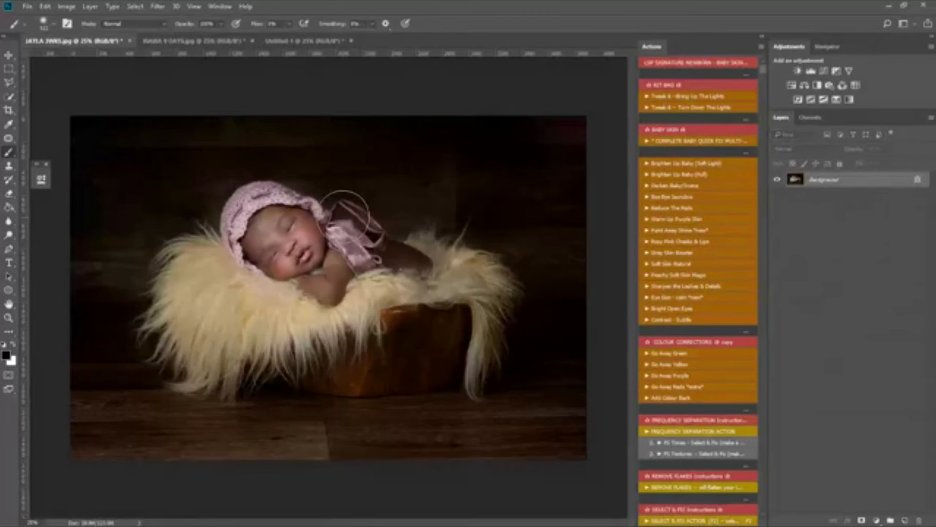
{"action": "left_click", "coordinate": [316, 43]}
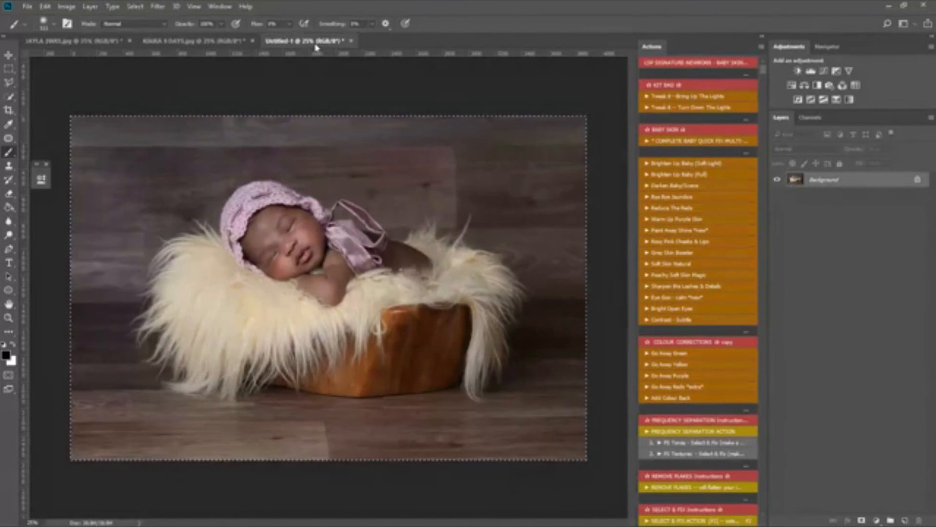
{"action": "left_click", "coordinate": [74, 41]}
{"action": "key", "text": "ctrl+v"}
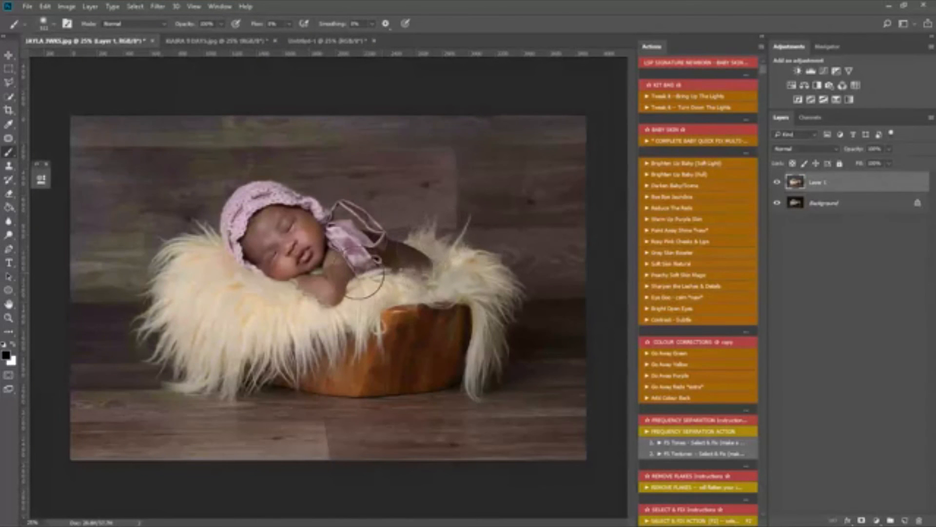
Step: Compare the finished edit with the pasted original by toggling Layer 1, and examine the baby's face close up
{"action": "key", "text": "z"}
{"action": "left_click", "coordinate": [364, 283]}
{"action": "left_click", "coordinate": [777, 182]}
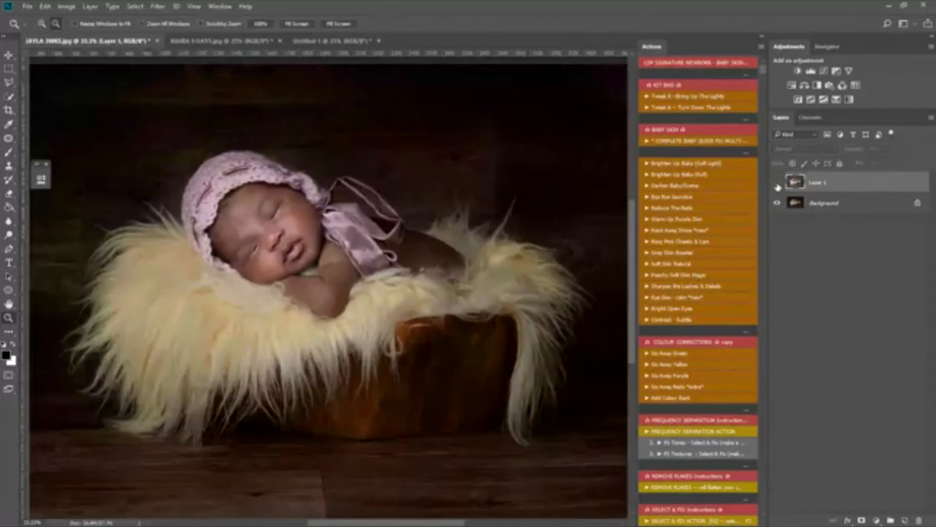
{"action": "left_click", "coordinate": [777, 183]}
{"action": "left_click", "coordinate": [777, 183]}
{"action": "left_click", "coordinate": [287, 236]}
{"action": "left_click", "coordinate": [260, 230]}
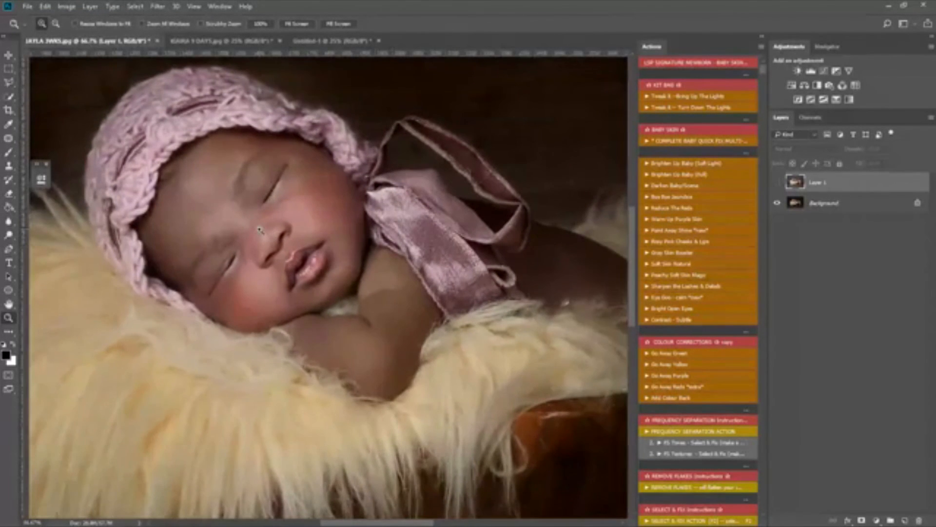
{"action": "left_click", "coordinate": [260, 231]}
{"action": "key", "text": "space"}
{"action": "left_click_drag", "start_coordinate": [269, 231], "coordinate": [321, 276]}
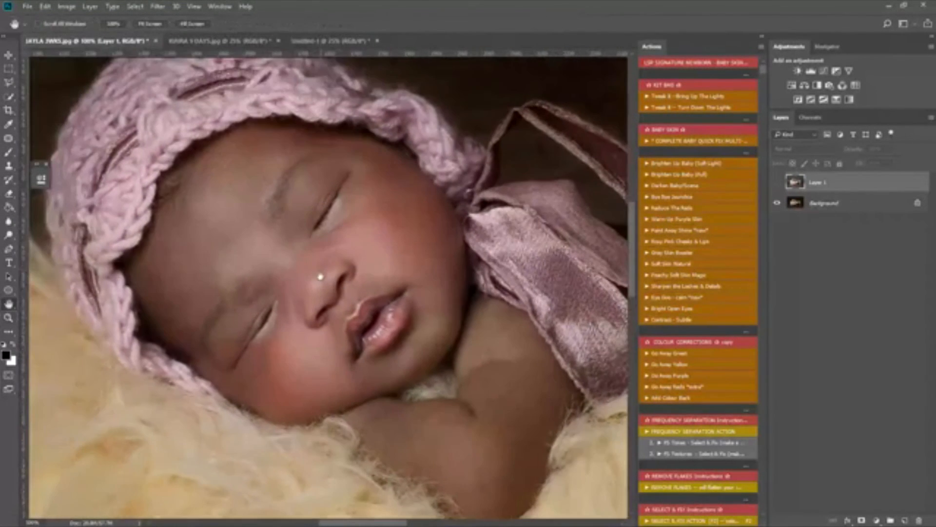